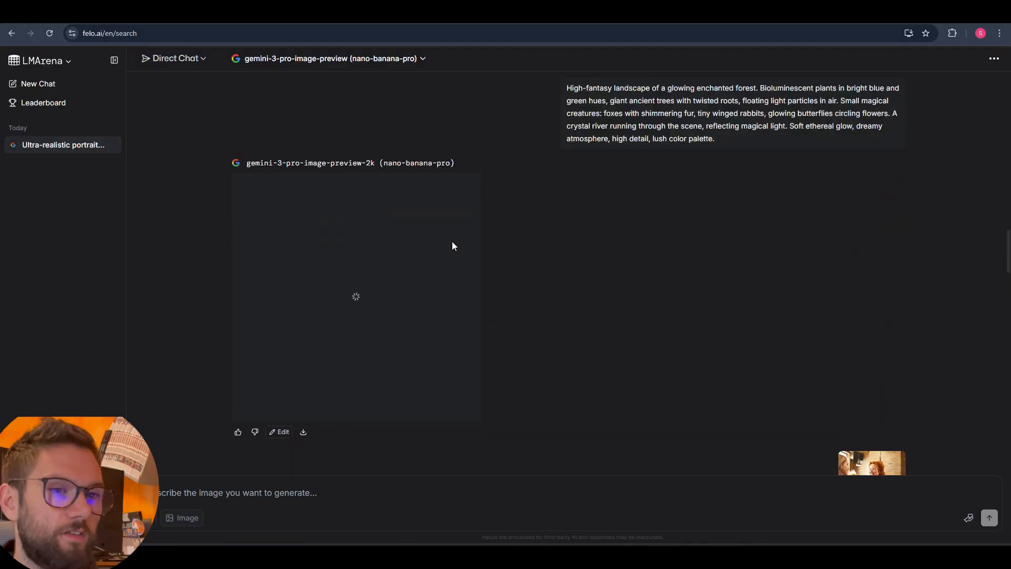
Review the images generated in the portrait chat, the available image models and the model name above the sunglasses portrait.
{"action": "scroll", "coordinate": [504, 185], "scroll_direction": "up", "scroll_amount": 2}
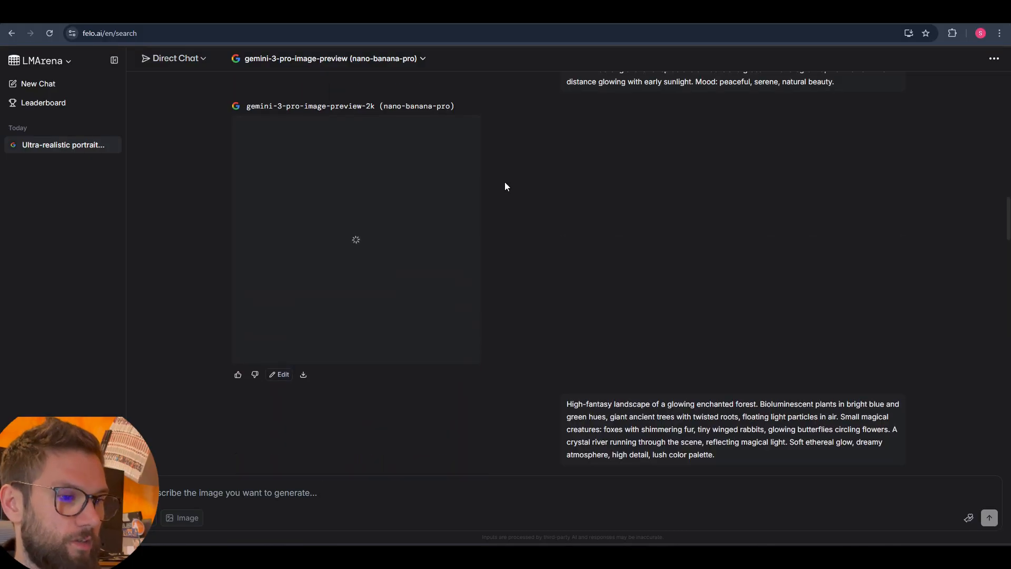
{"action": "scroll", "coordinate": [514, 195], "scroll_direction": "up", "scroll_amount": 15}
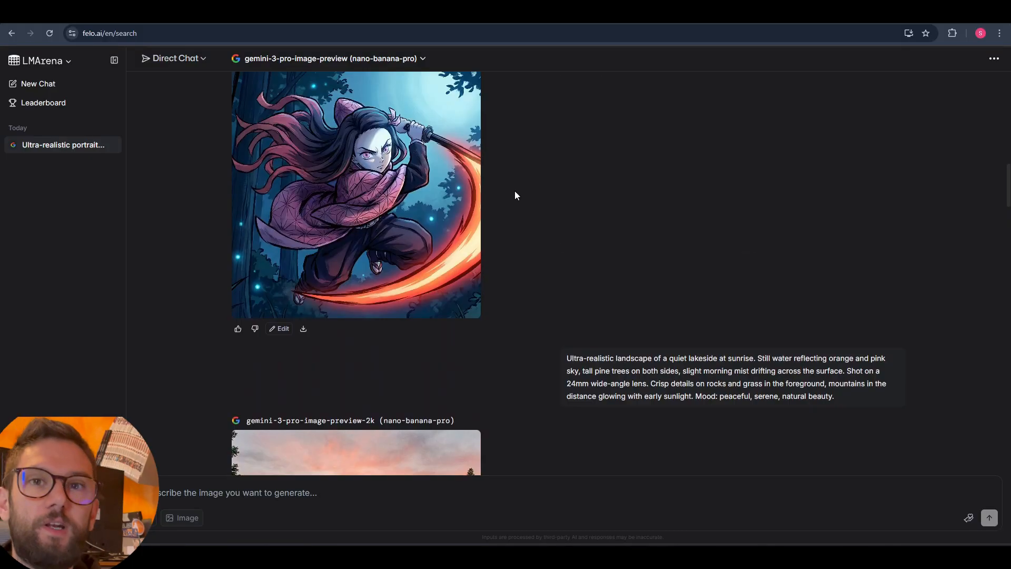
{"action": "scroll", "coordinate": [515, 196], "scroll_direction": "up", "scroll_amount": 5}
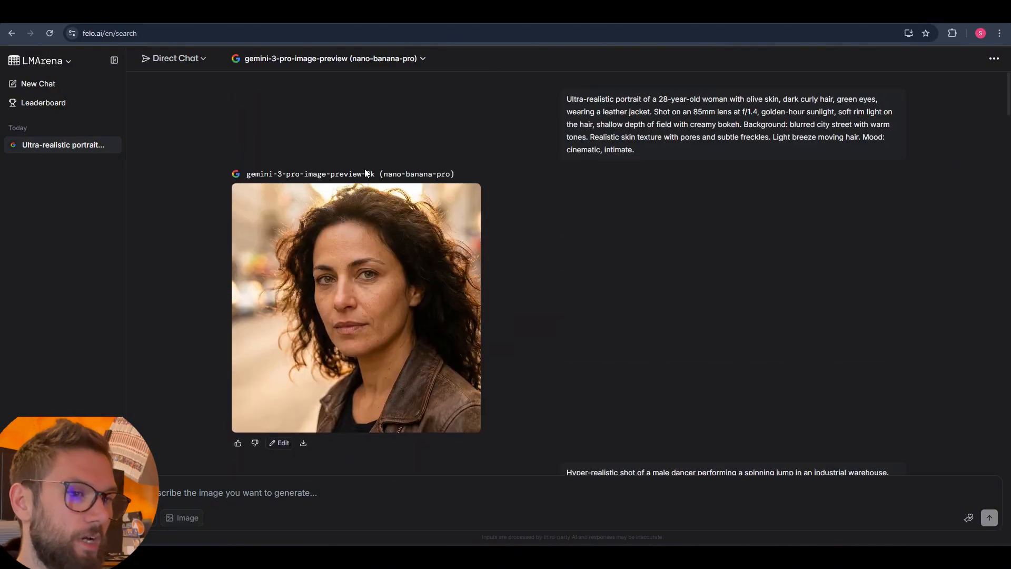
{"action": "left_click", "coordinate": [418, 61]}
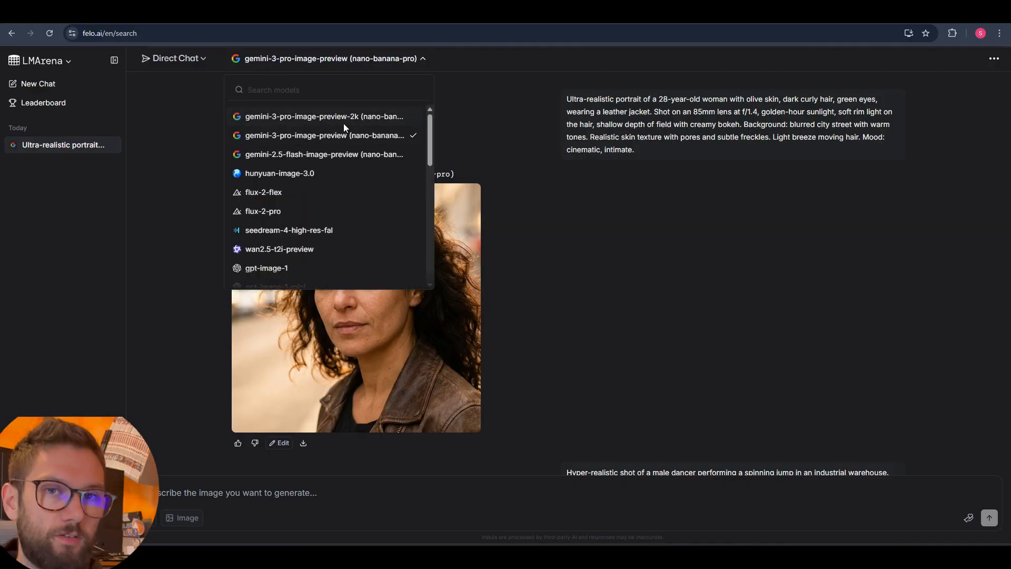
{"action": "left_click", "coordinate": [468, 95]}
{"action": "scroll", "coordinate": [975, 129], "scroll_direction": "down", "scroll_amount": 20}
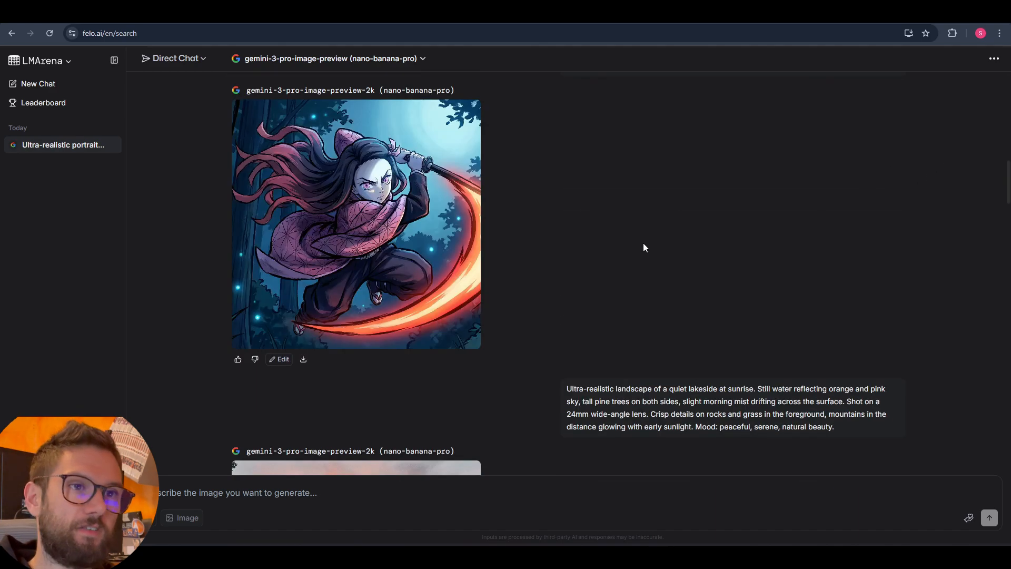
{"action": "scroll", "coordinate": [485, 230], "scroll_direction": "down", "scroll_amount": 10}
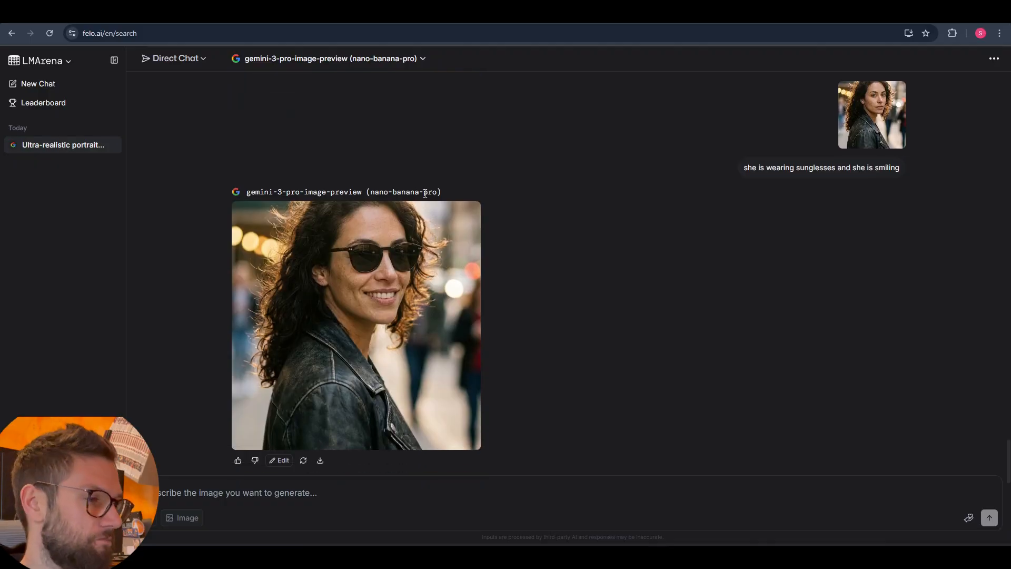
{"action": "left_click_drag", "start_coordinate": [442, 193], "coordinate": [367, 193]}
{"action": "left_click", "coordinate": [380, 179]}
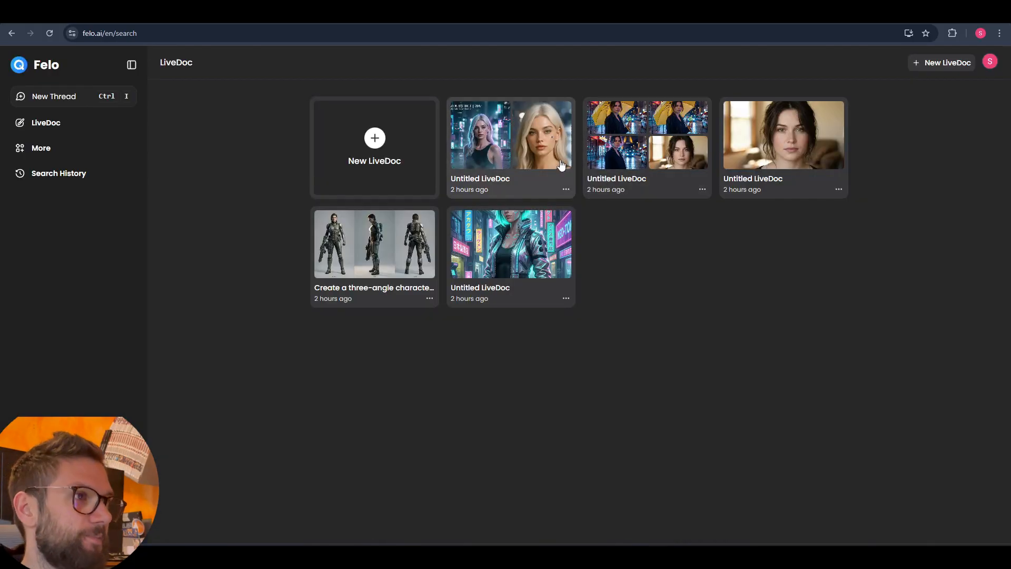
Switch to Felo and view the Neo-Tokyo Arcade hacker image and the three-angle character LiveDoc.
{"action": "left_click", "coordinate": [511, 264]}
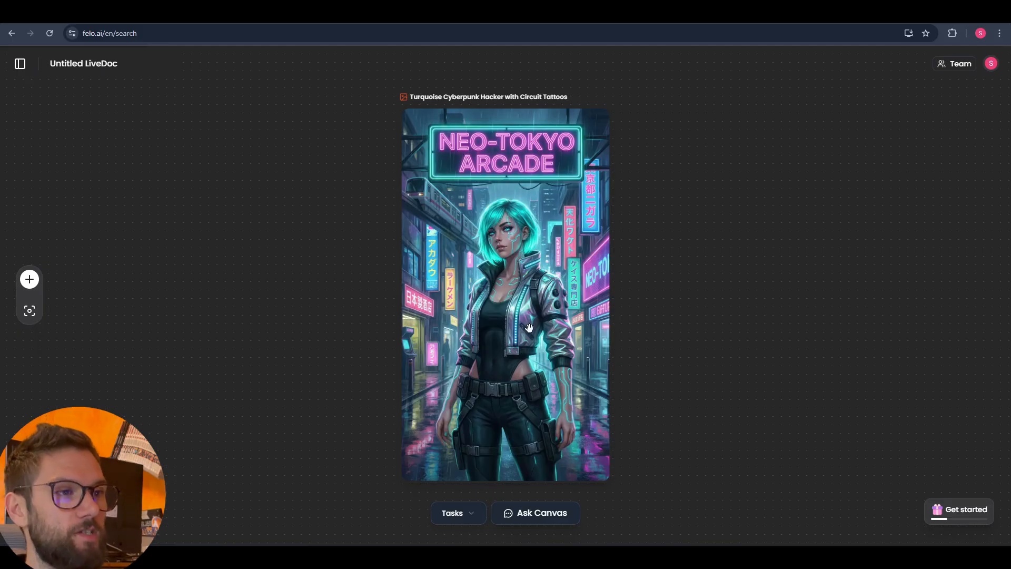
{"action": "left_click", "coordinate": [497, 281]}
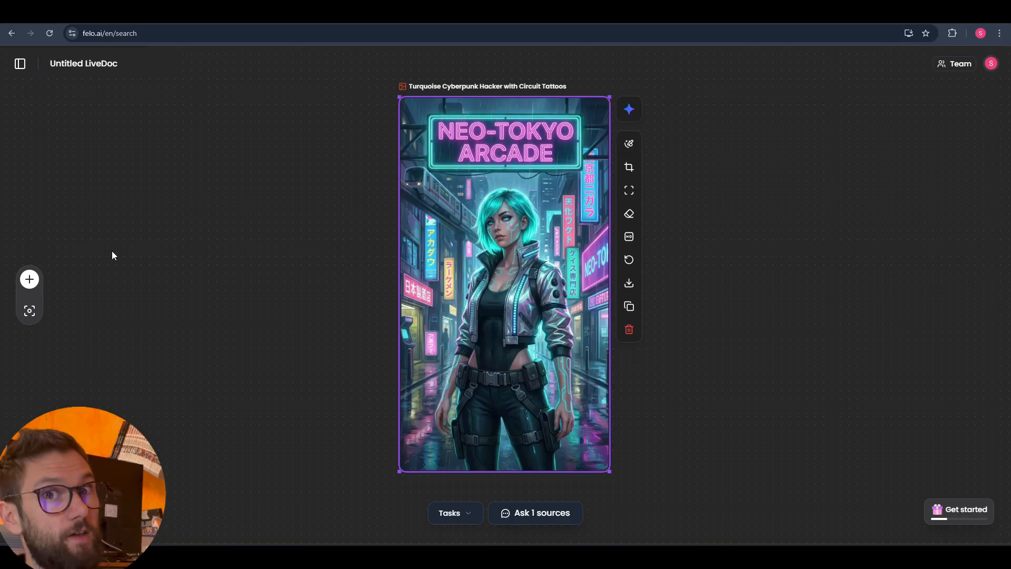
{"action": "left_click", "coordinate": [20, 64]}
{"action": "left_click", "coordinate": [44, 122]}
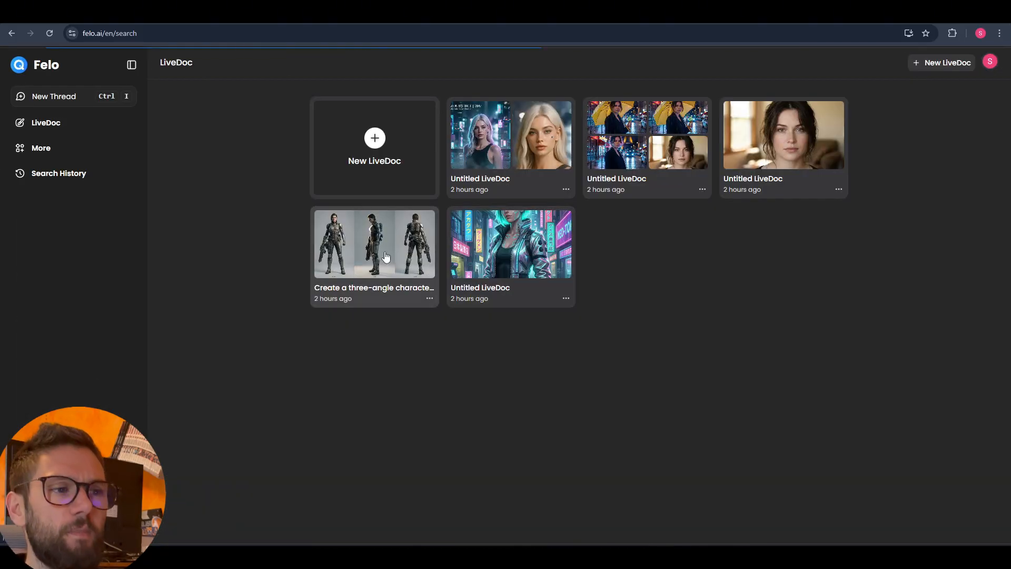
{"action": "left_click", "coordinate": [386, 256]}
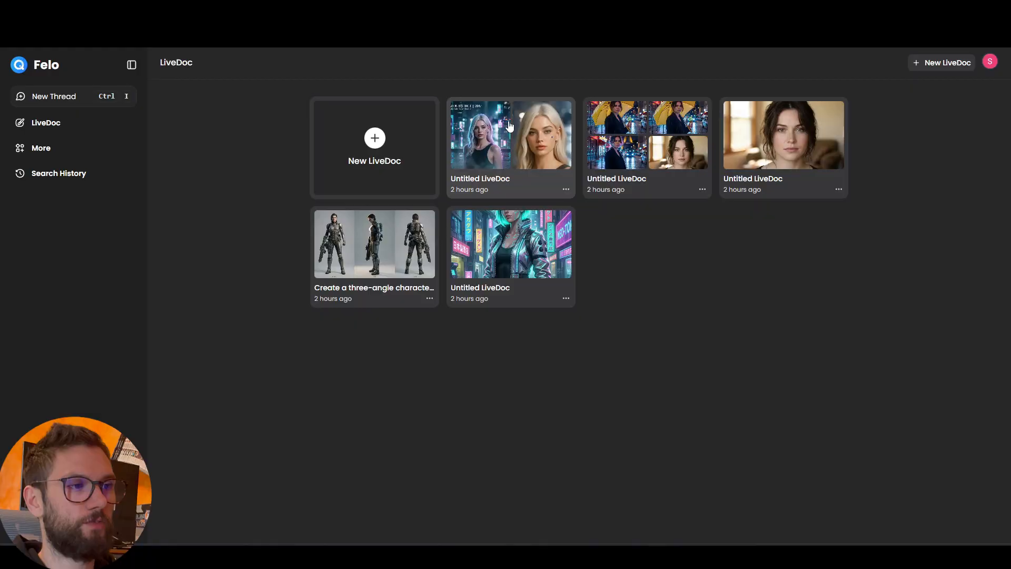
{"action": "left_click", "coordinate": [548, 192]}
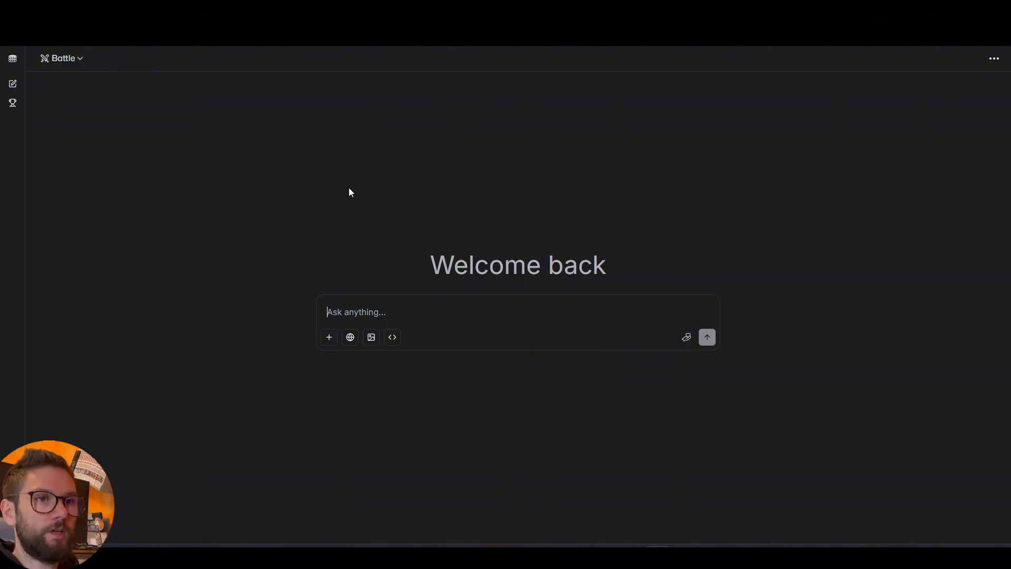
Switch to LMArena, set the chat mode to Direct Chat and turn on image generation.
{"action": "left_click", "coordinate": [82, 60]}
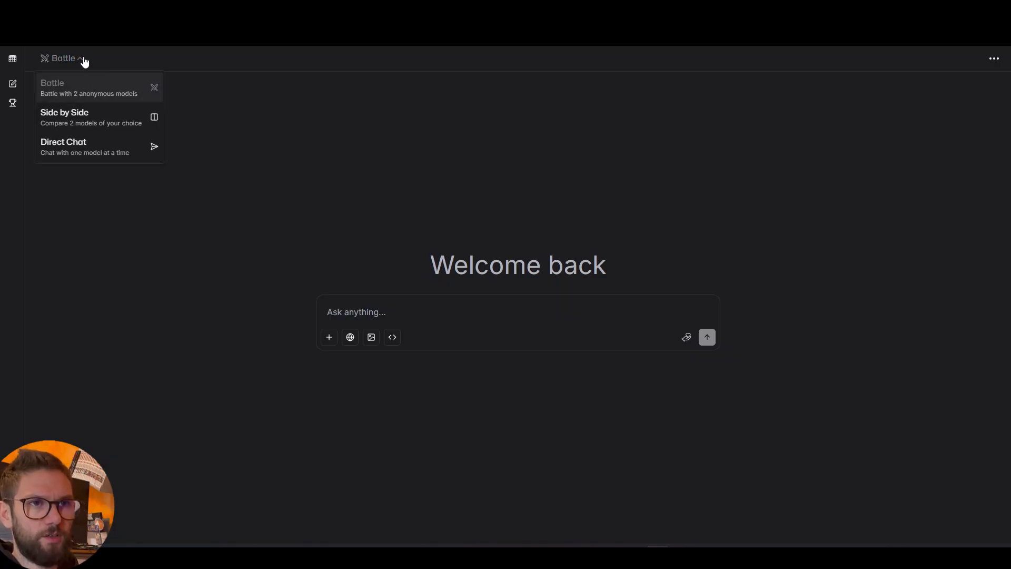
{"action": "left_click", "coordinate": [82, 147]}
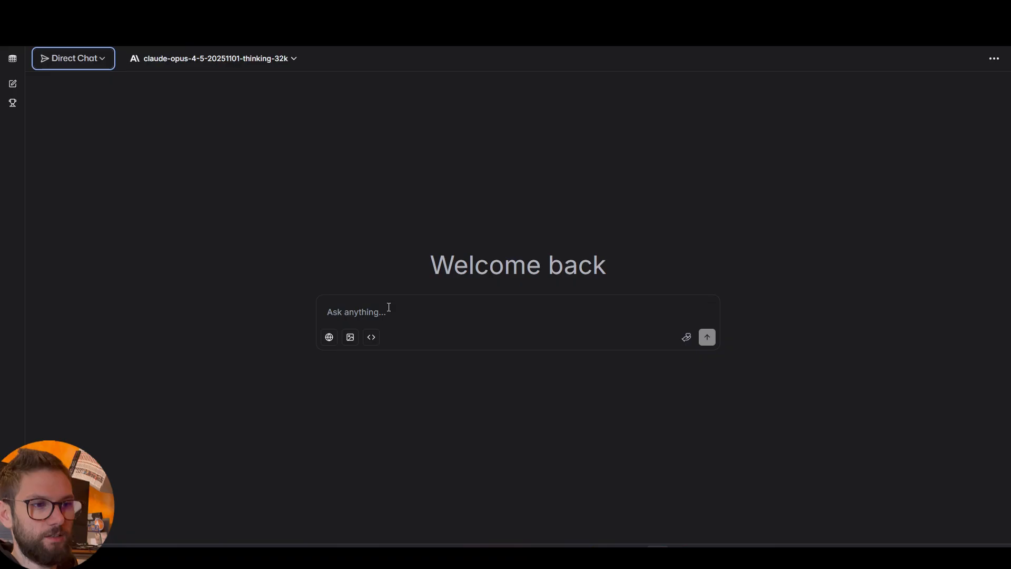
{"action": "left_click", "coordinate": [102, 62]}
{"action": "key", "text": "Escape"}
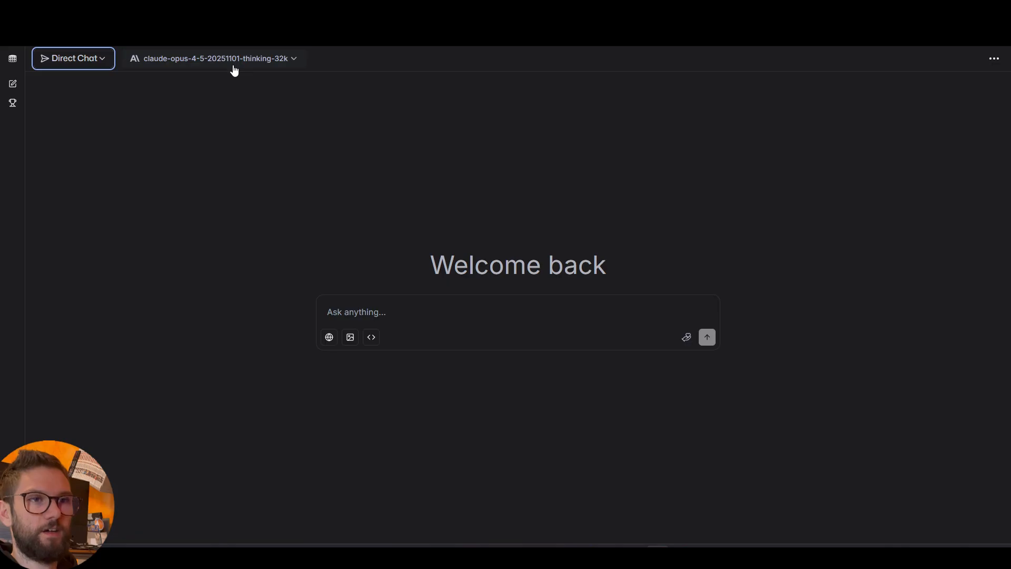
{"action": "left_click", "coordinate": [289, 62]}
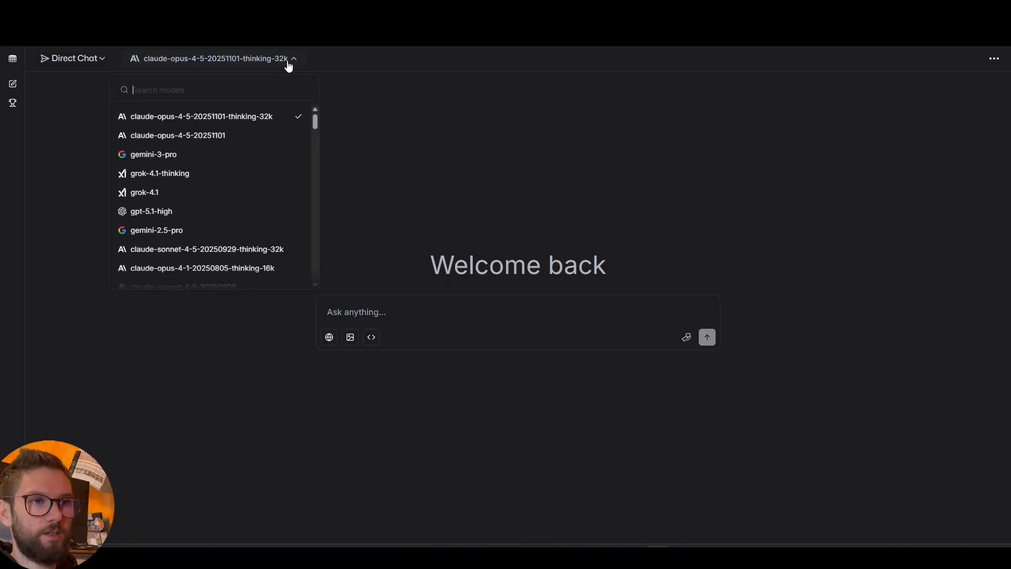
{"action": "left_click", "coordinate": [412, 200]}
{"action": "left_click", "coordinate": [350, 338]}
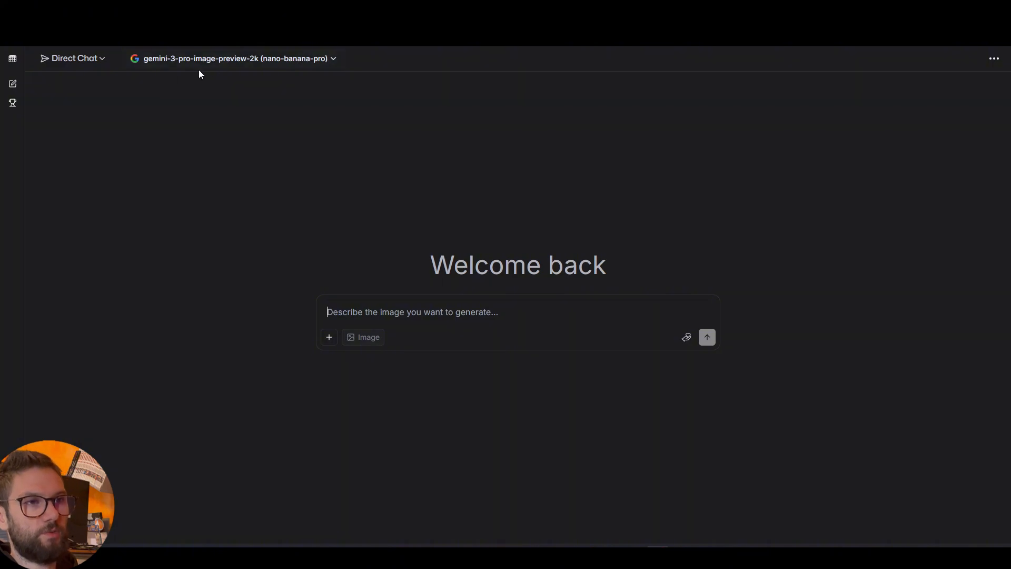
Look through the image models available for Direct Chat.
{"action": "left_click", "coordinate": [334, 69]}
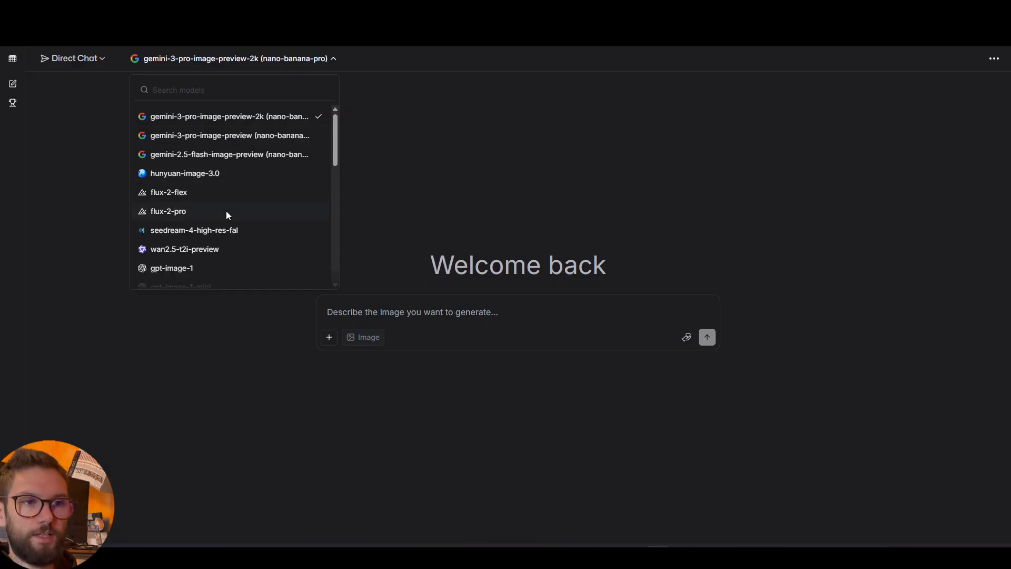
{"action": "scroll", "coordinate": [226, 211], "scroll_direction": "down", "scroll_amount": 1}
{"action": "scroll", "coordinate": [226, 210], "scroll_direction": "up", "scroll_amount": 1}
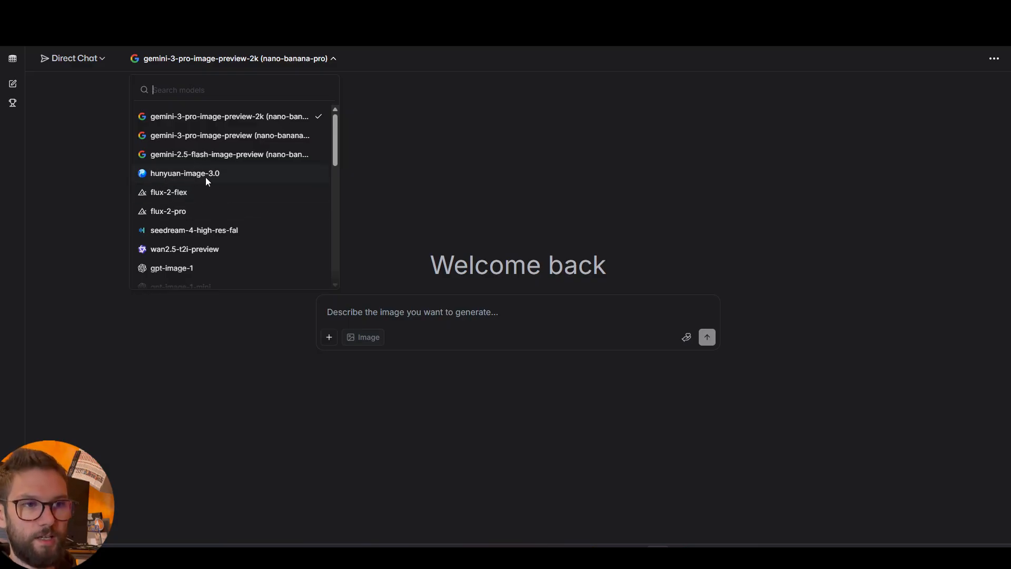
{"action": "scroll", "coordinate": [241, 203], "scroll_direction": "down", "scroll_amount": 1}
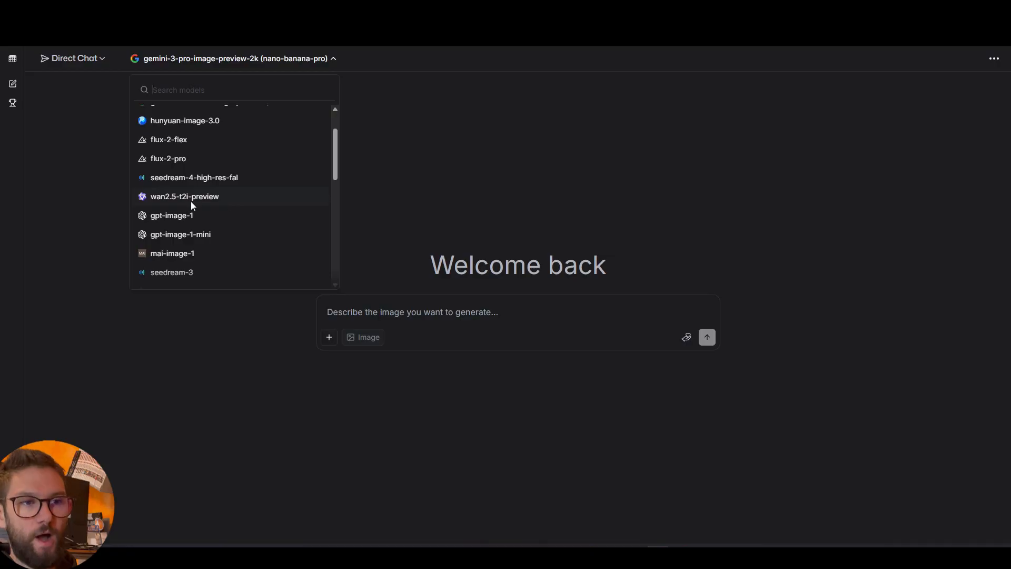
{"action": "scroll", "coordinate": [236, 200], "scroll_direction": "down", "scroll_amount": 1}
{"action": "scroll", "coordinate": [236, 200], "scroll_direction": "up", "scroll_amount": 3}
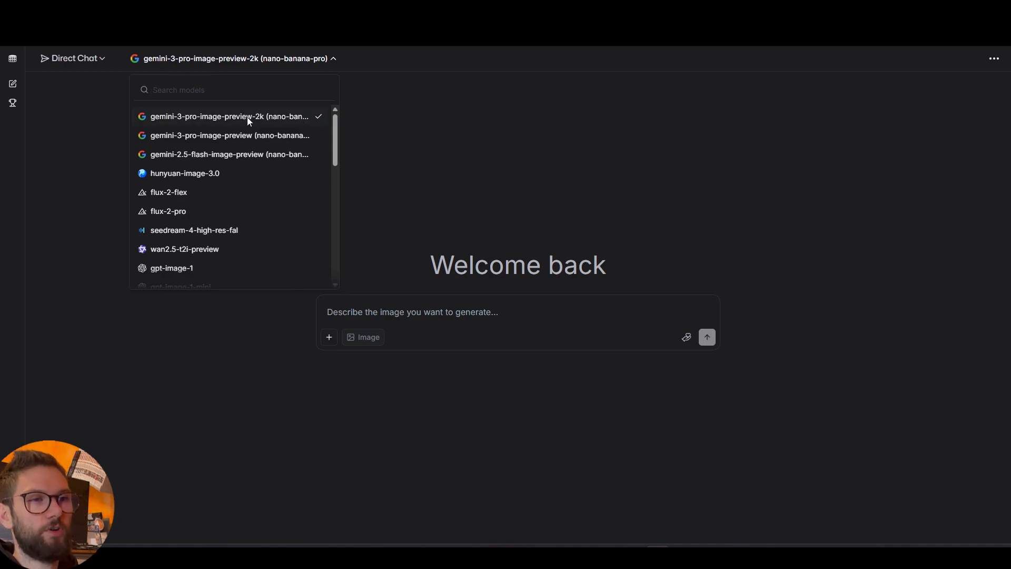
{"action": "left_click", "coordinate": [380, 106]}
Switch the model to gemini-3-pro-image-preview (nano-banana-pro) and back to gemini-3-pro-image-preview-2k (nano-banana-pro).
{"action": "left_click", "coordinate": [298, 59]}
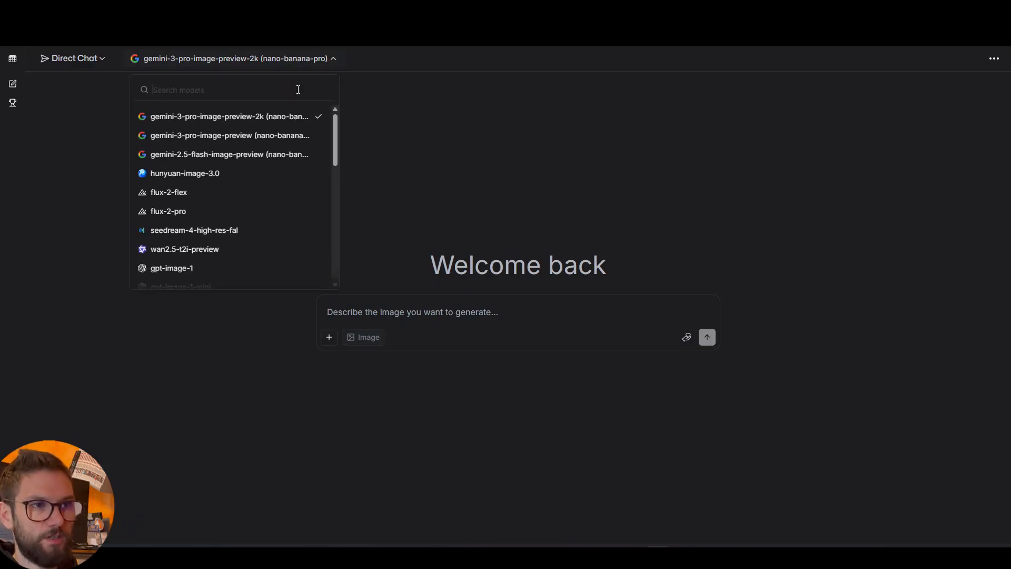
{"action": "left_click", "coordinate": [289, 135]}
{"action": "left_click", "coordinate": [311, 59]}
{"action": "left_click", "coordinate": [279, 117]}
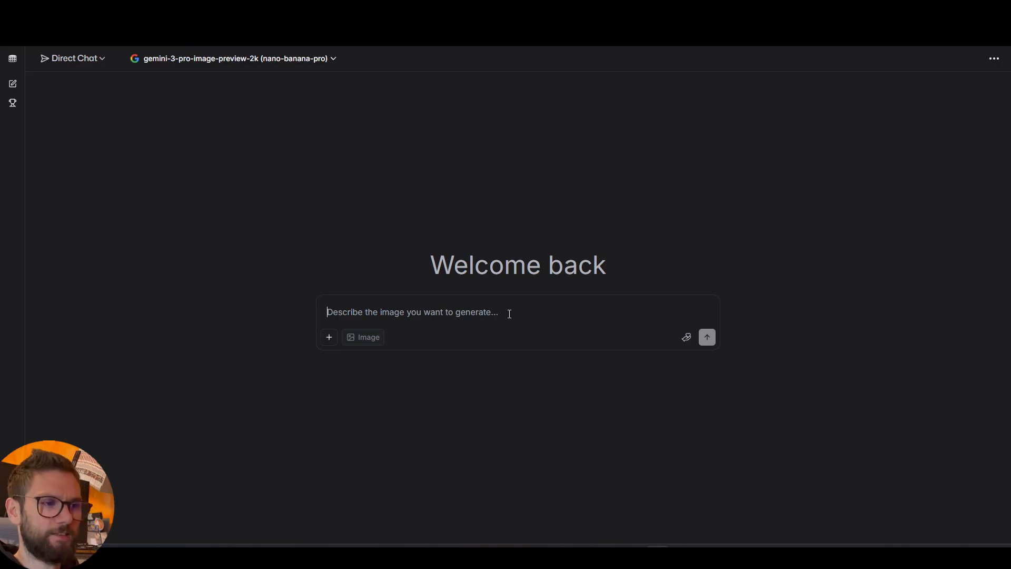
Submit the ultra-realistic portrait prompt of a 28-year-old woman with olive skin, dark curly hair, green eyes and leather jacket, and agree to the Terms of Use.
{"action": "type", "text": "Ultra-realistic portrait of a 28-year-old woman with olive skin, dark curly hair, green eyes, wearing a leather jacket. Shot on an 85mm lens at f/1.4, golden-hour sunlight, soft rim light on the hair, shallow depth of field with creamy bokeh. Background: blurred city street with warm tones. Realistic skin texture with pores and subtle freckles. Light breeze moving hair. Mood: cinematic, intimate."}
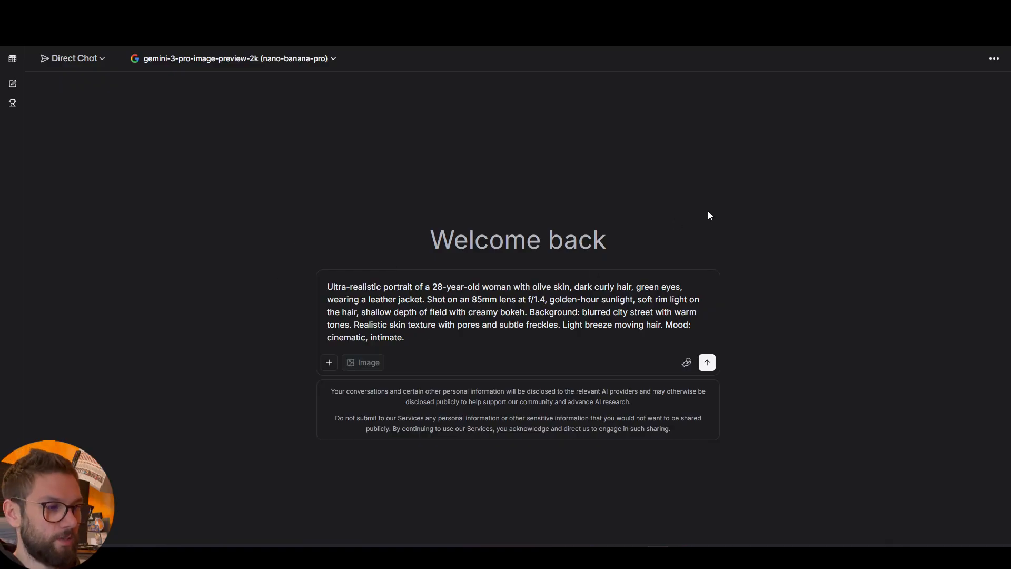
{"action": "left_click", "coordinate": [706, 362]}
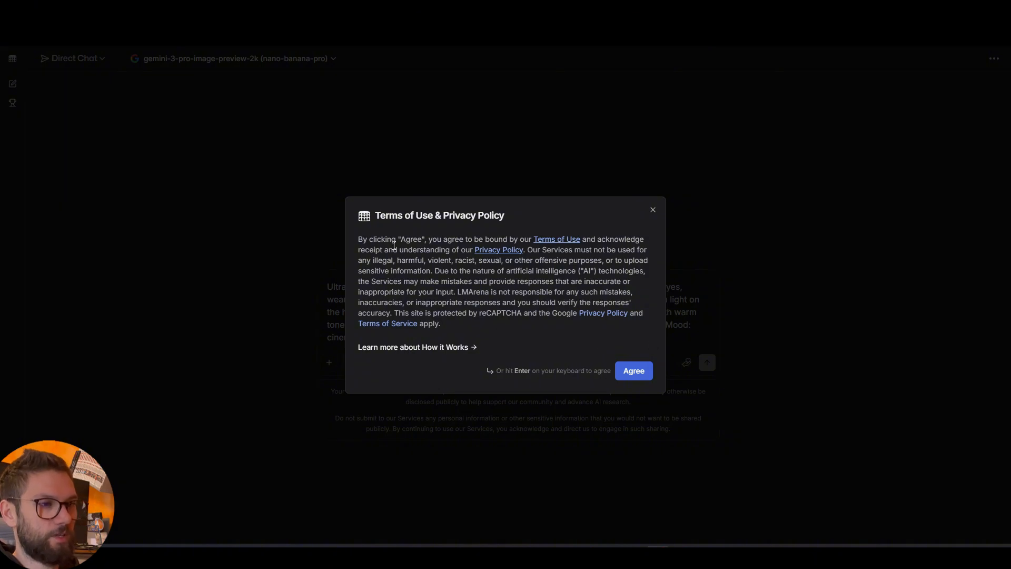
{"action": "left_click_drag", "start_coordinate": [377, 216], "coordinate": [509, 212]}
{"action": "left_click", "coordinate": [518, 216]}
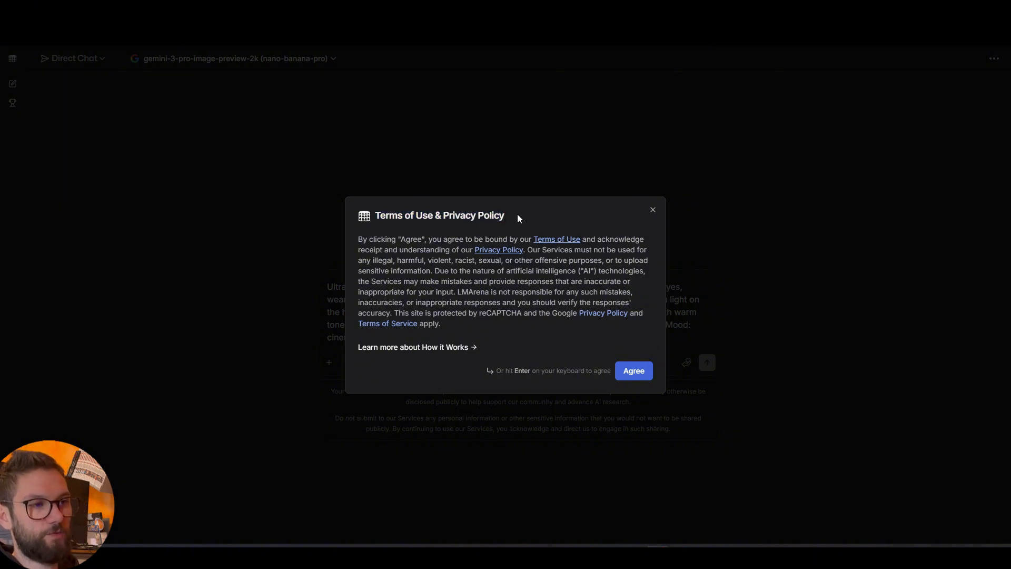
{"action": "left_click", "coordinate": [648, 368]}
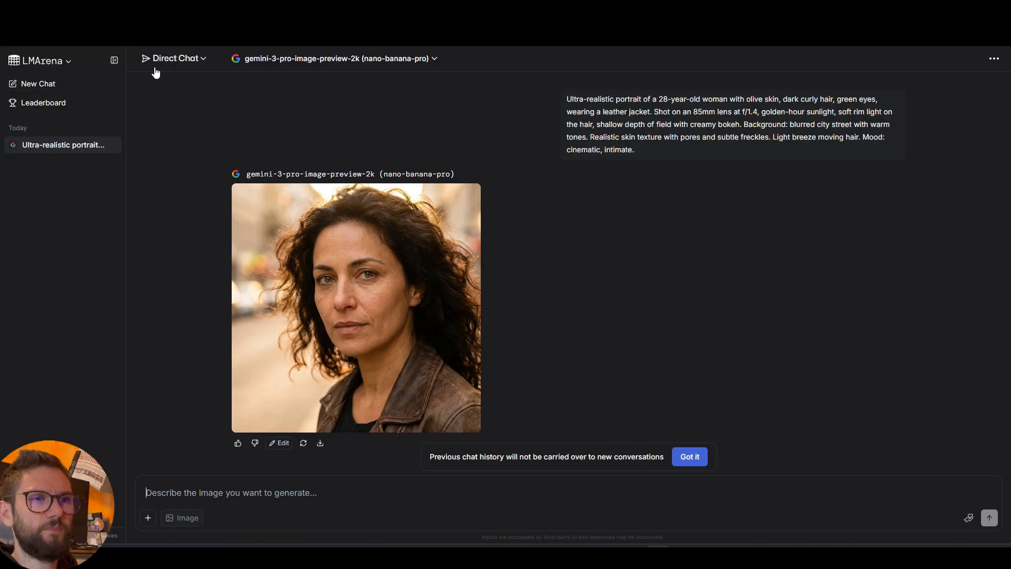
Check the chat modes and examine the leaderboard rankings for Text-to-Image and Image Edit.
{"action": "left_click", "coordinate": [196, 63]}
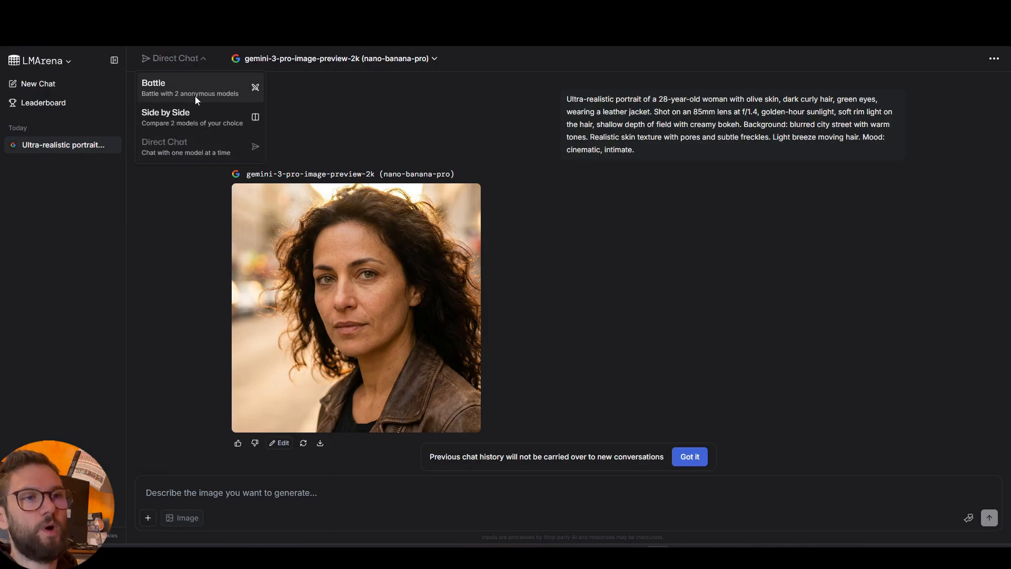
{"action": "left_click", "coordinate": [304, 96]}
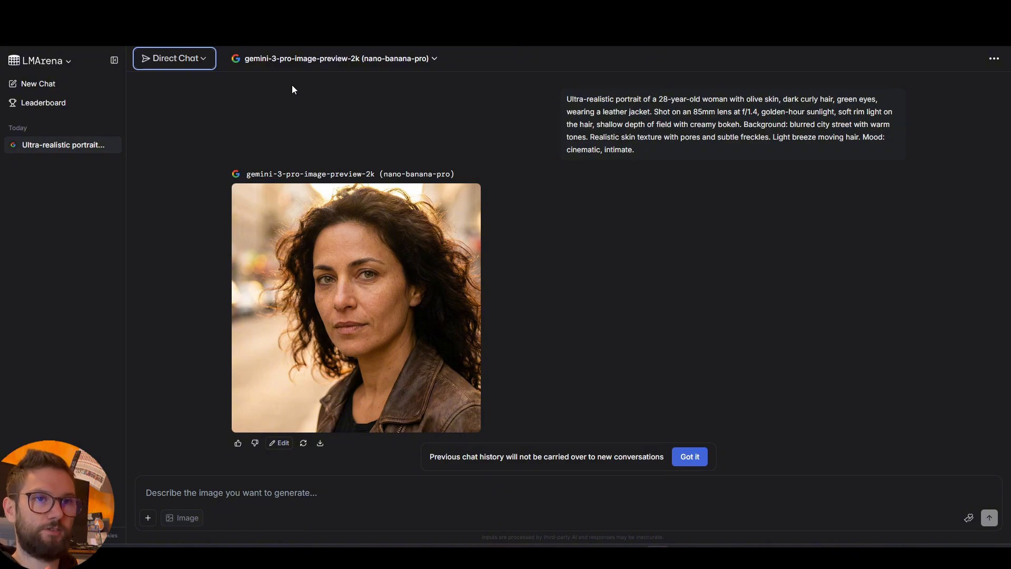
{"action": "left_click", "coordinate": [46, 104]}
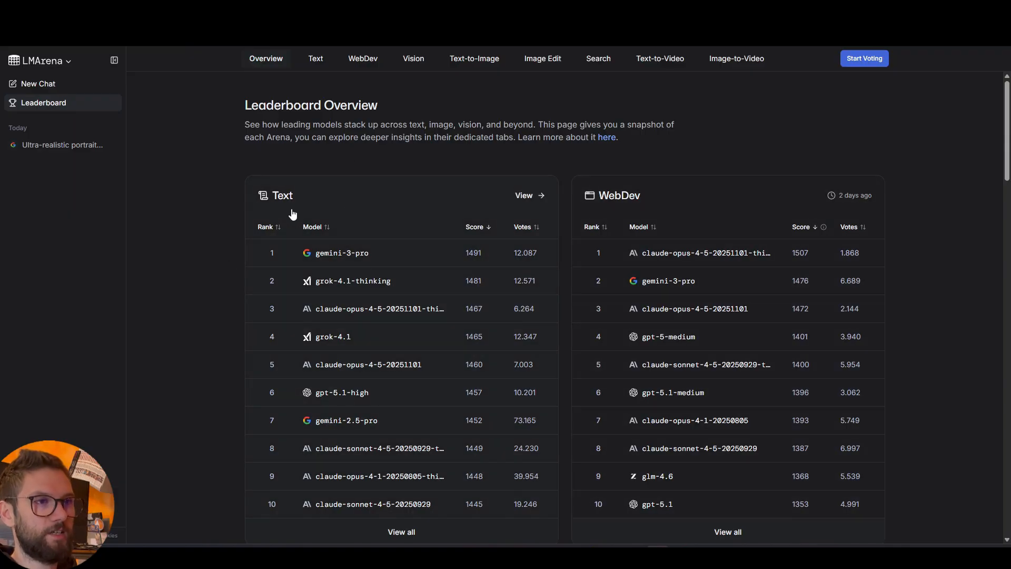
{"action": "left_click", "coordinate": [470, 62]}
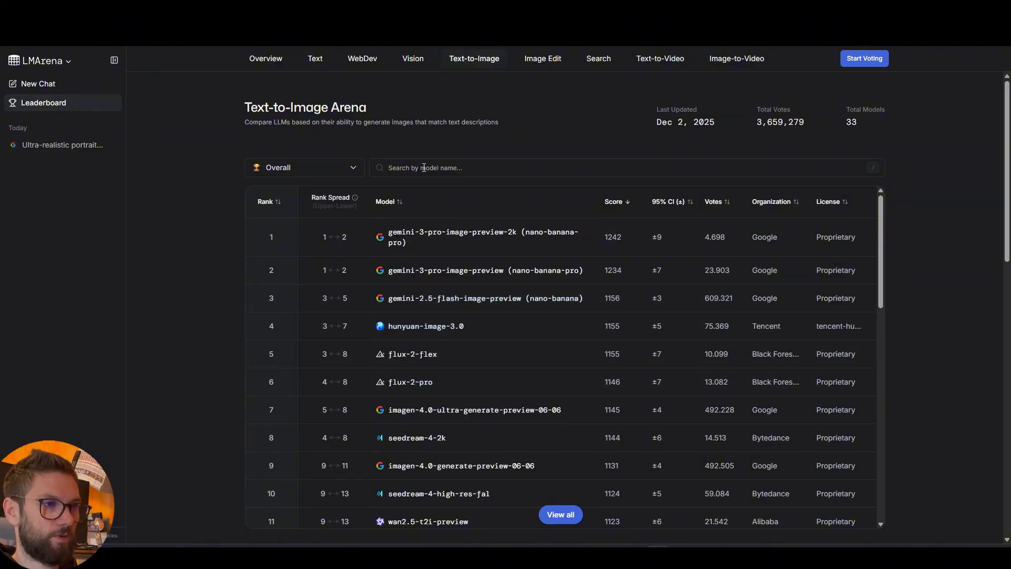
{"action": "left_click", "coordinate": [527, 64]}
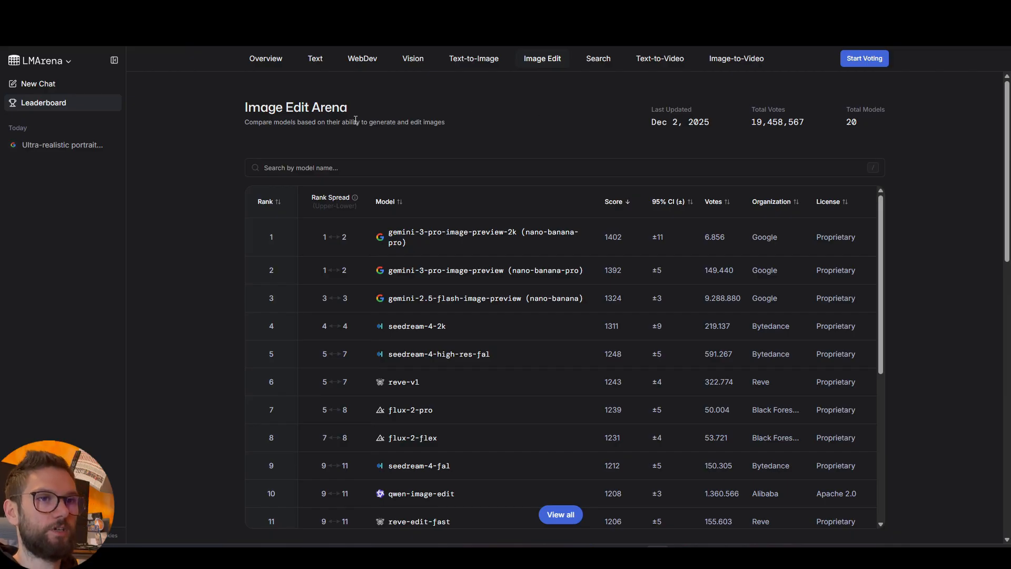
Return to the ultra-realistic portrait chat and review the Battle, Side by Side and Direct Chat modes.
{"action": "left_click", "coordinate": [73, 147]}
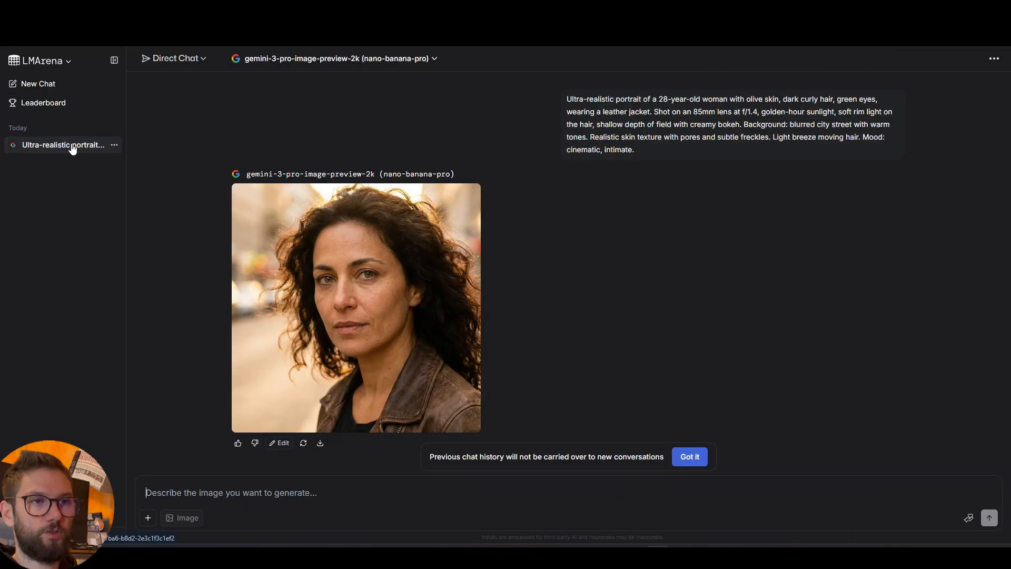
{"action": "left_click", "coordinate": [190, 59]}
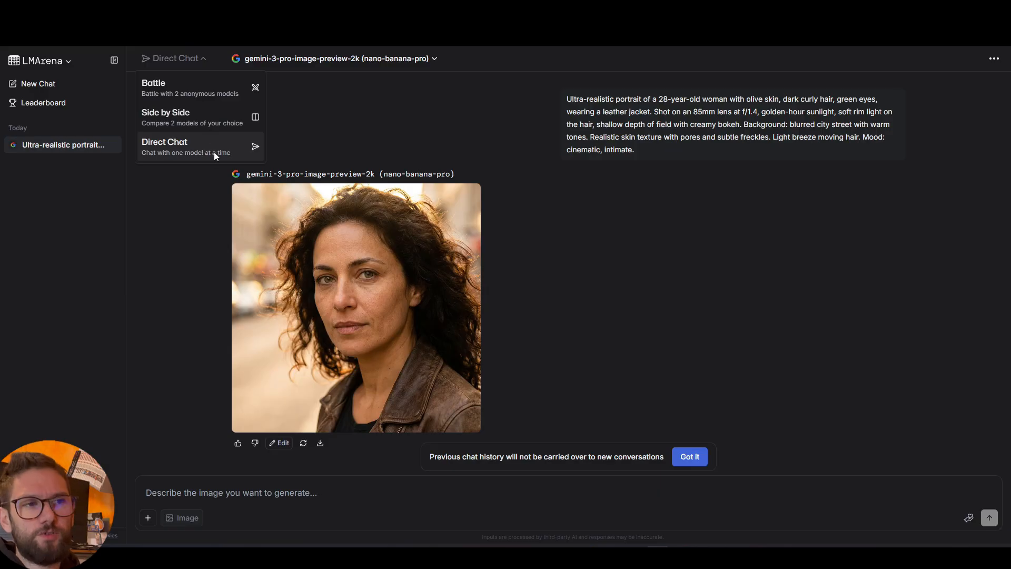
{"action": "left_click", "coordinate": [185, 234]}
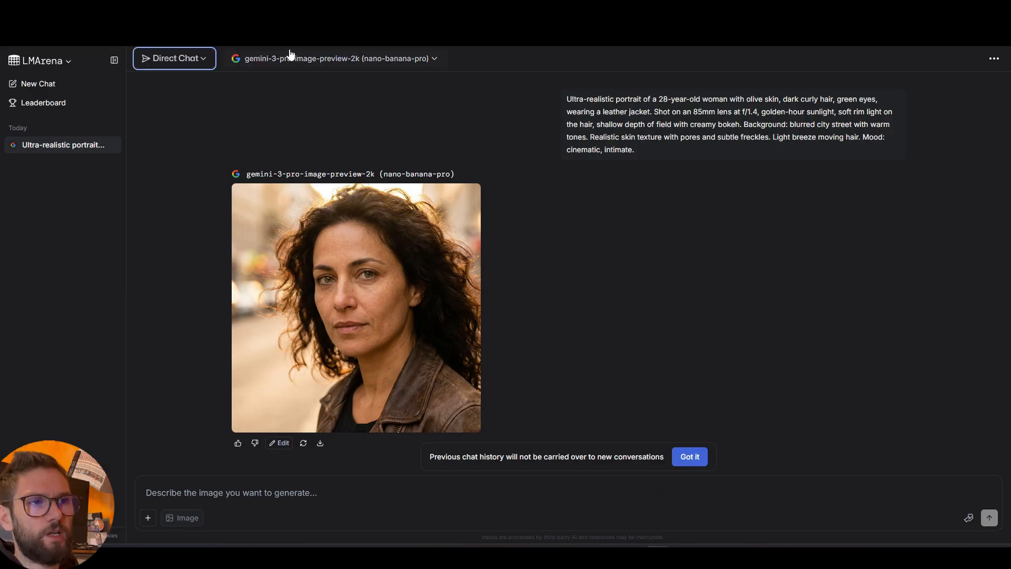
Review the portrait prompt's wording, including the 85mm lens detail, and examine the generated portrait of the woman at full size.
{"action": "left_click", "coordinate": [588, 257]}
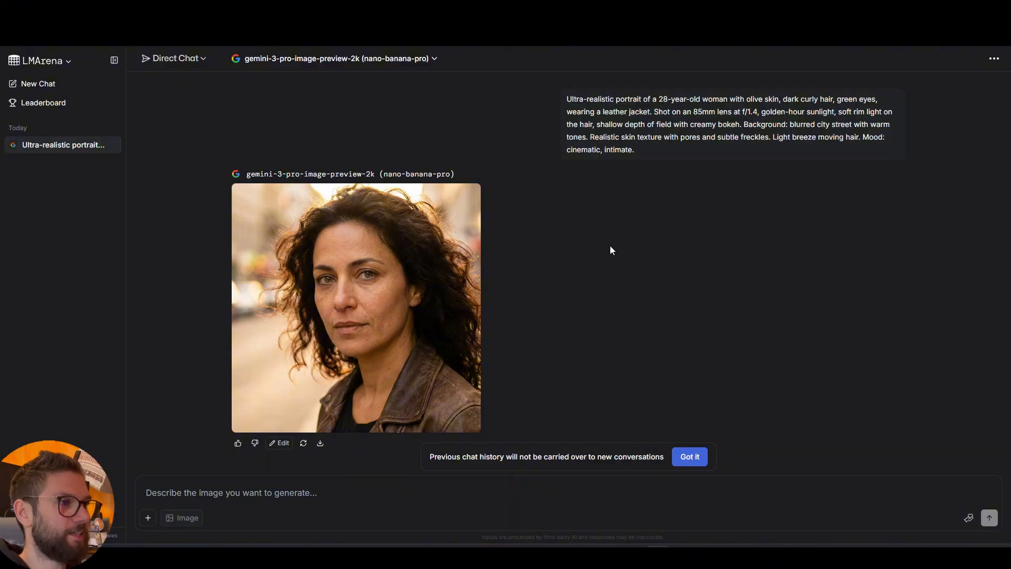
{"action": "left_click_drag", "start_coordinate": [567, 100], "coordinate": [593, 100]}
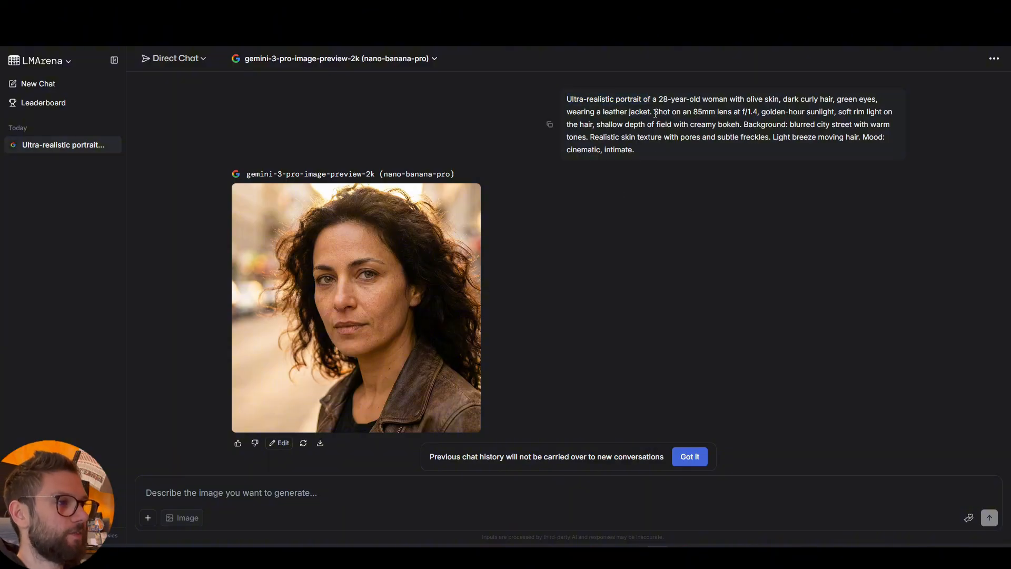
{"action": "left_click_drag", "start_coordinate": [657, 100], "coordinate": [690, 100]}
{"action": "left_click", "coordinate": [708, 202]}
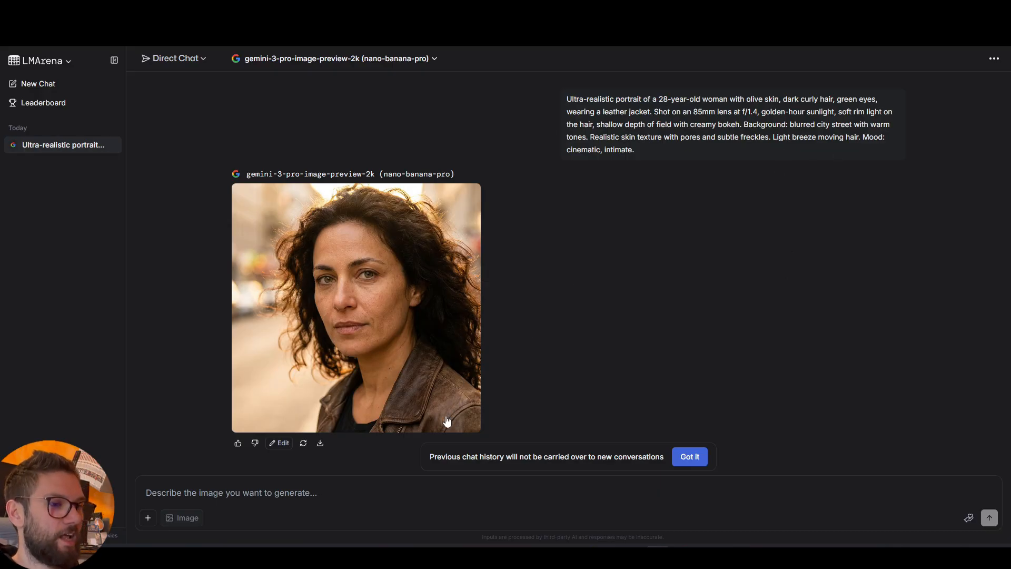
{"action": "double_click", "coordinate": [704, 111]}
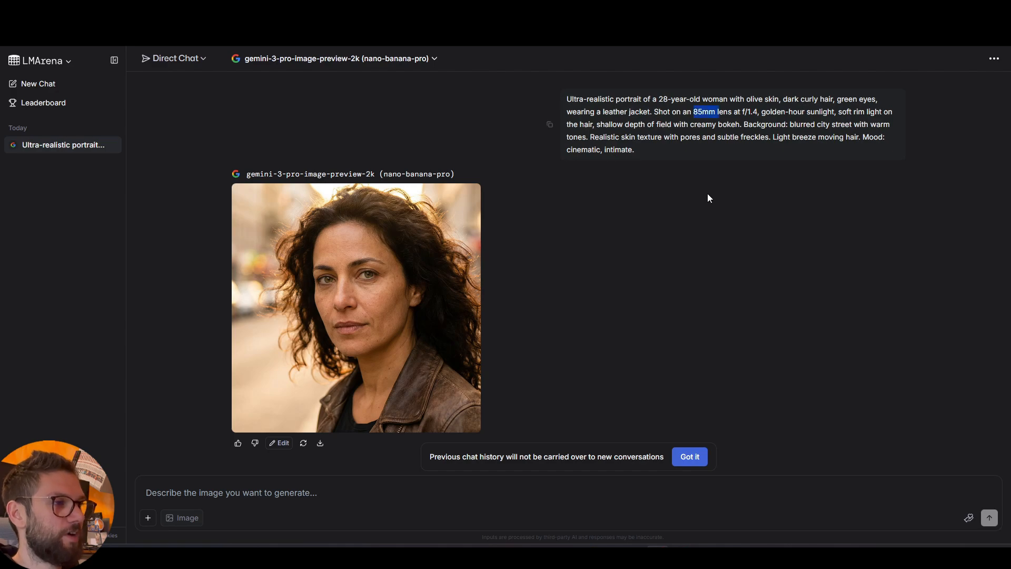
{"action": "left_click", "coordinate": [708, 194]}
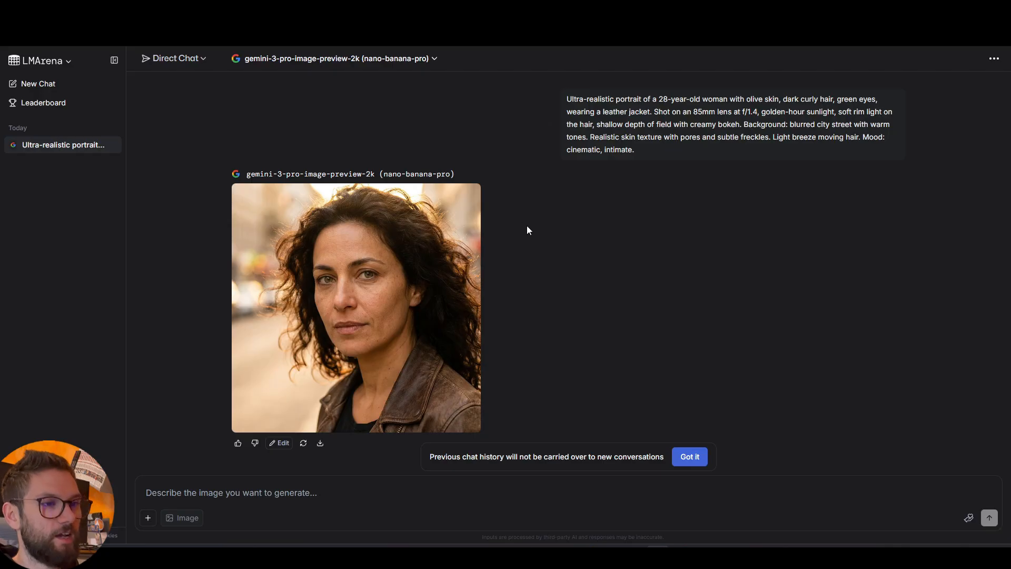
{"action": "left_click", "coordinate": [372, 293]}
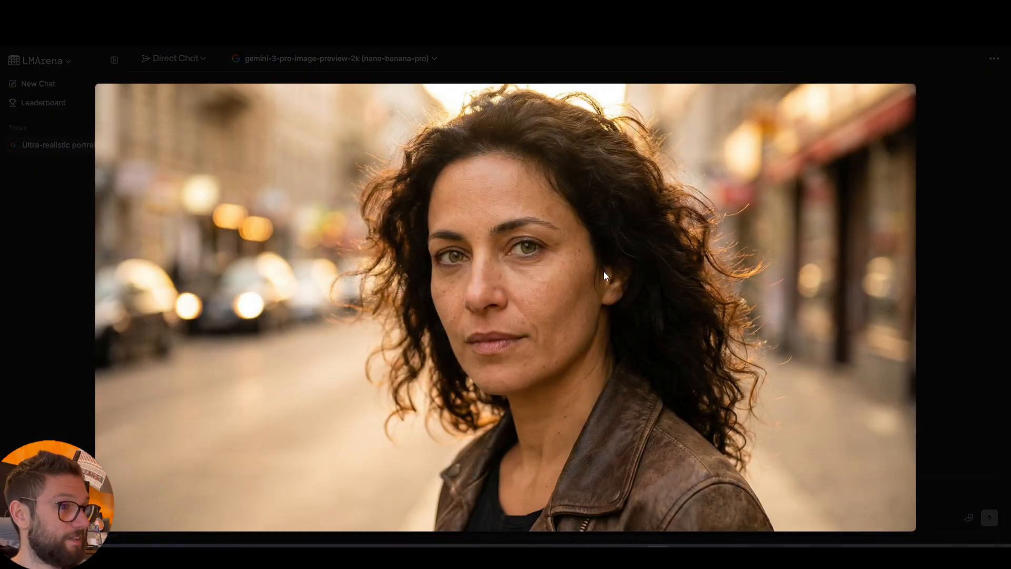
{"action": "left_click", "coordinate": [981, 220]}
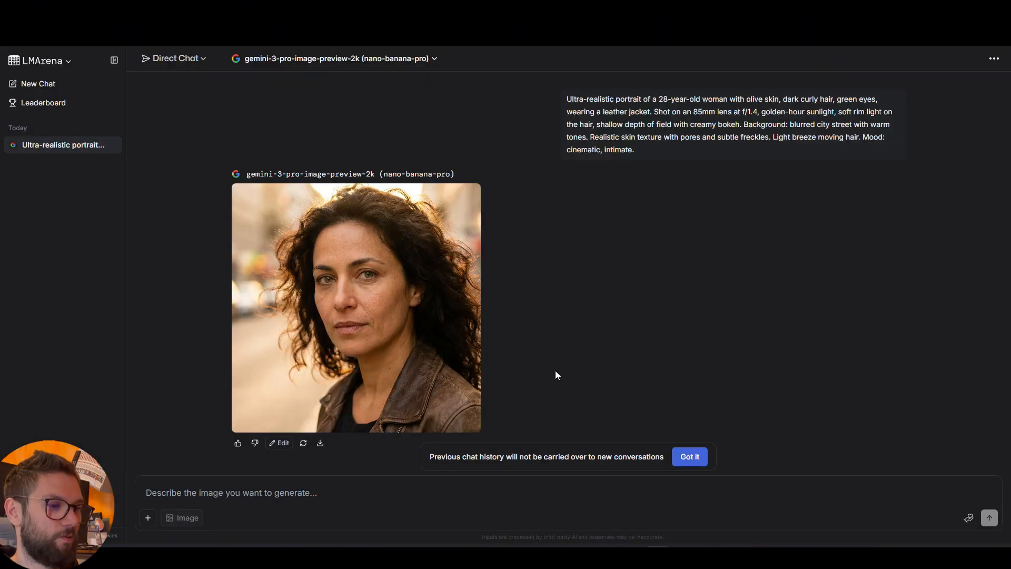
Submit the hyper-realistic prompt of a male dancer doing a spinning jump in an industrial warehouse and inspect the image at full size.
{"action": "left_click", "coordinate": [335, 485]}
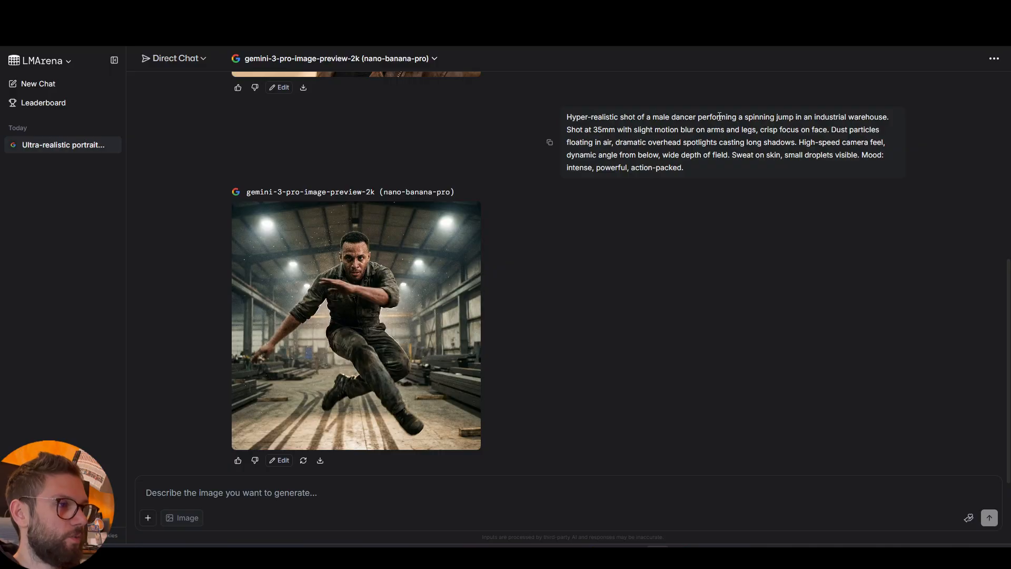
{"action": "left_click", "coordinate": [416, 330]}
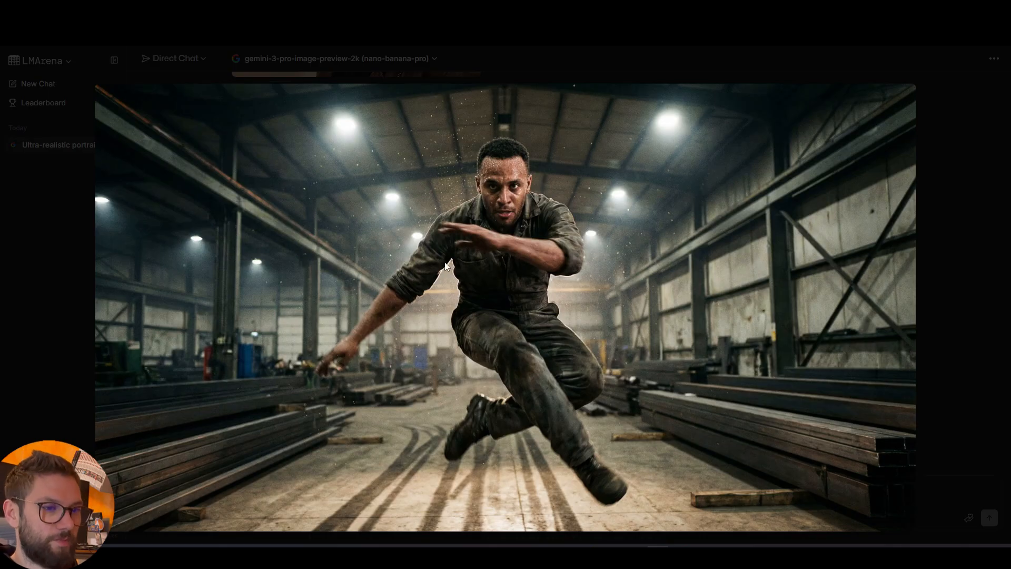
{"action": "left_click", "coordinate": [911, 228]}
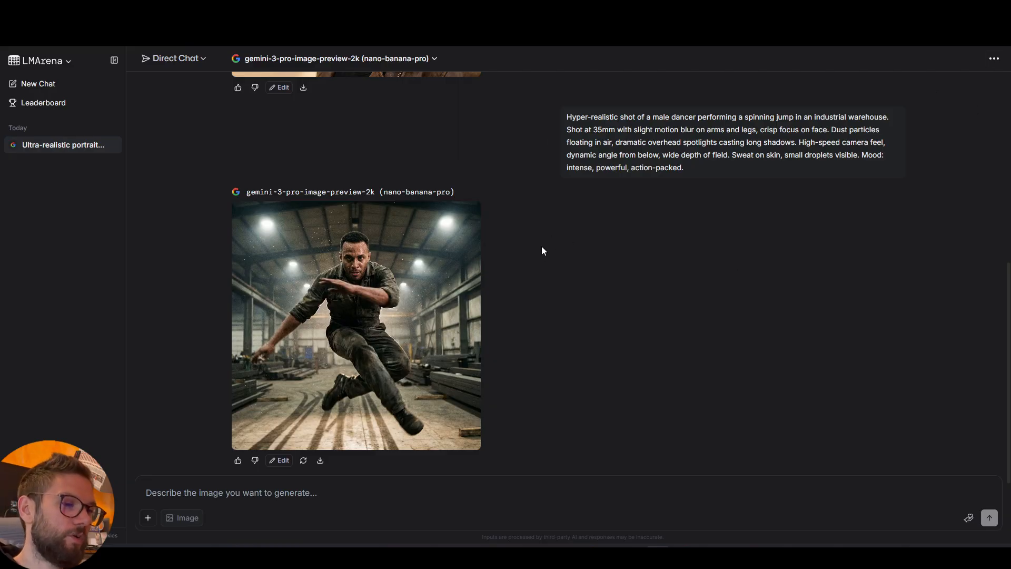
Submit the anime-style Demon Slayer prompt of a young female slayer in a pink-and-black haori and go over its wording.
{"action": "scroll", "coordinate": [541, 246], "scroll_direction": "up", "scroll_amount": 3}
{"action": "scroll", "coordinate": [540, 245], "scroll_direction": "down", "scroll_amount": 3}
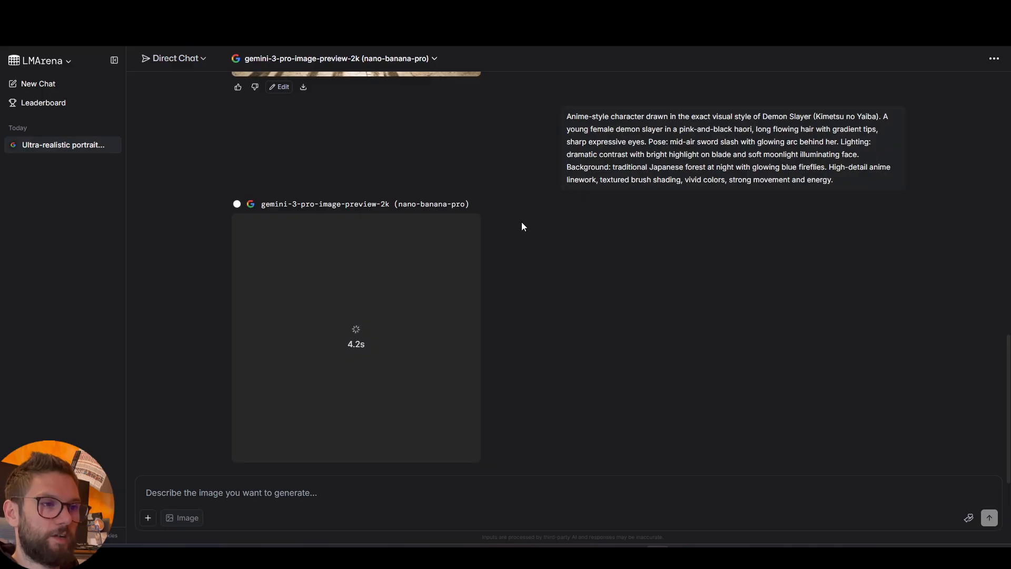
{"action": "left_click_drag", "start_coordinate": [567, 116], "coordinate": [737, 181]}
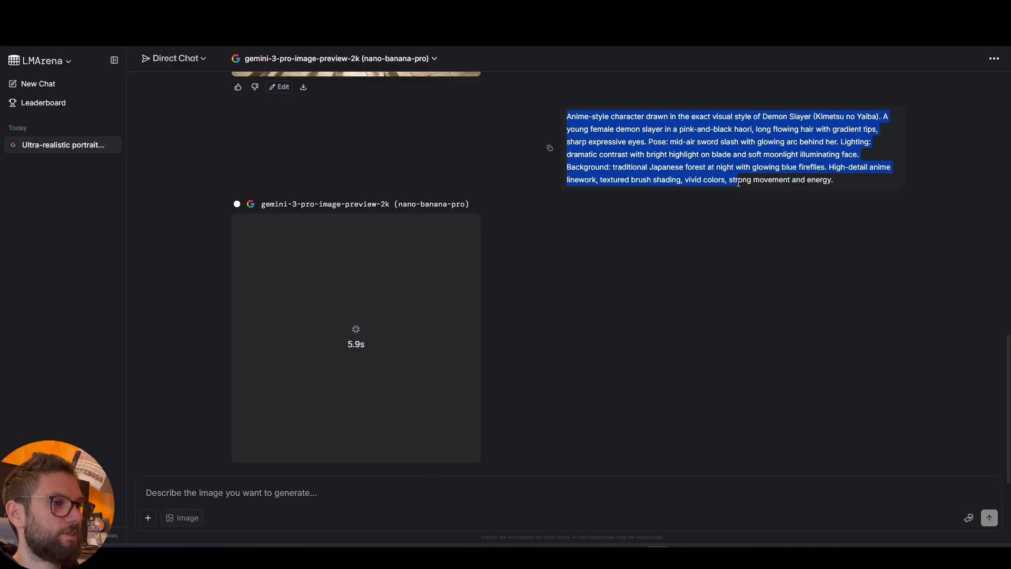
{"action": "left_click", "coordinate": [588, 141]}
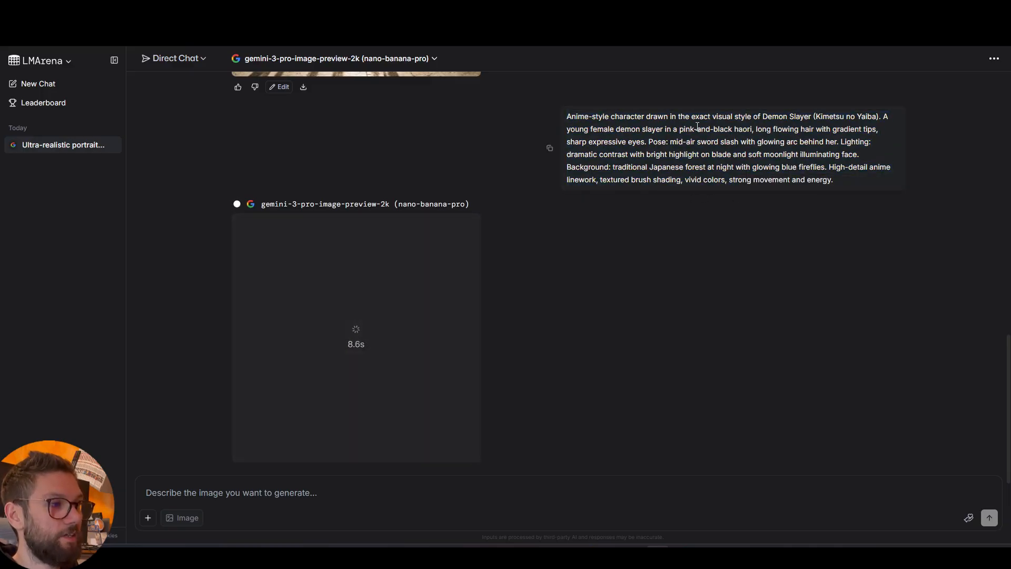
{"action": "left_click_drag", "start_coordinate": [761, 116], "coordinate": [888, 116]}
{"action": "left_click", "coordinate": [826, 115]}
{"action": "left_click", "coordinate": [707, 126]}
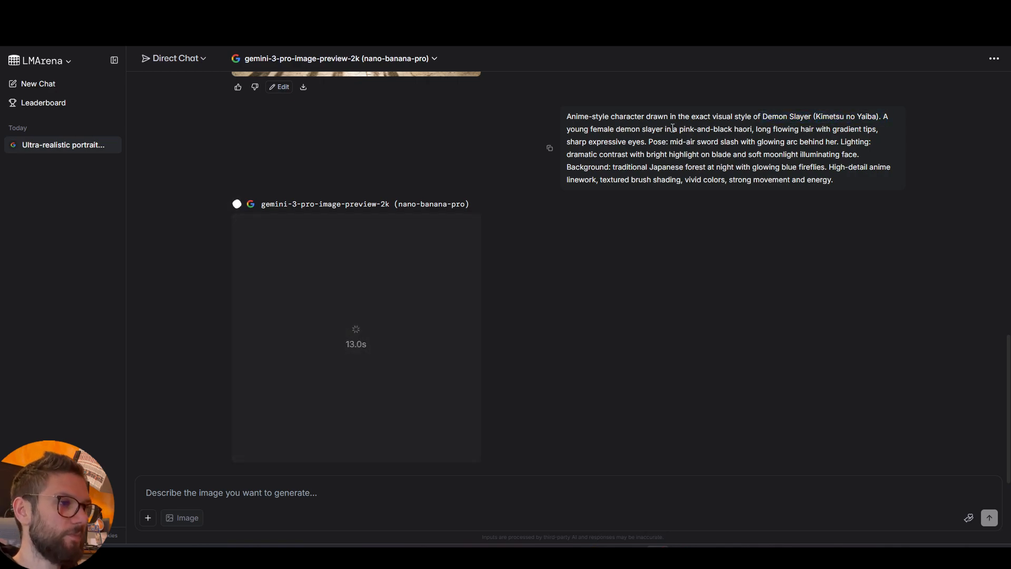
{"action": "left_click_drag", "start_coordinate": [734, 129], "coordinate": [757, 130]}
{"action": "left_click", "coordinate": [741, 138]}
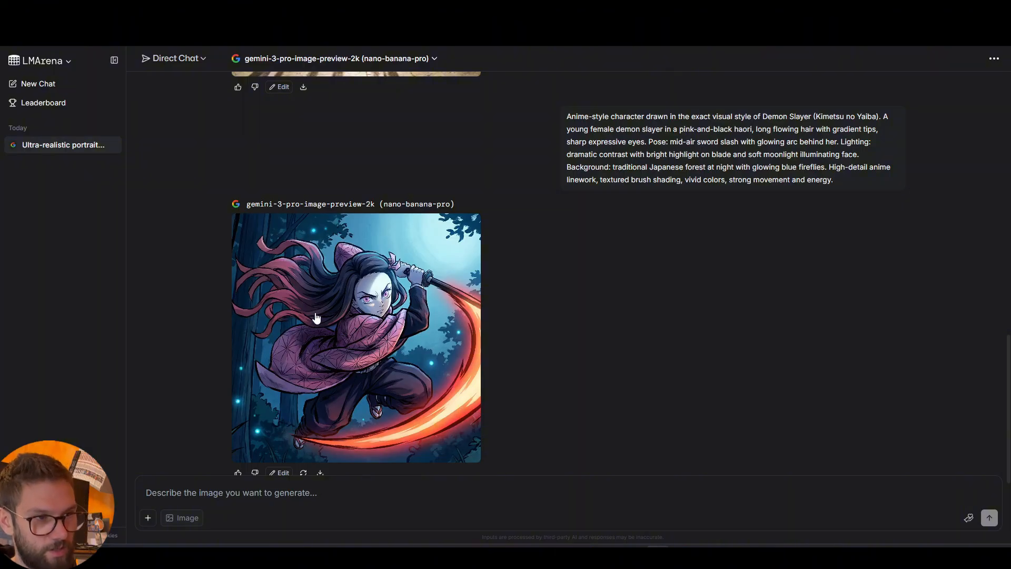
Examine the generated Demon Slayer-style image at full size, then return to the chat.
{"action": "left_click", "coordinate": [372, 304]}
{"action": "left_click", "coordinate": [459, 300]}
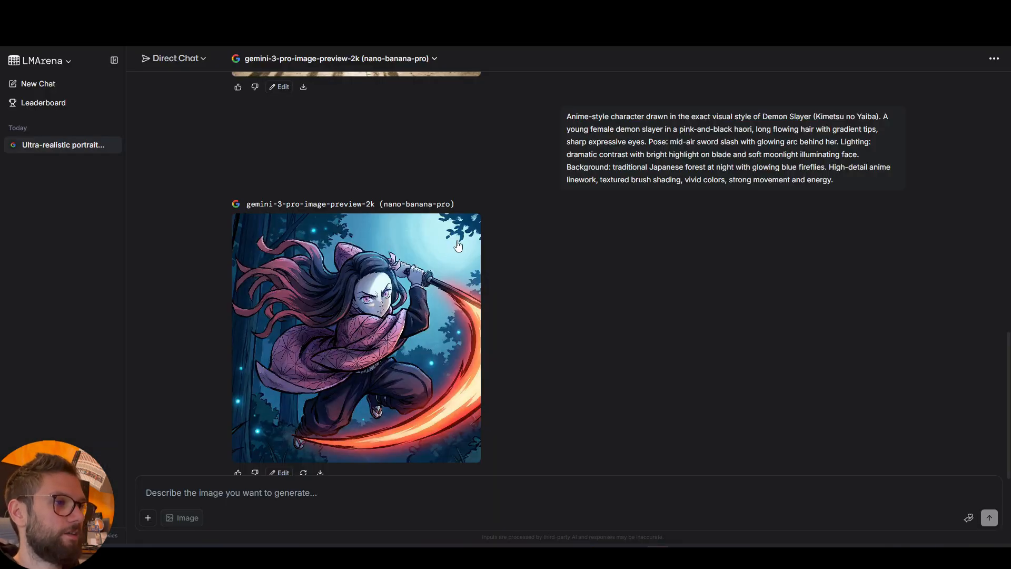
{"action": "left_click", "coordinate": [414, 304]}
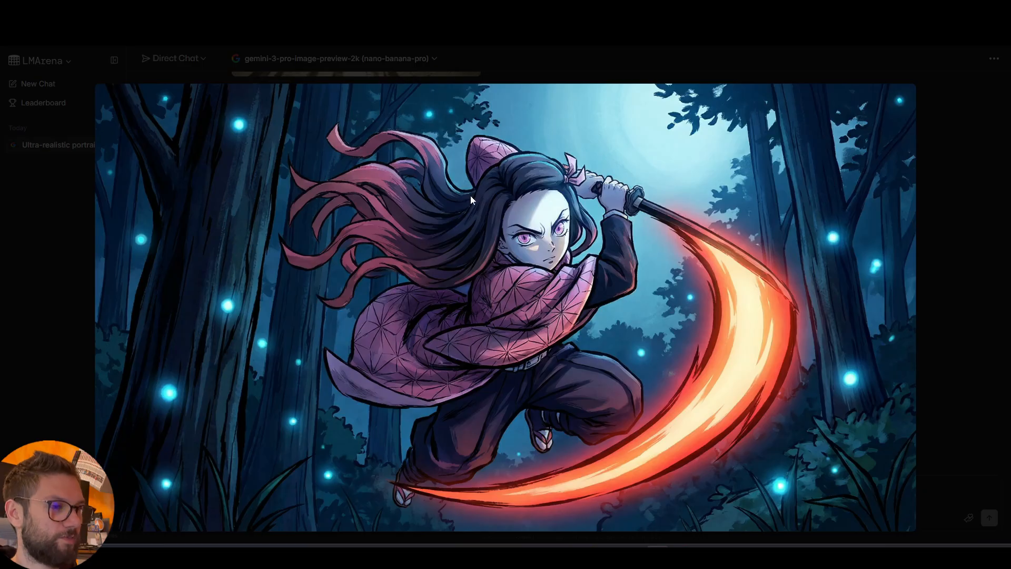
{"action": "left_click", "coordinate": [936, 134]}
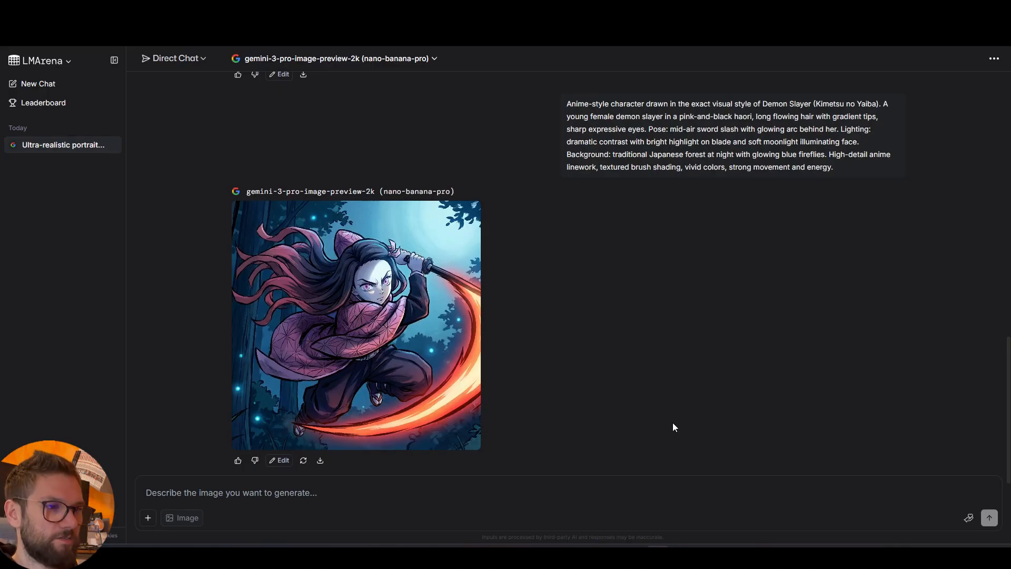
Switch to the Nano Banana Pro prompts document for the quiet lakeside at sunrise prompt, and generate that landscape in LMArena.
{"action": "mouse_move", "coordinate": [657, 552]}
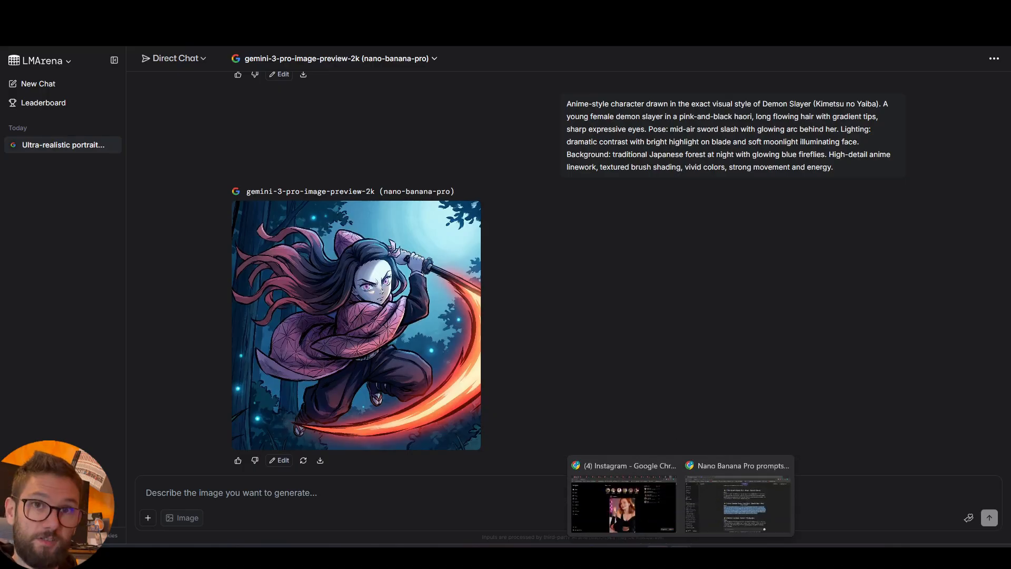
{"action": "left_click", "coordinate": [710, 475]}
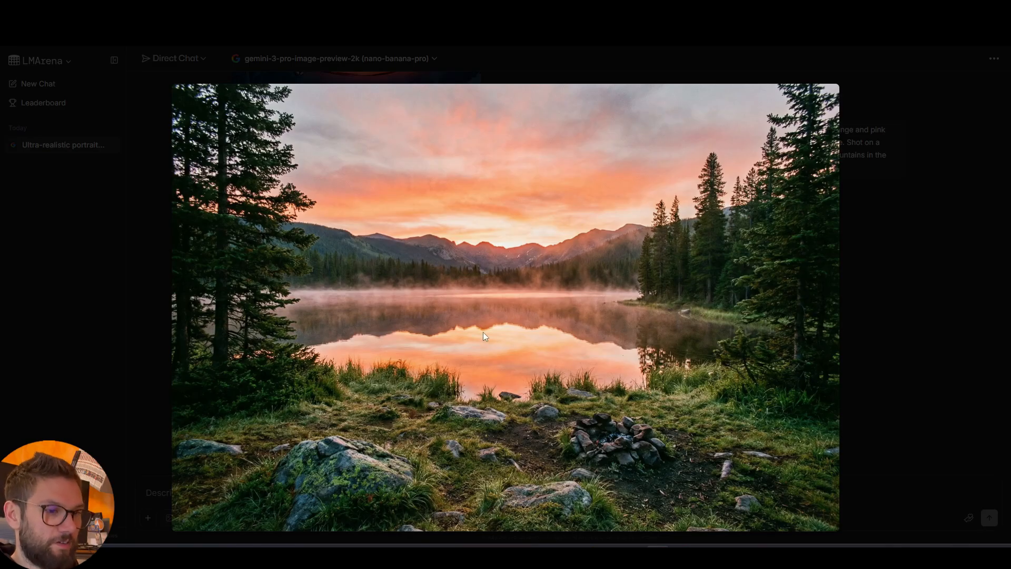
{"action": "key", "text": "Escape"}
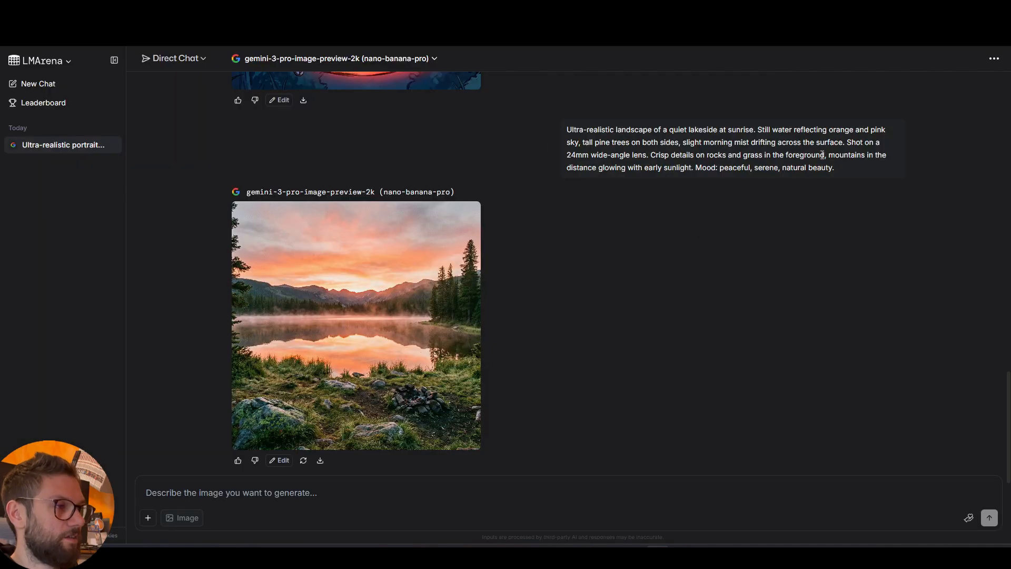
Check the lakeside landscape image against the wording of its prompt.
{"action": "double_click", "coordinate": [651, 128]}
{"action": "left_click", "coordinate": [705, 236]}
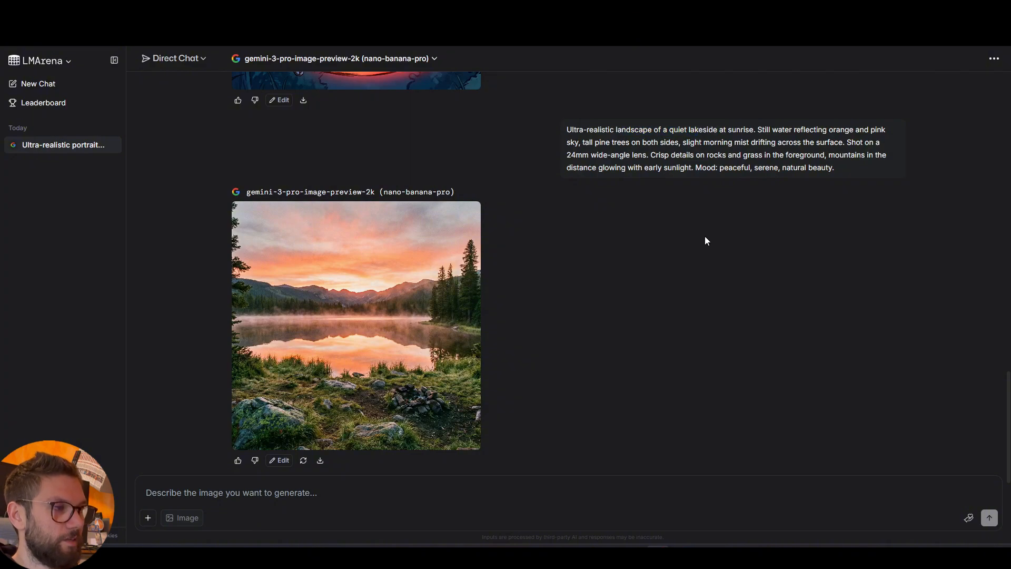
{"action": "left_click_drag", "start_coordinate": [673, 131], "coordinate": [729, 132]}
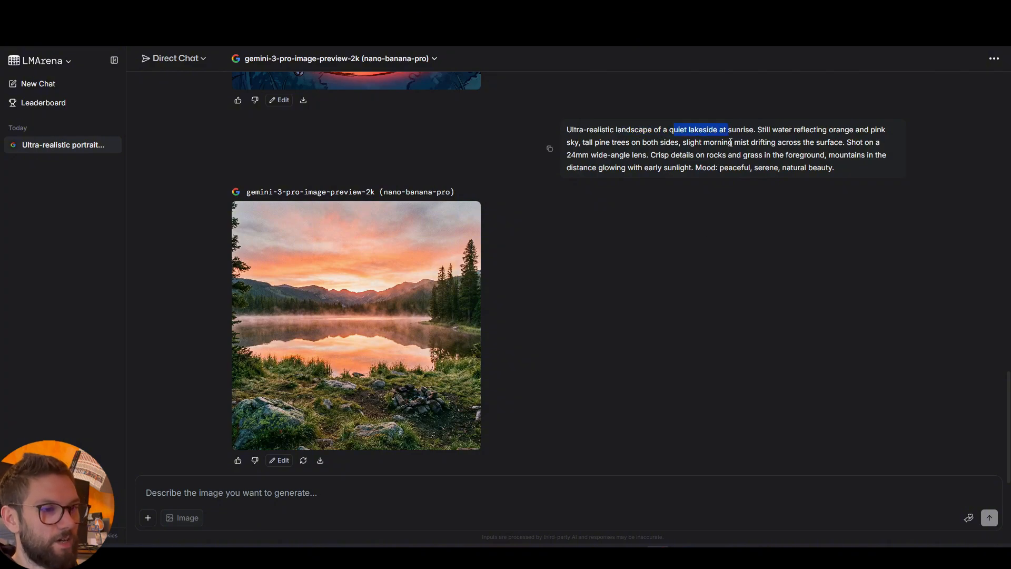
{"action": "left_click", "coordinate": [688, 273]}
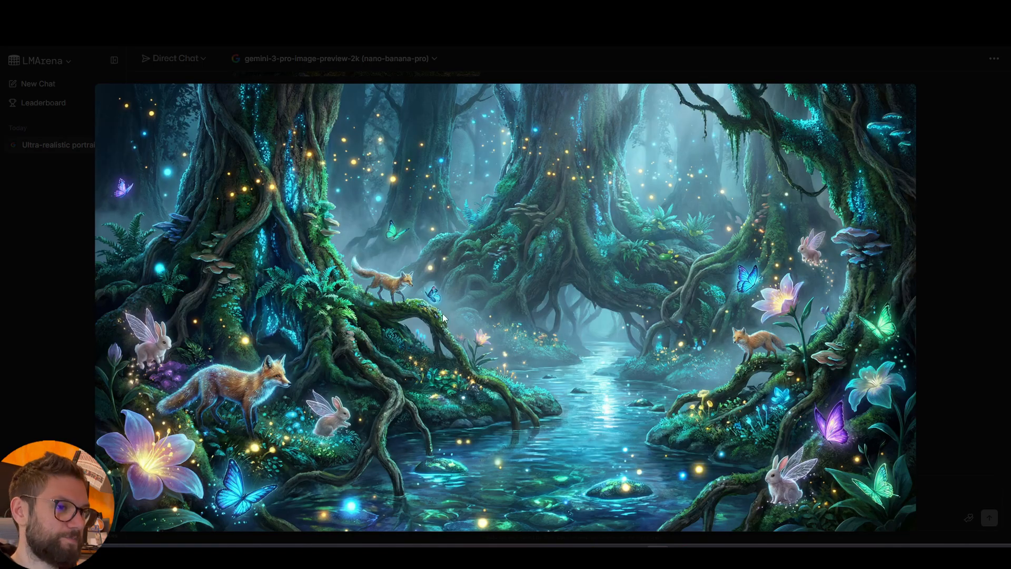
Compare the full-size enchanted forest image with its prompt's twisted roots, foxes, winged rabbits, butterflies and crystal river.
{"action": "left_click", "coordinate": [600, 273]}
{"action": "left_click_drag", "start_coordinate": [642, 129], "coordinate": [697, 177]}
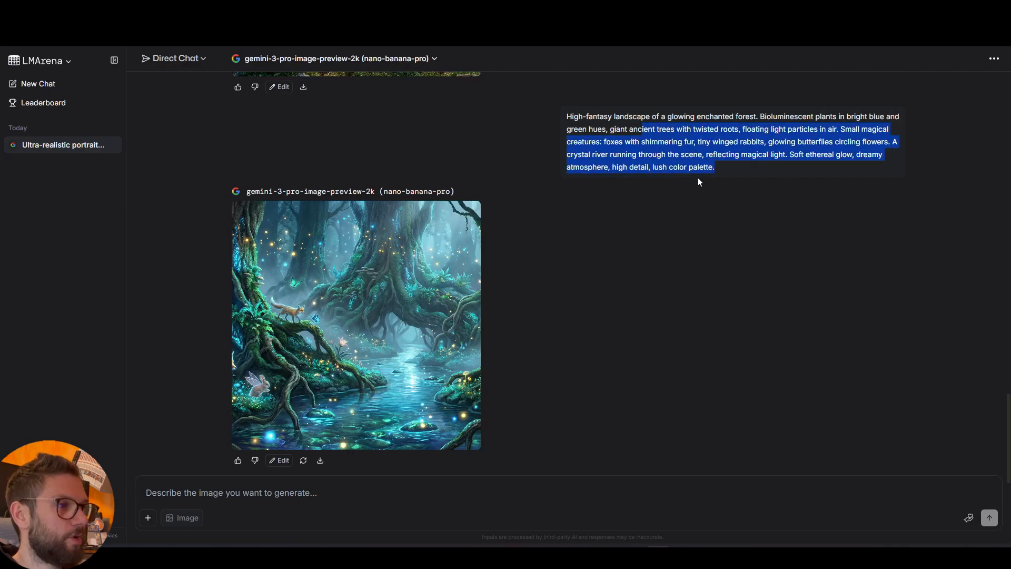
{"action": "left_click", "coordinate": [735, 171]}
{"action": "left_click", "coordinate": [454, 334]}
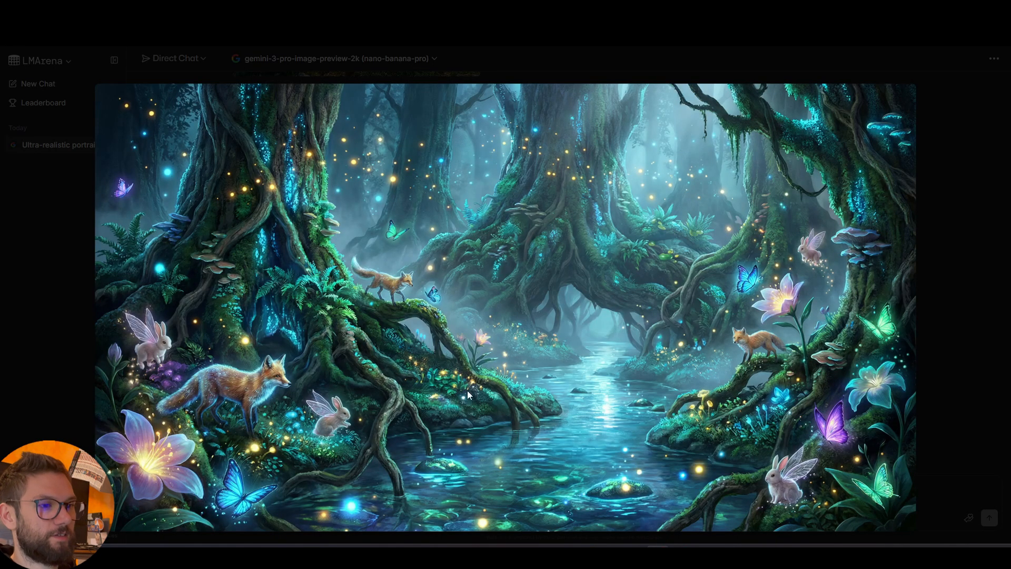
{"action": "left_click", "coordinate": [812, 261]}
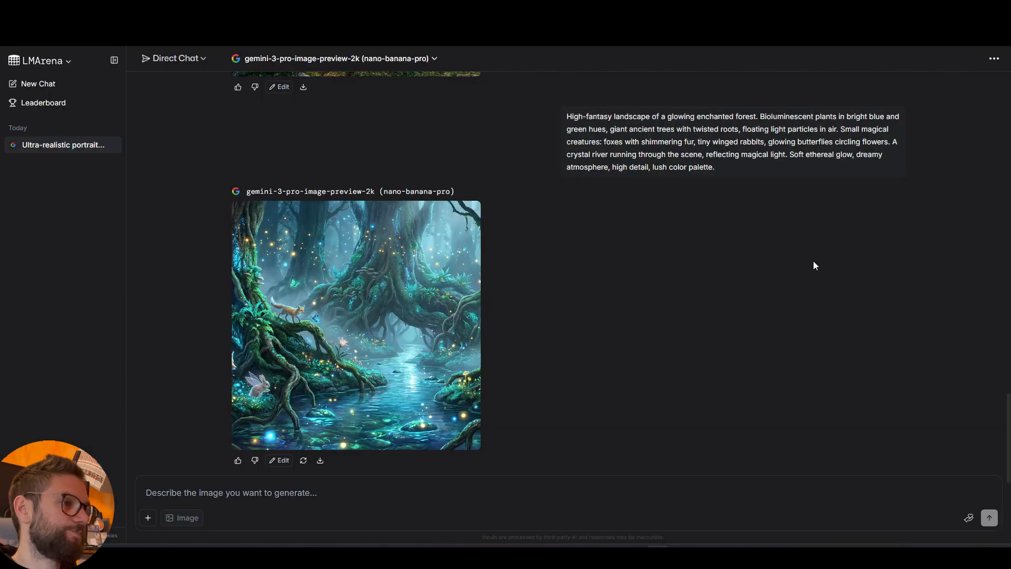
Look back through the portrait, dancer, anime, lakeside and forest images generated in this chat.
{"action": "scroll", "coordinate": [593, 377], "scroll_direction": "up", "scroll_amount": 20}
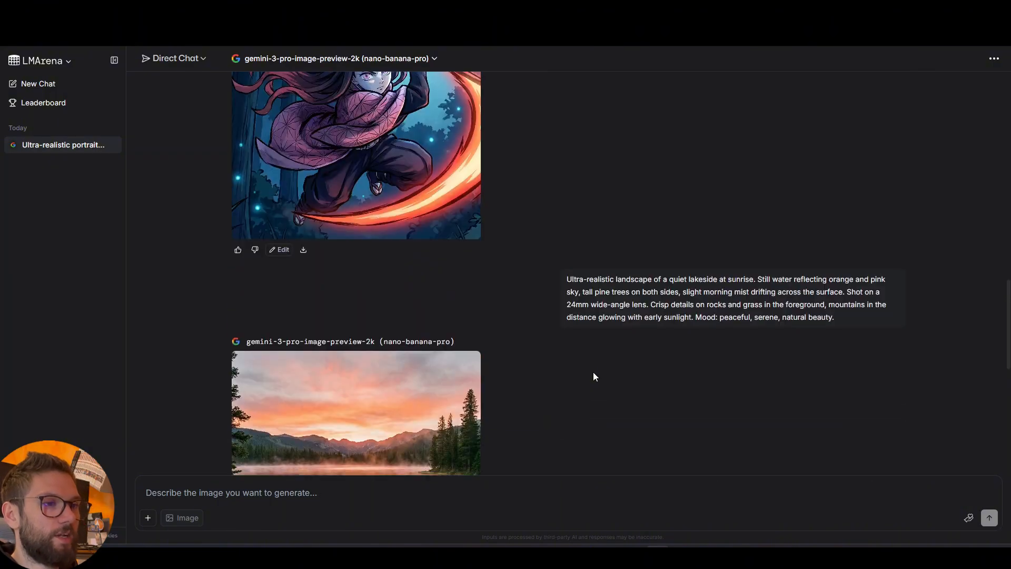
{"action": "scroll", "coordinate": [516, 329], "scroll_direction": "up", "scroll_amount": 5}
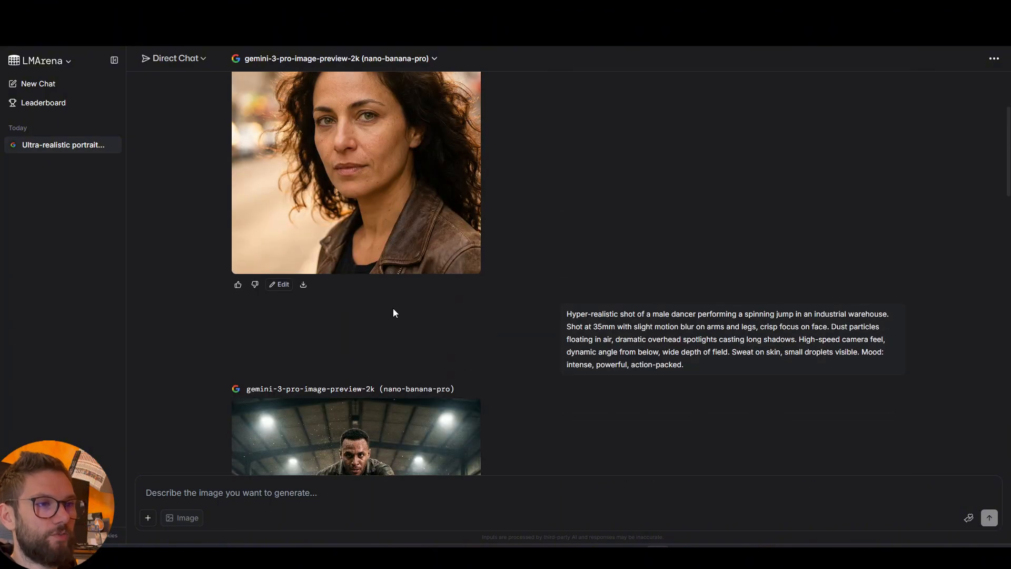
{"action": "scroll", "coordinate": [482, 298], "scroll_direction": "down", "scroll_amount": 8}
{"action": "scroll", "coordinate": [481, 299], "scroll_direction": "down", "scroll_amount": 12}
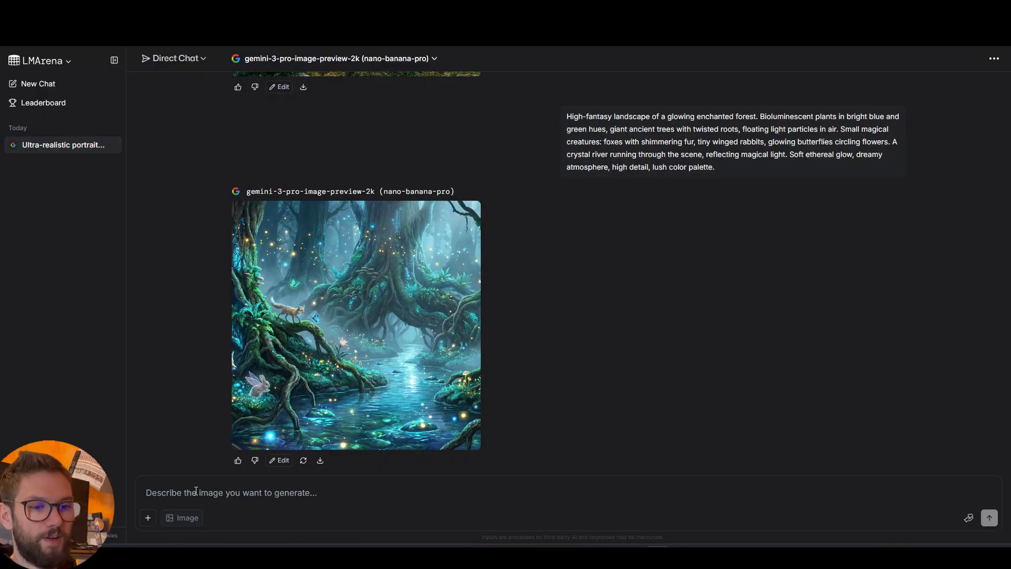
{"action": "scroll", "coordinate": [566, 308], "scroll_direction": "up", "scroll_amount": 15}
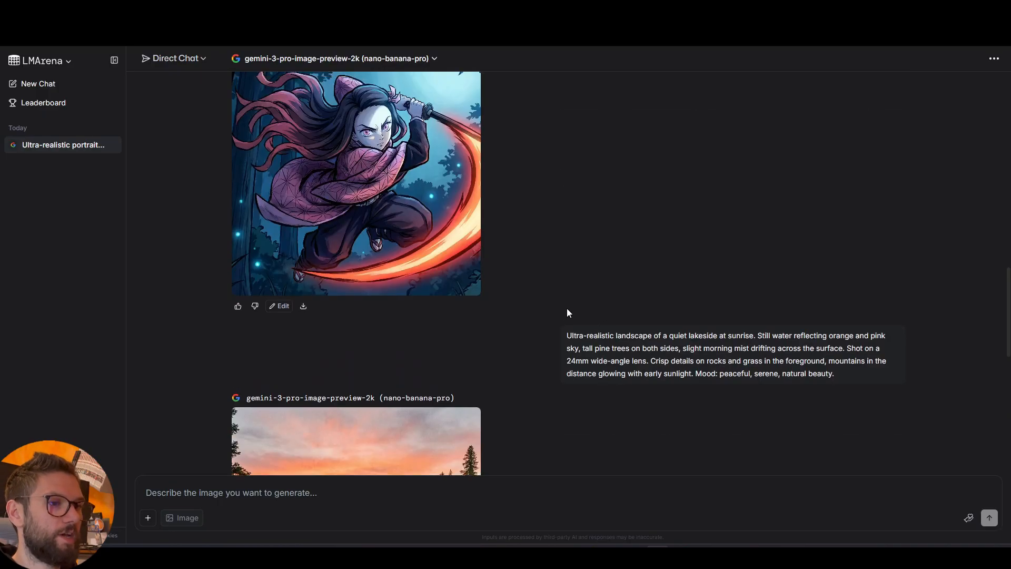
{"action": "scroll", "coordinate": [579, 302], "scroll_direction": "down", "scroll_amount": 15}
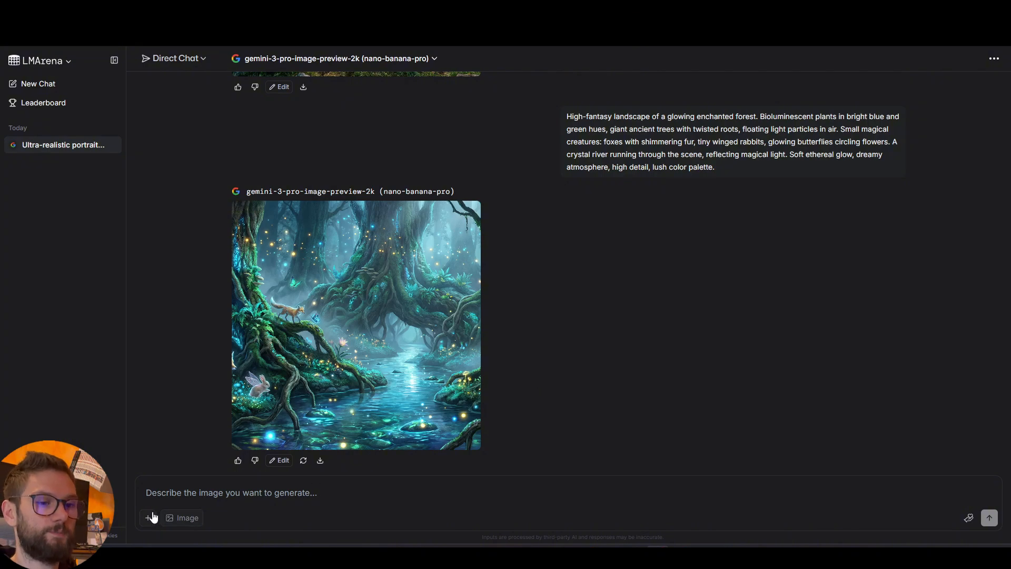
Try to edit the attached bar photo with green juice, a Kobe Bryant poster, a TV basketball game, Christmas decorations and a leather jacket.
{"action": "key", "text": "ctrl+v"}
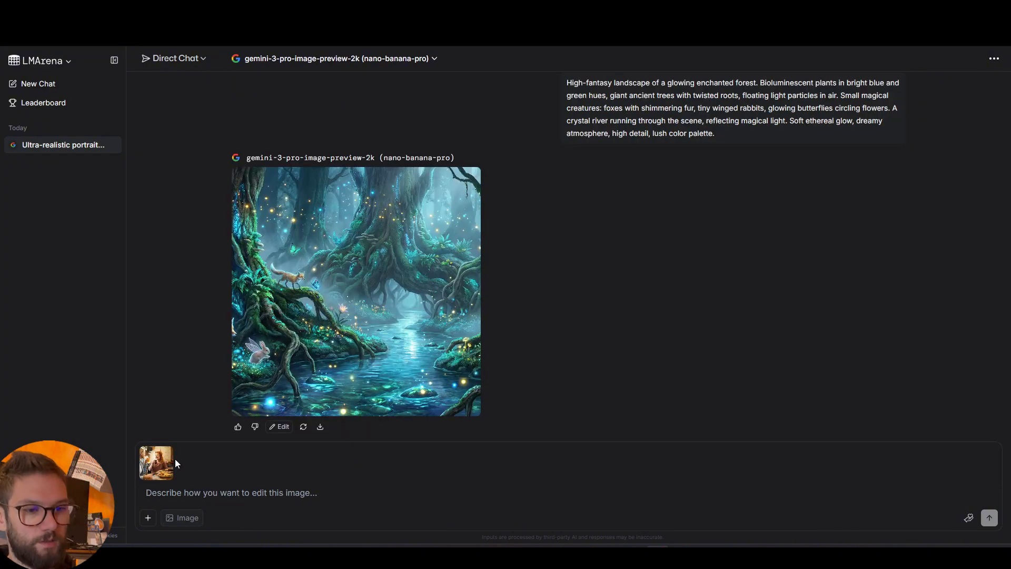
{"action": "left_click", "coordinate": [203, 494]}
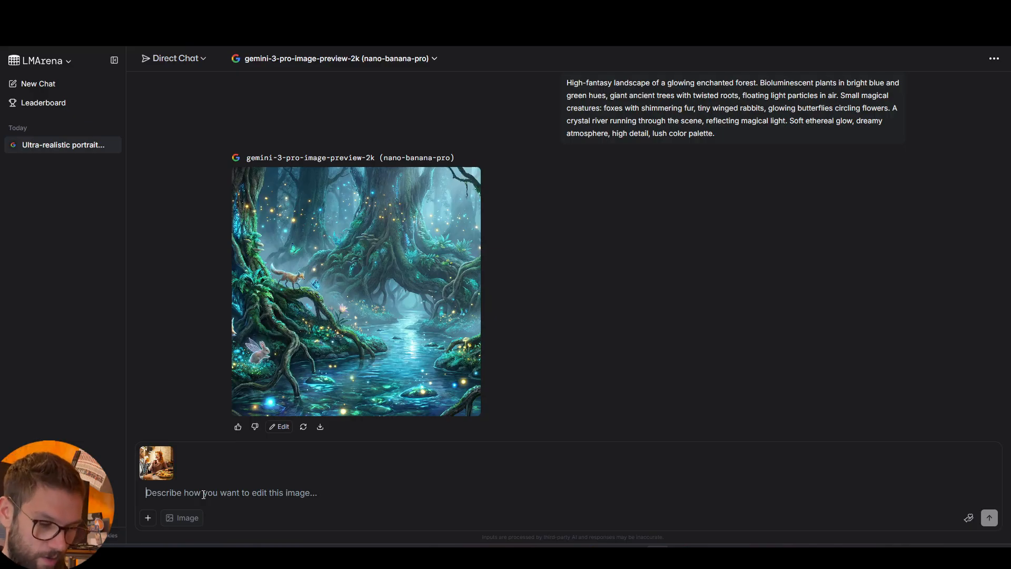
{"action": "type", "text": "The girls a"}
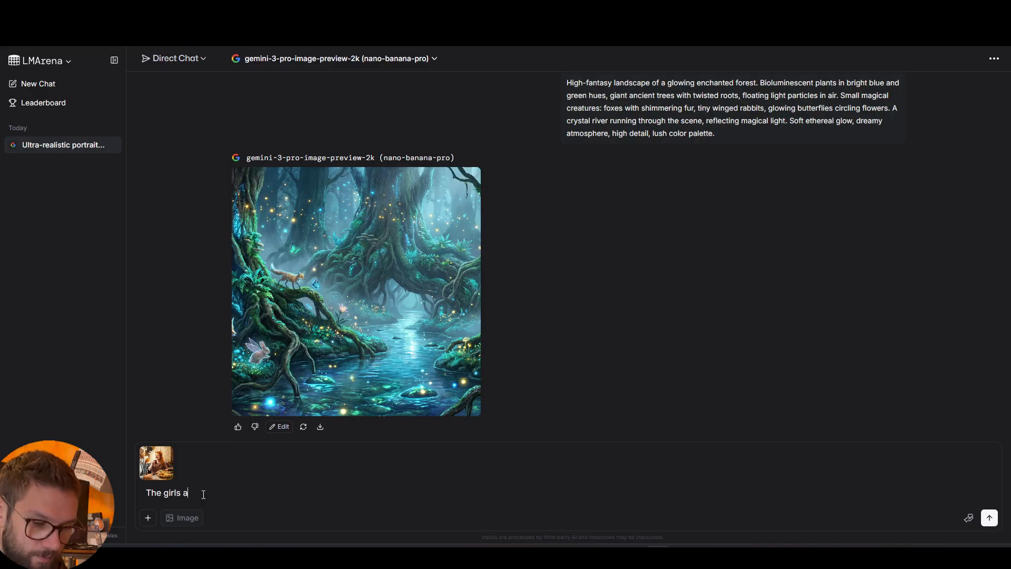
{"action": "type", "text": "re drinking "}
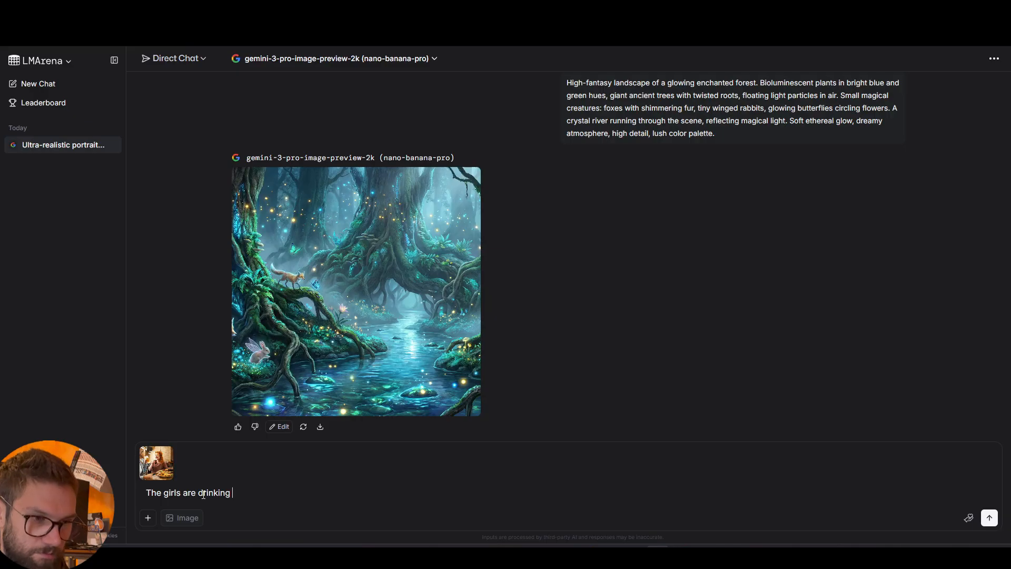
{"action": "type", "text": "a green"}
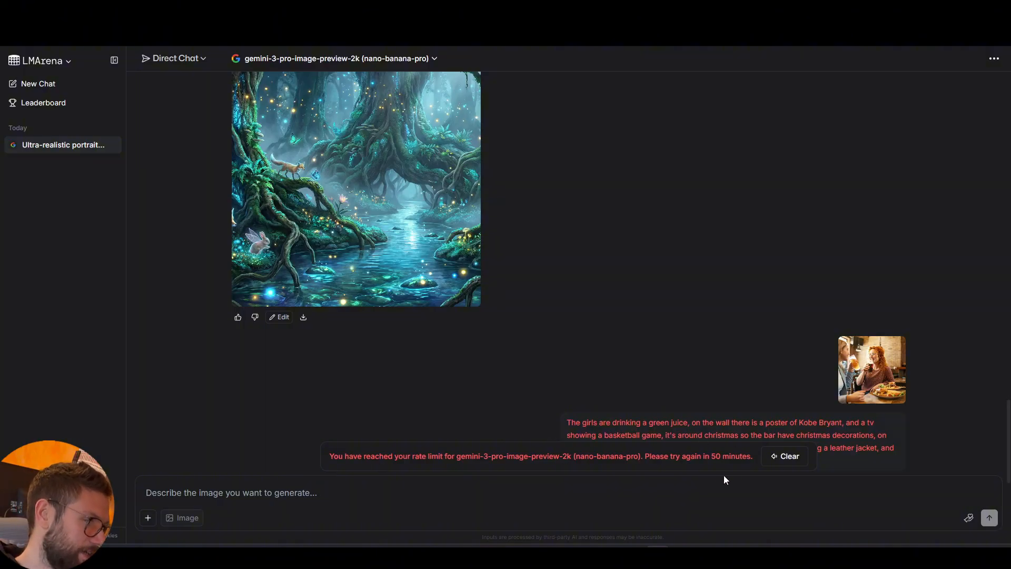
Check the rate-limit notice's waiting time and clear the failed bar photo request.
{"action": "left_click_drag", "start_coordinate": [643, 457], "coordinate": [750, 458]}
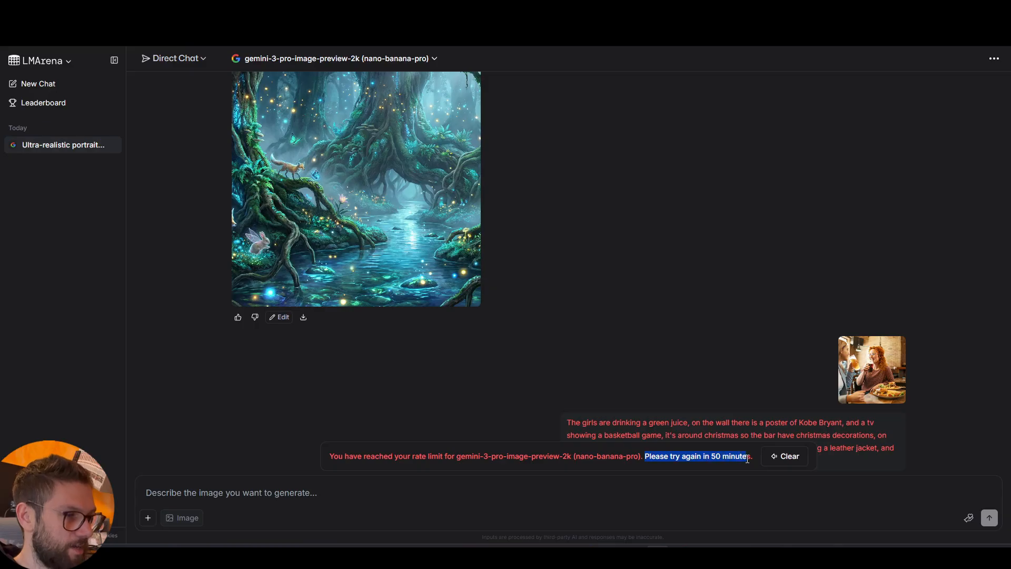
{"action": "left_click", "coordinate": [744, 399]}
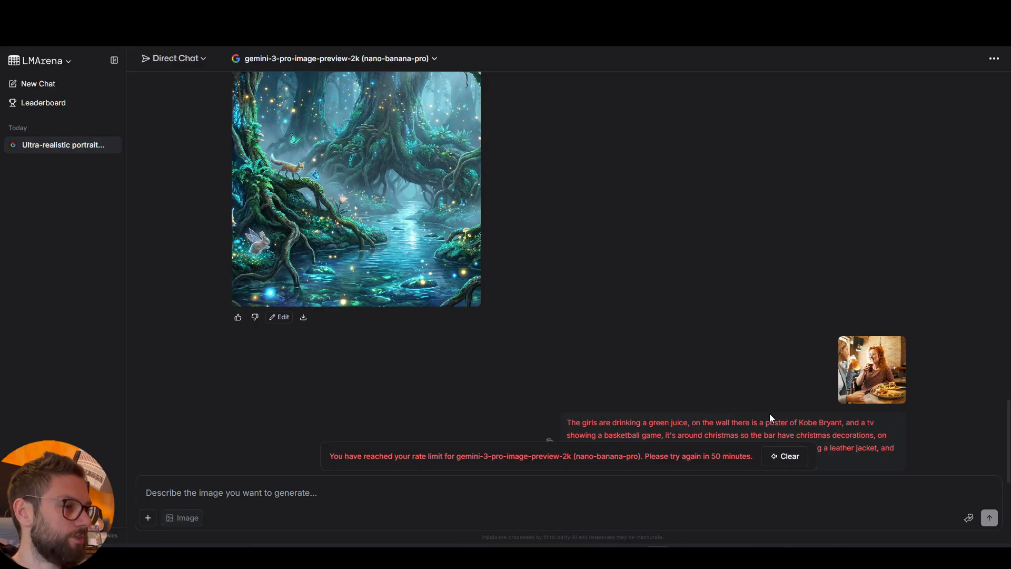
{"action": "left_click", "coordinate": [783, 456]}
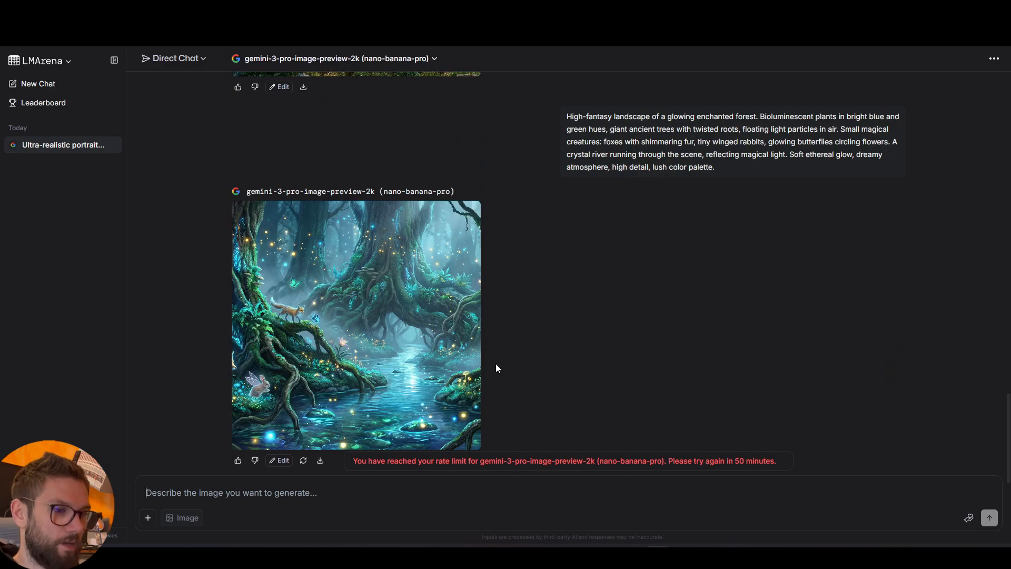
Change the model to gemini-3-pro-image-preview (nano-banana-pro) and submit the bar photo with green juice, Kobe Bryant poster, purple lamp, new outfits and Christmas decorations.
{"action": "left_click", "coordinate": [436, 62]}
{"action": "left_click", "coordinate": [385, 135]}
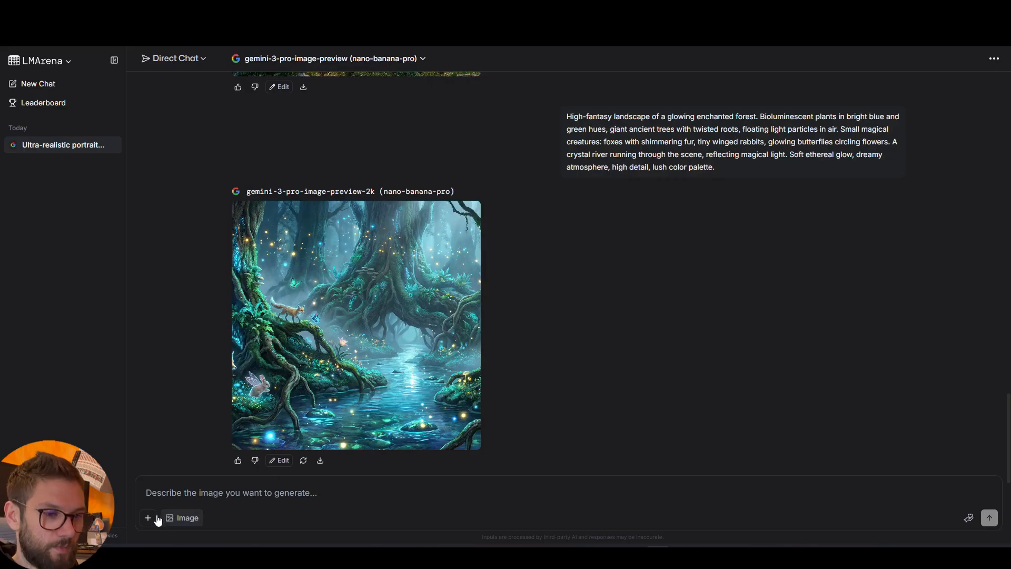
{"action": "key", "text": "ctrl+v"}
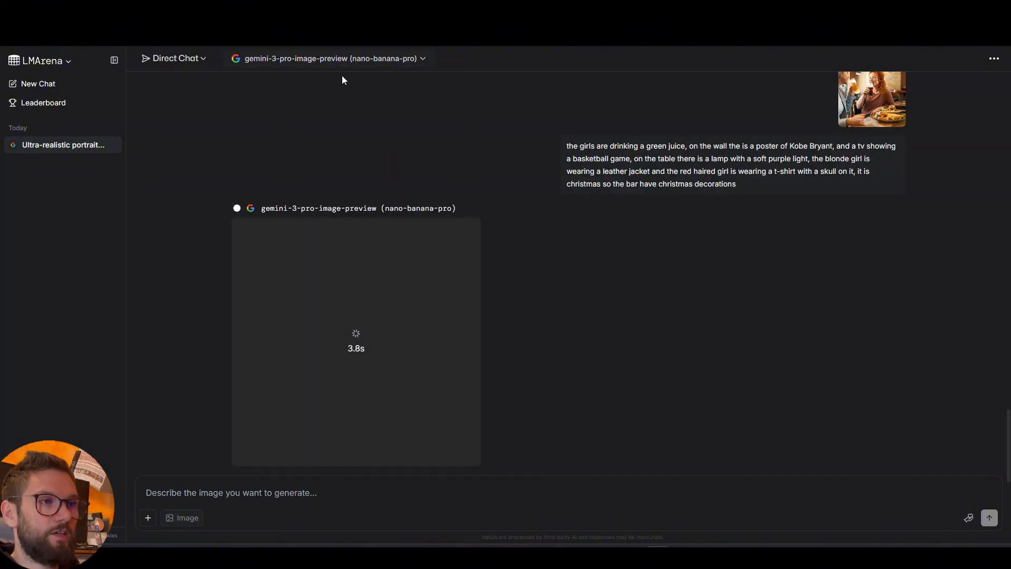
Review the nano-banana-pro versions offered in the model list while the bar photo edit generates.
{"action": "left_click", "coordinate": [422, 59]}
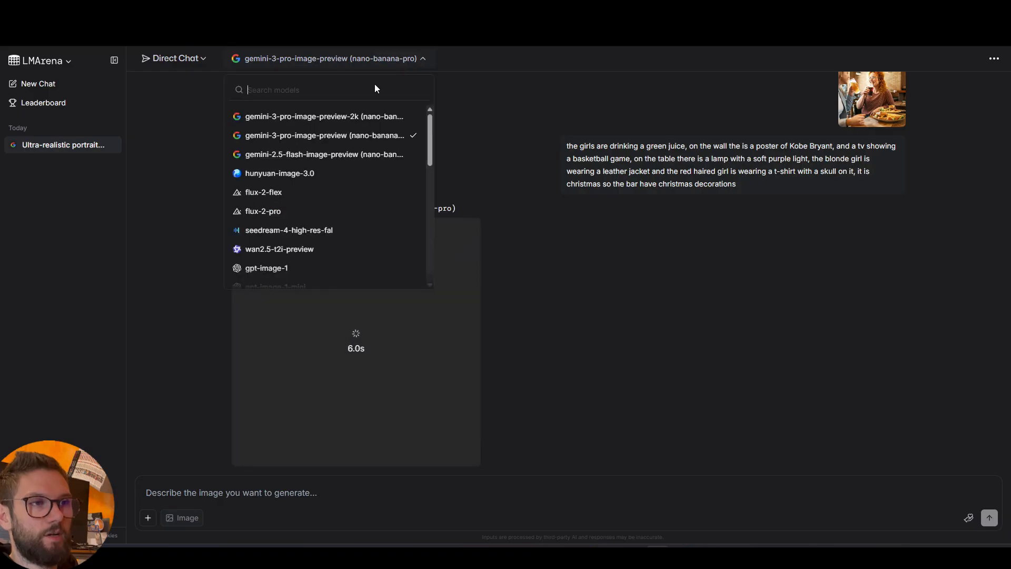
{"action": "left_click", "coordinate": [360, 122]}
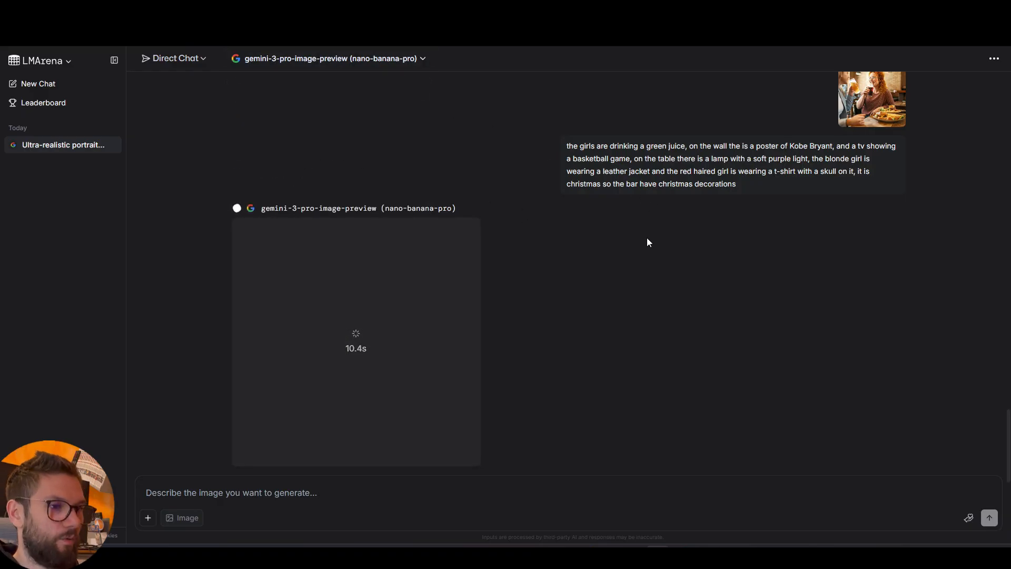
{"action": "scroll", "coordinate": [606, 227], "scroll_direction": "up", "scroll_amount": 1}
{"action": "scroll", "coordinate": [527, 168], "scroll_direction": "down", "scroll_amount": 1}
{"action": "left_click", "coordinate": [423, 60]}
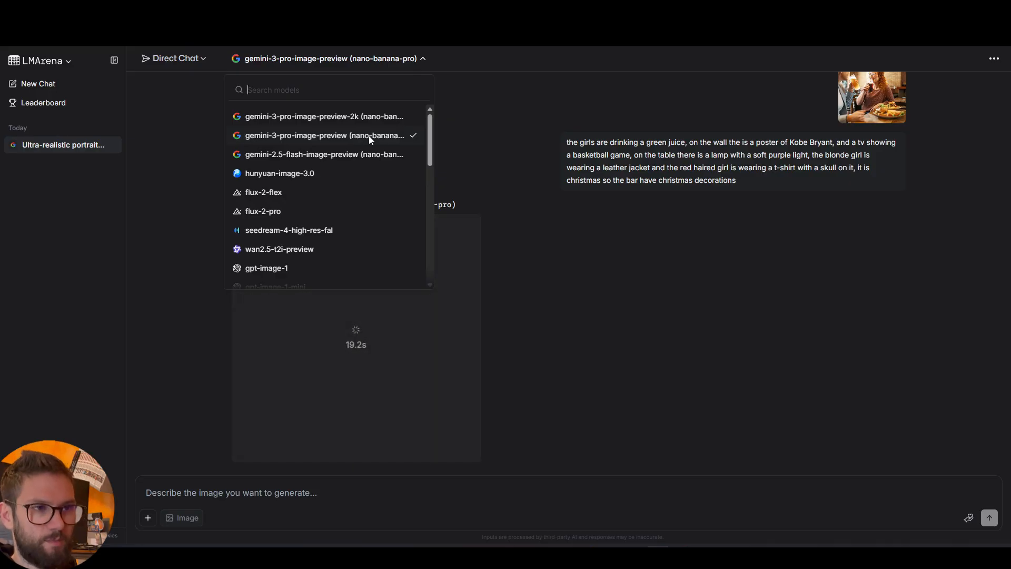
{"action": "left_click", "coordinate": [486, 99]}
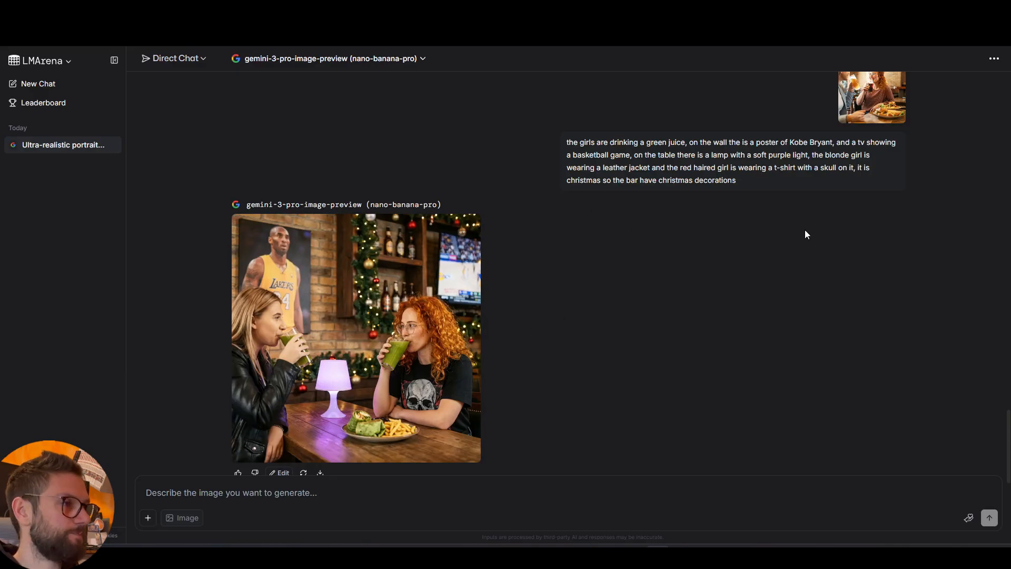
Compare the original bar photo with the full-size edit, checking poster, TV, drinks, lamp, clothes and decorations against the prompt.
{"action": "scroll", "coordinate": [804, 229], "scroll_direction": "up", "scroll_amount": 1}
{"action": "left_click", "coordinate": [867, 143]}
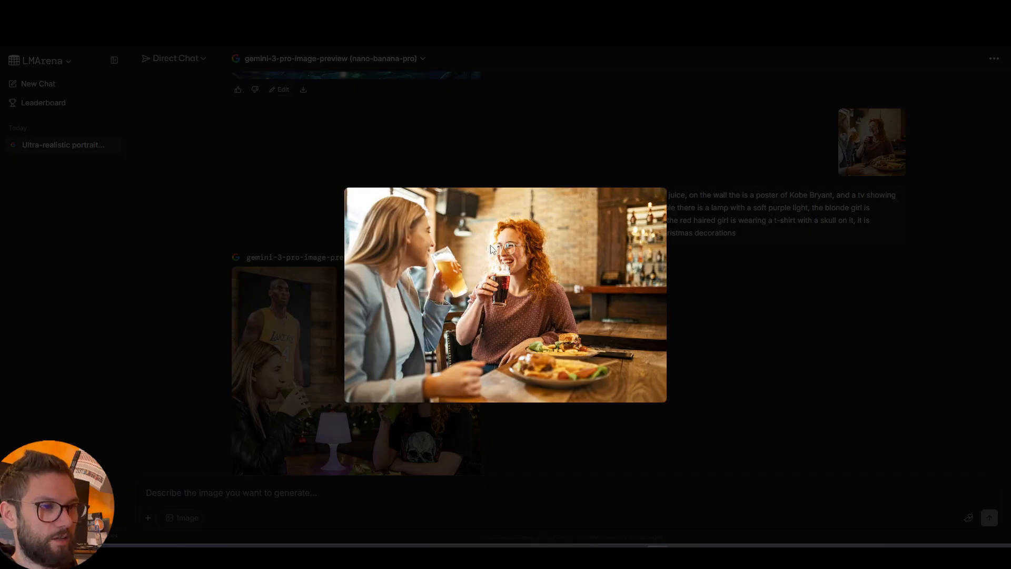
{"action": "left_click", "coordinate": [754, 338]}
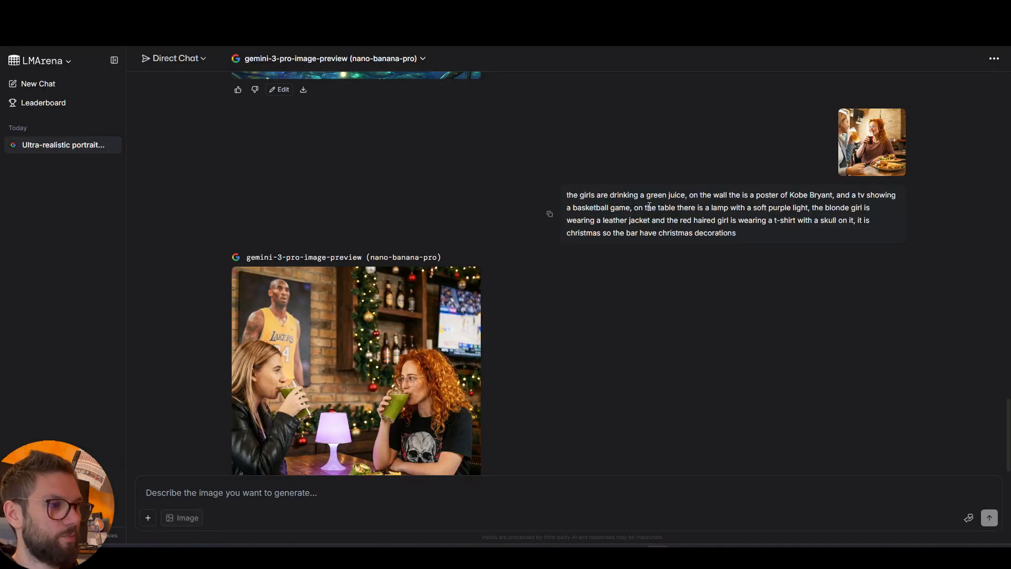
{"action": "scroll", "coordinate": [579, 328], "scroll_direction": "down", "scroll_amount": 1}
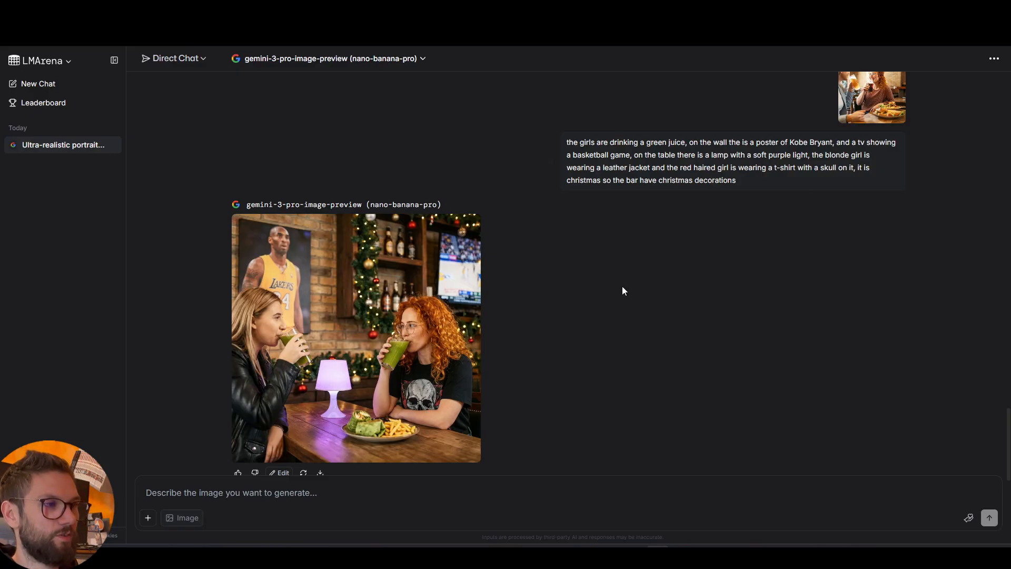
{"action": "left_click", "coordinate": [388, 286]}
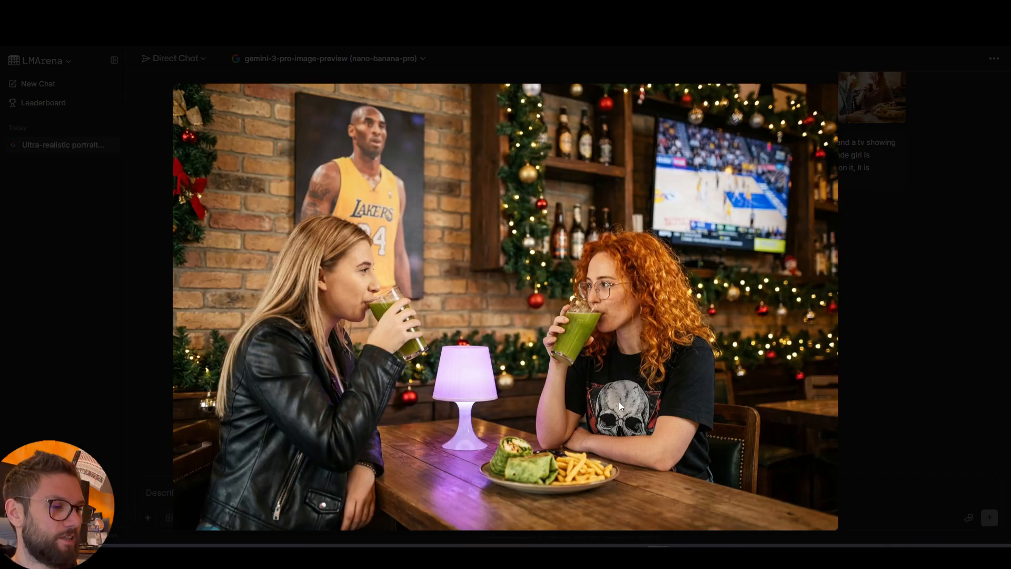
{"action": "left_click", "coordinate": [699, 309]}
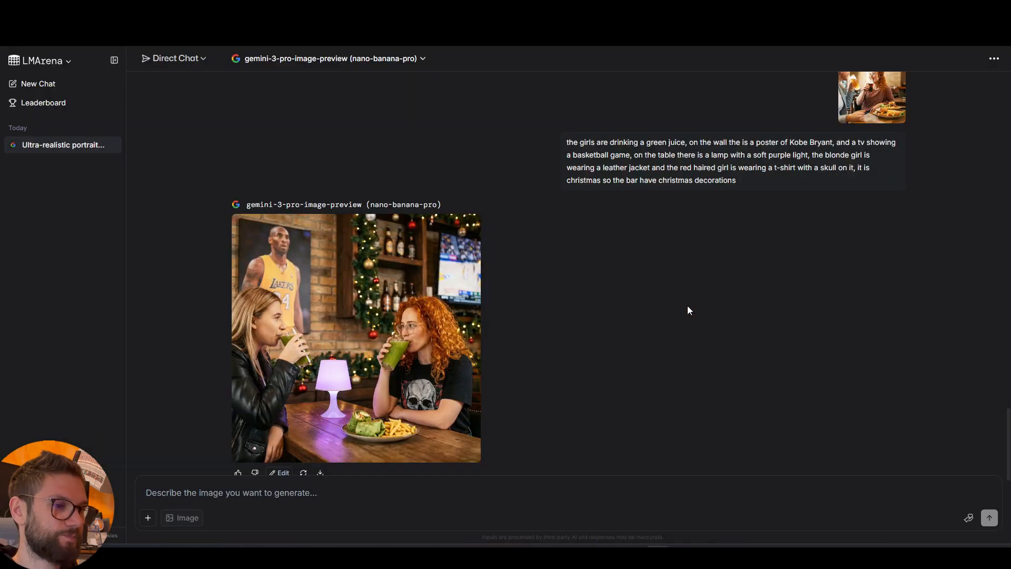
{"action": "scroll", "coordinate": [549, 201], "scroll_direction": "down", "scroll_amount": 1}
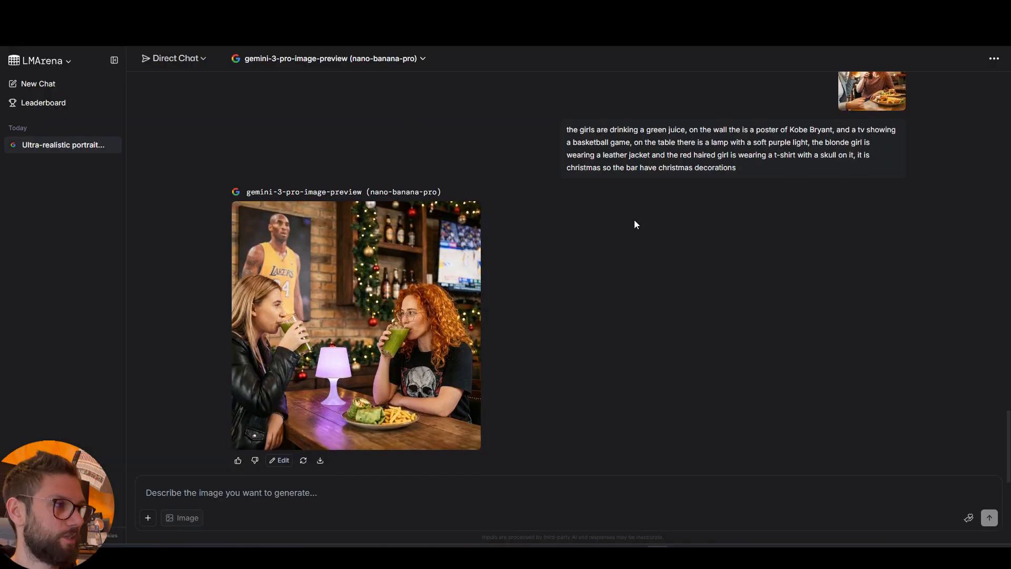
{"action": "scroll", "coordinate": [634, 219], "scroll_direction": "up", "scroll_amount": 2}
{"action": "scroll", "coordinate": [765, 205], "scroll_direction": "down", "scroll_amount": 1}
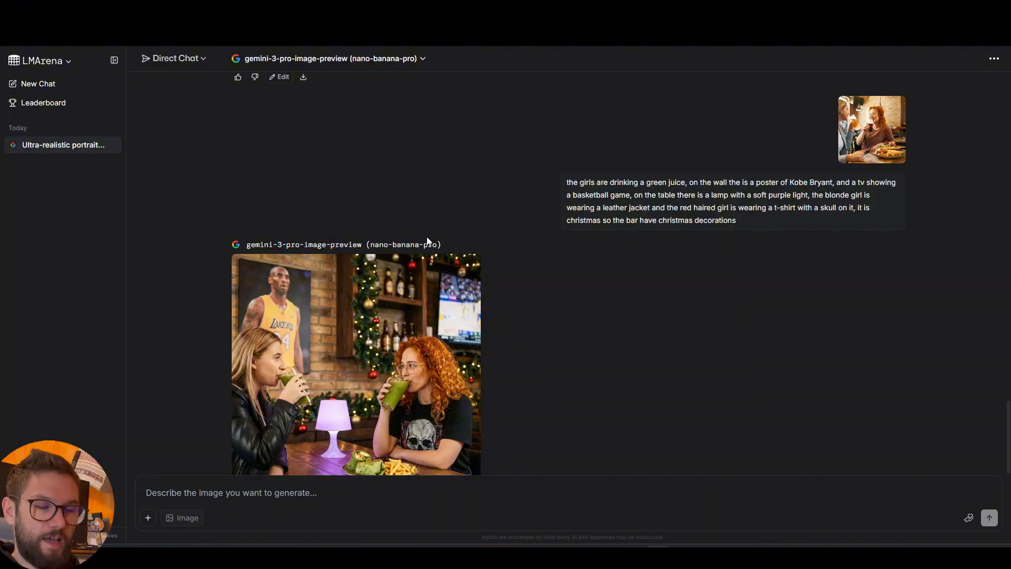
{"action": "scroll", "coordinate": [530, 240], "scroll_direction": "down", "scroll_amount": 1}
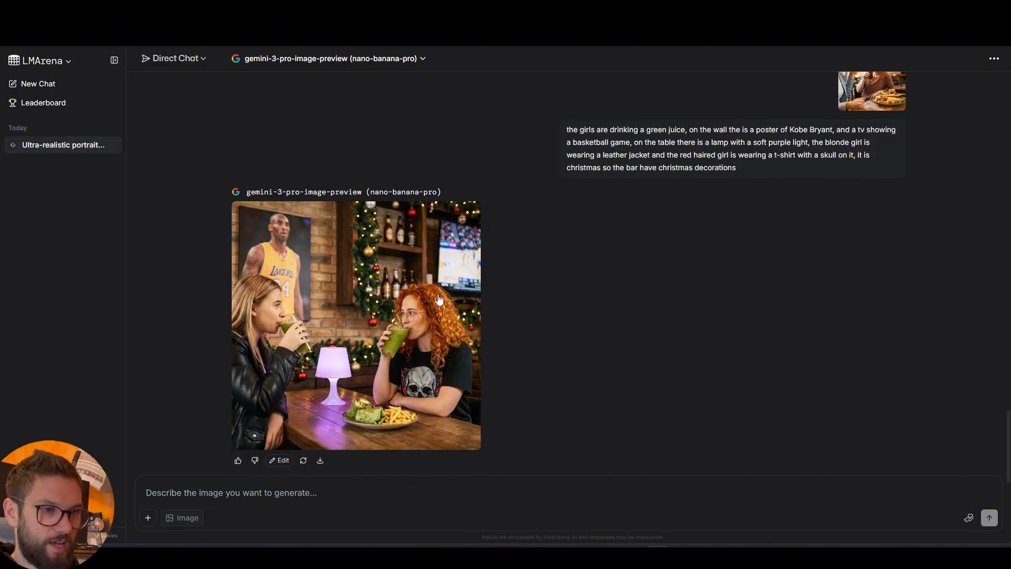
Submit the beach photo for editing with a green dress, distant boat, sunset, sunglasses in her right hand and a drink in her left.
{"action": "left_click", "coordinate": [438, 491]}
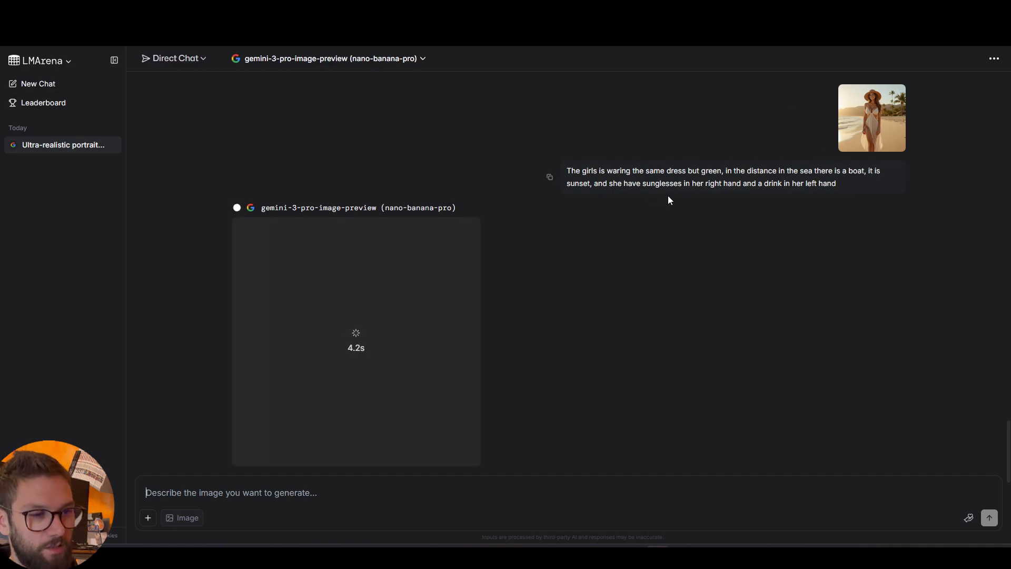
{"action": "left_click", "coordinate": [876, 132]}
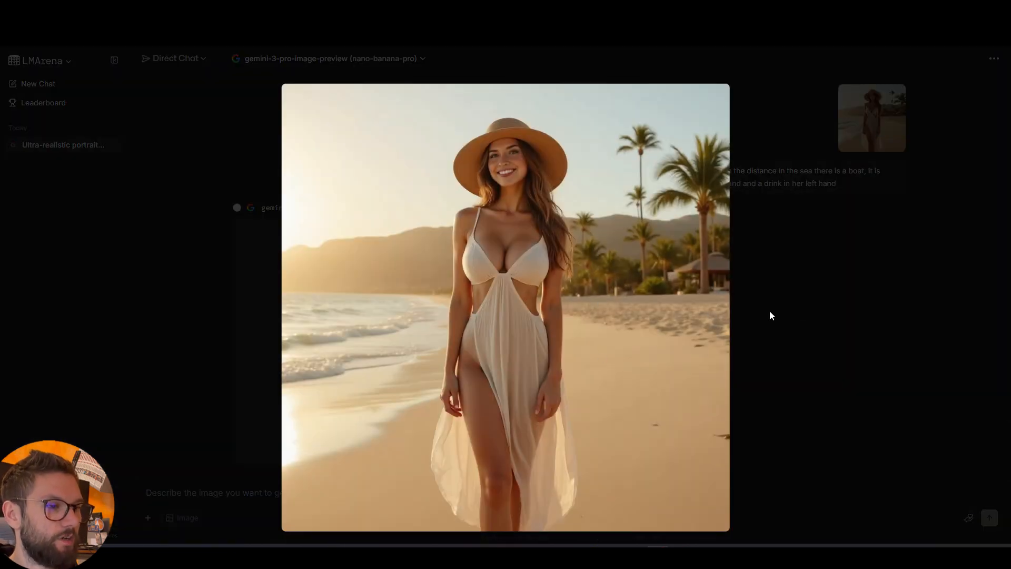
{"action": "left_click", "coordinate": [799, 309]}
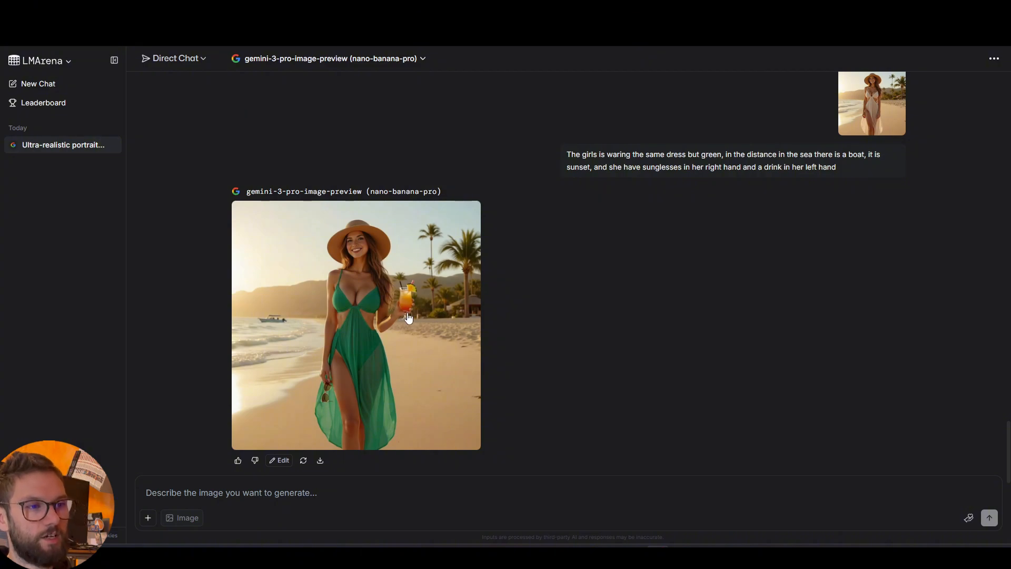
Compare the original beach photo with the full-size edit for the dress colour, boat, sunglasses and drink.
{"action": "left_click", "coordinate": [881, 108]}
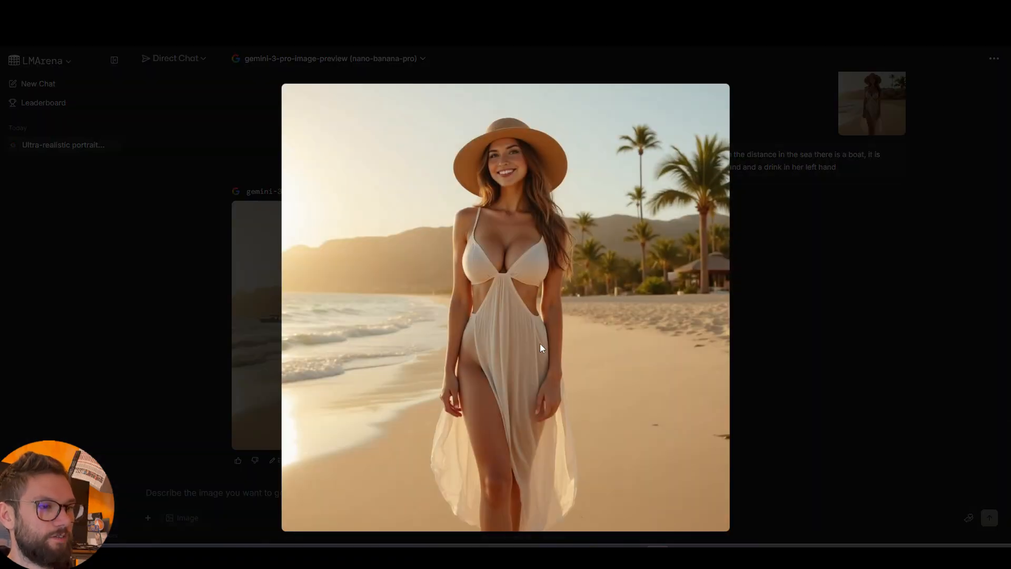
{"action": "key", "text": "Escape"}
{"action": "left_click", "coordinate": [361, 362]}
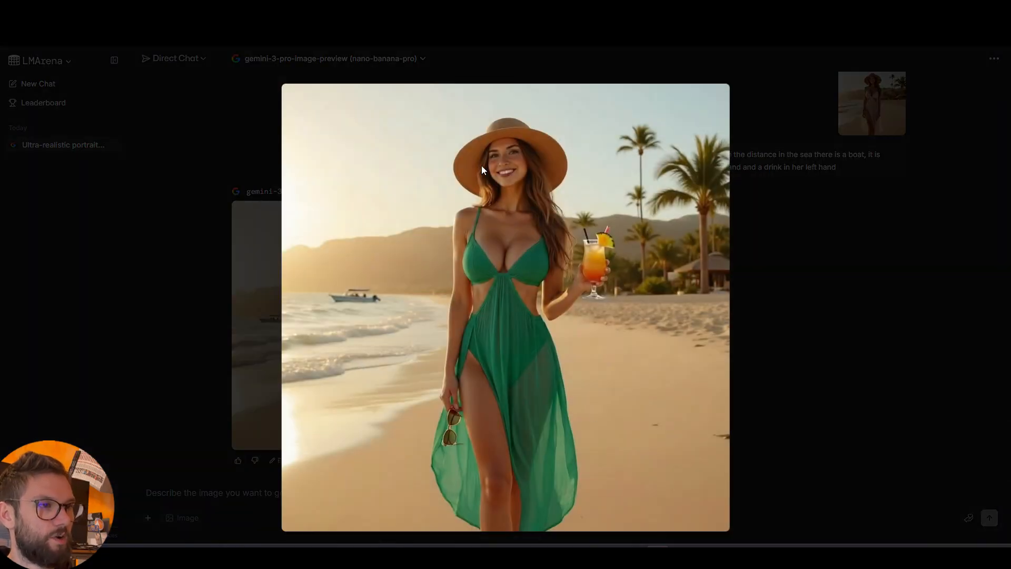
{"action": "left_click", "coordinate": [835, 342]}
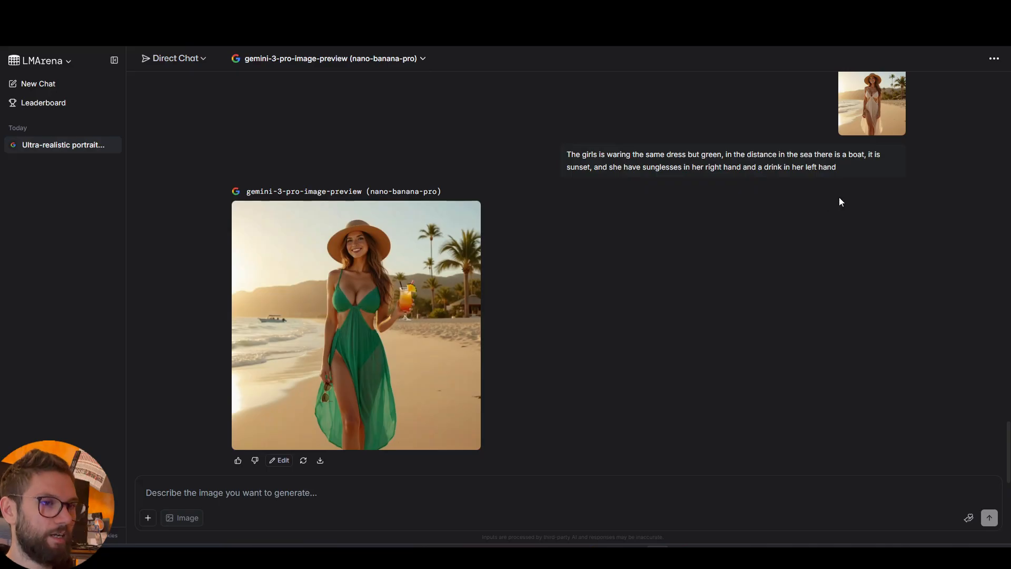
{"action": "left_click", "coordinate": [448, 325]}
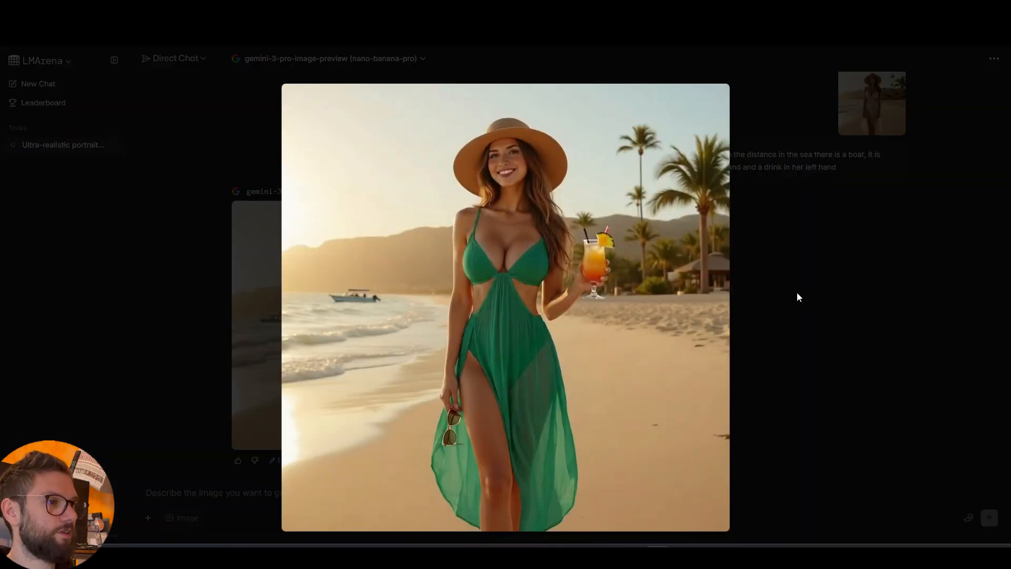
{"action": "left_click", "coordinate": [797, 292]}
Go back to the bar scene and view its reference photo and edited version at full size.
{"action": "scroll", "coordinate": [753, 291], "scroll_direction": "up", "scroll_amount": 10}
{"action": "scroll", "coordinate": [752, 293], "scroll_direction": "up", "scroll_amount": 3}
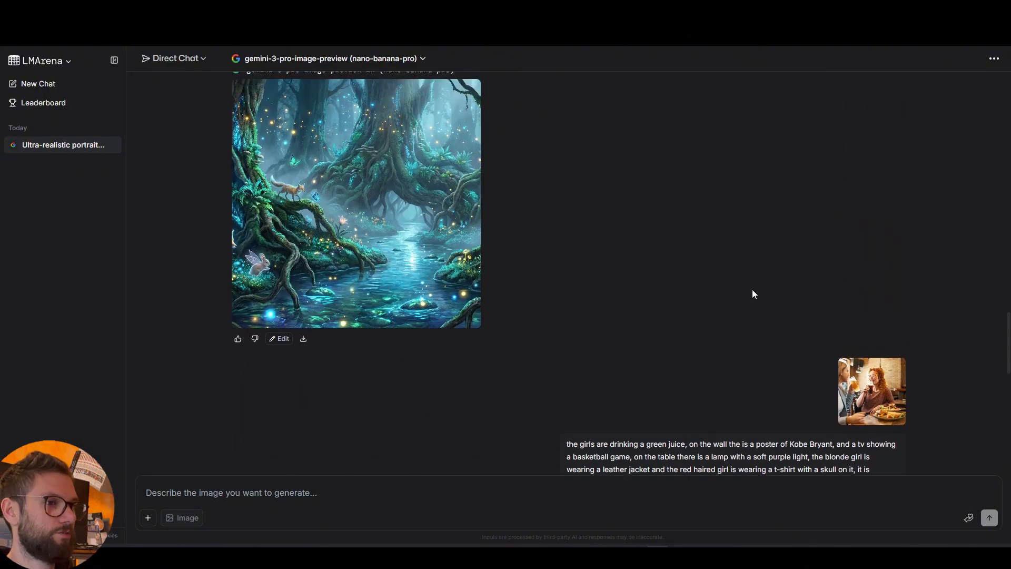
{"action": "scroll", "coordinate": [751, 294], "scroll_direction": "down", "scroll_amount": 6}
{"action": "left_click", "coordinate": [858, 202]}
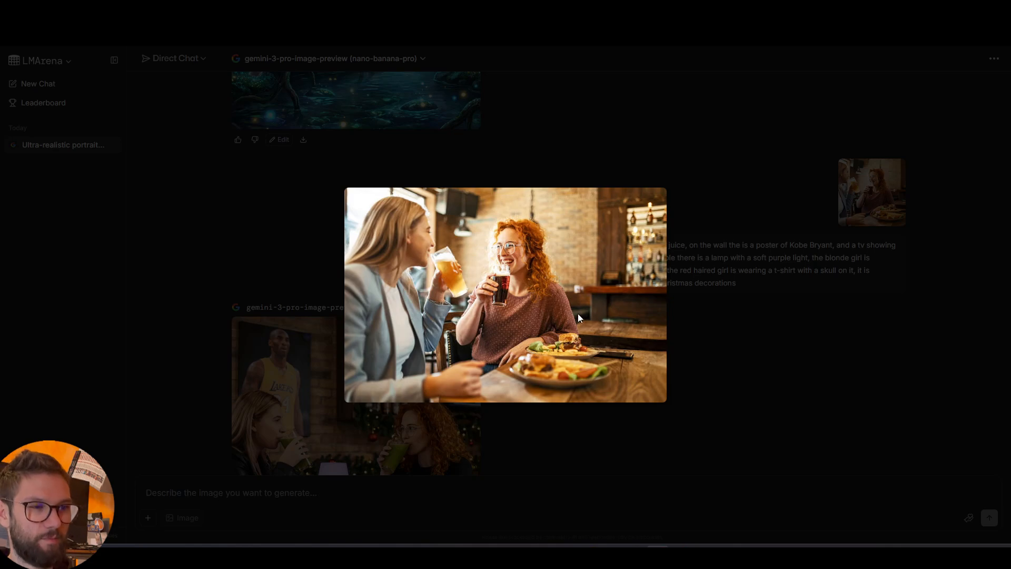
{"action": "left_click", "coordinate": [729, 327]}
{"action": "left_click", "coordinate": [365, 397]}
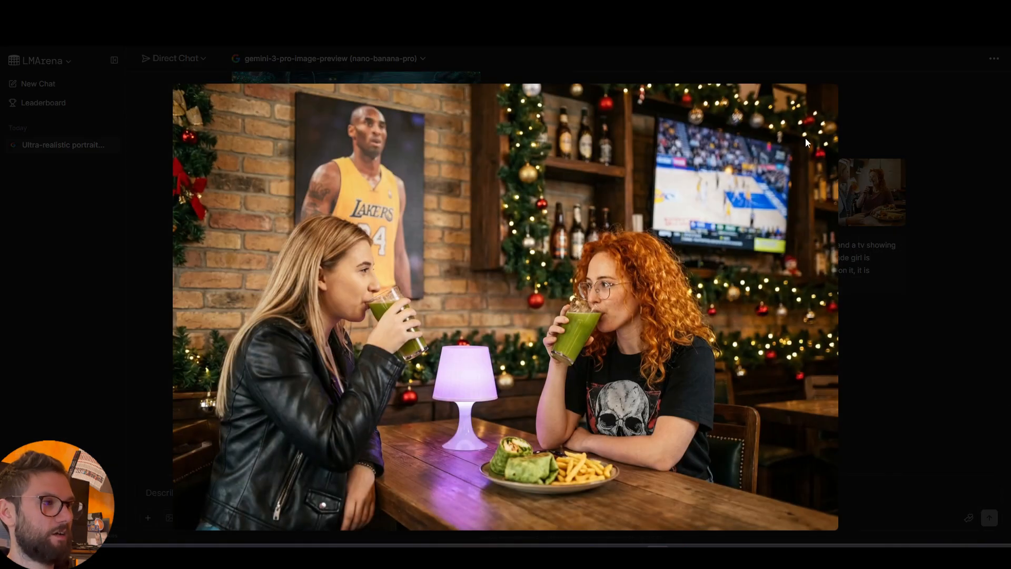
{"action": "left_click", "coordinate": [771, 221]}
Return to the beach scene and view its reference photo and green-dress version at full size.
{"action": "scroll", "coordinate": [756, 257], "scroll_direction": "down", "scroll_amount": 5}
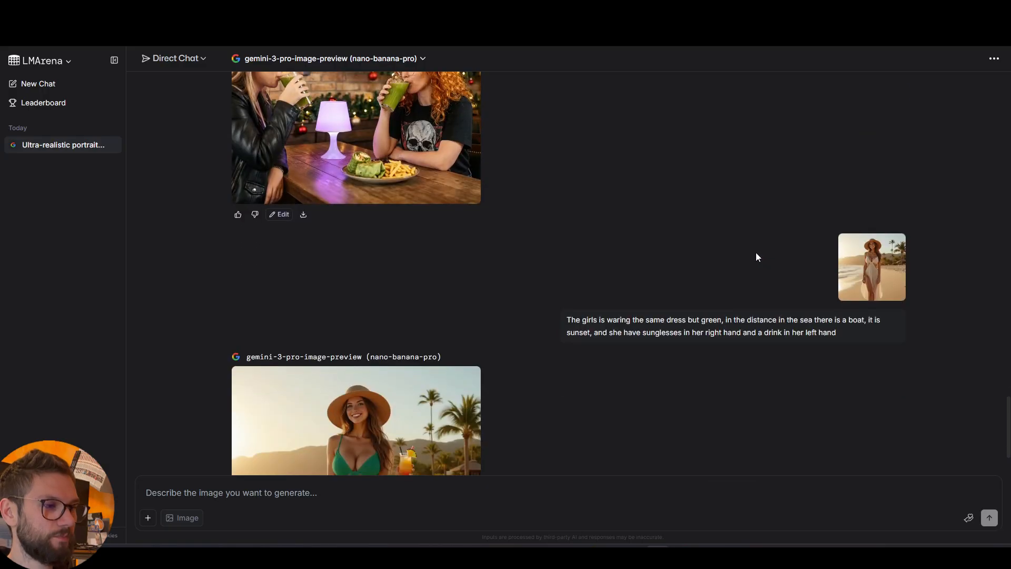
{"action": "left_click", "coordinate": [853, 261]}
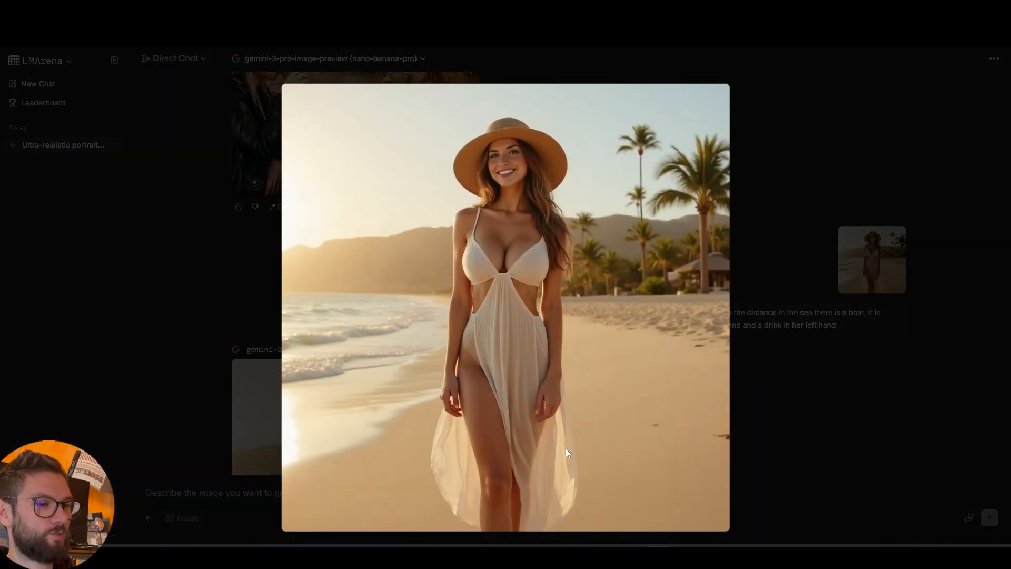
{"action": "left_click", "coordinate": [742, 329]}
{"action": "scroll", "coordinate": [549, 212], "scroll_direction": "down", "scroll_amount": 2}
{"action": "left_click", "coordinate": [370, 356]}
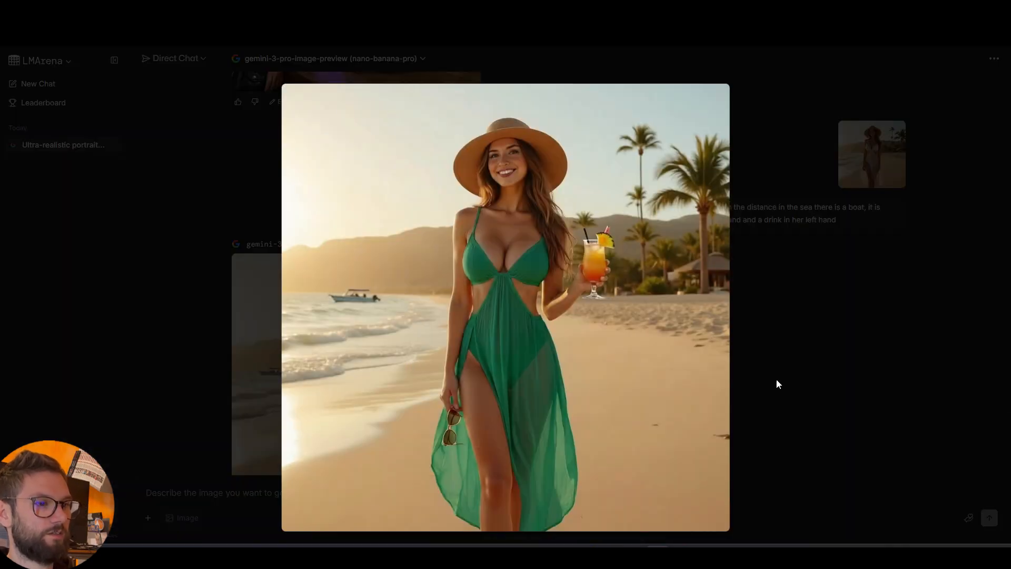
Close the full-size beach edit and look back over the earlier bar and forest images in the chat.
{"action": "left_click", "coordinate": [790, 303]}
{"action": "scroll", "coordinate": [577, 347], "scroll_direction": "down", "scroll_amount": 1}
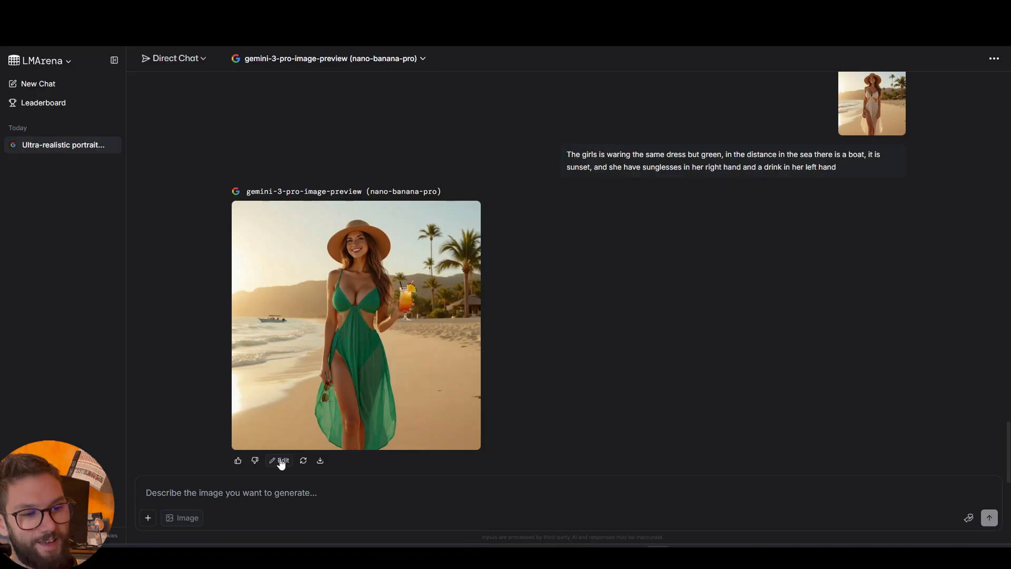
{"action": "scroll", "coordinate": [537, 390], "scroll_direction": "up", "scroll_amount": 20}
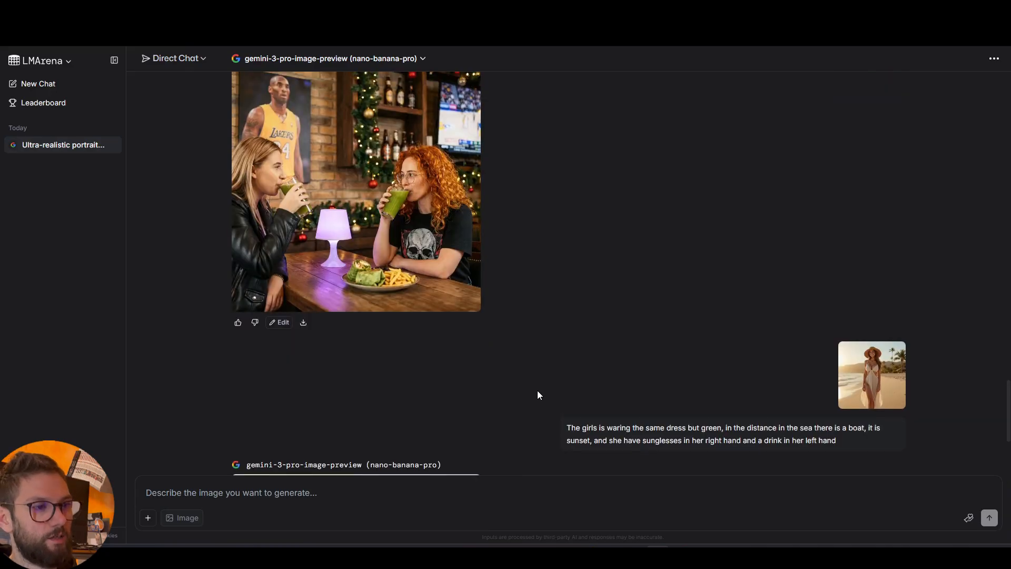
{"action": "scroll", "coordinate": [492, 306], "scroll_direction": "down", "scroll_amount": 7}
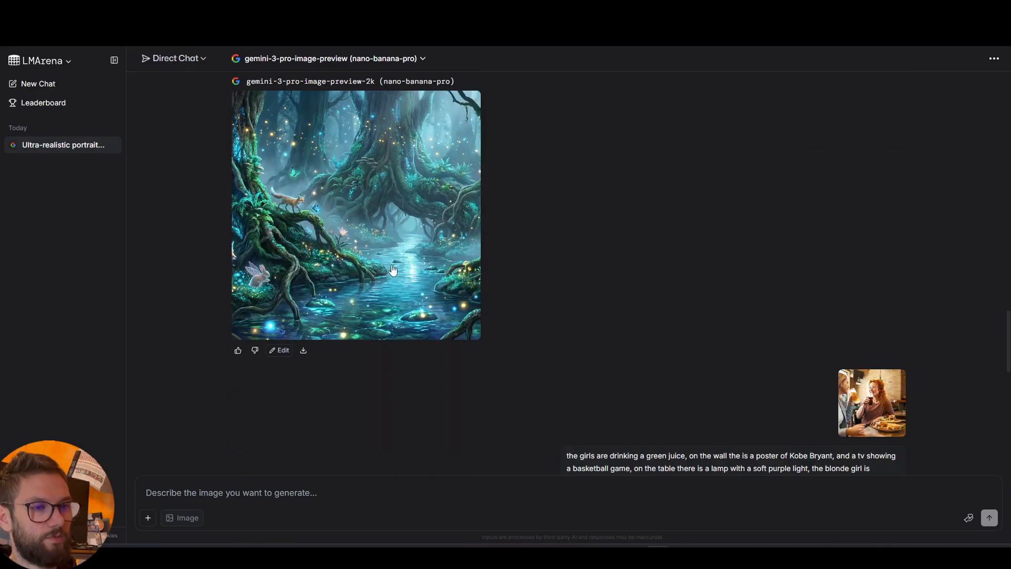
{"action": "scroll", "coordinate": [474, 279], "scroll_direction": "down", "scroll_amount": 12}
{"action": "scroll", "coordinate": [505, 284], "scroll_direction": "down", "scroll_amount": 1}
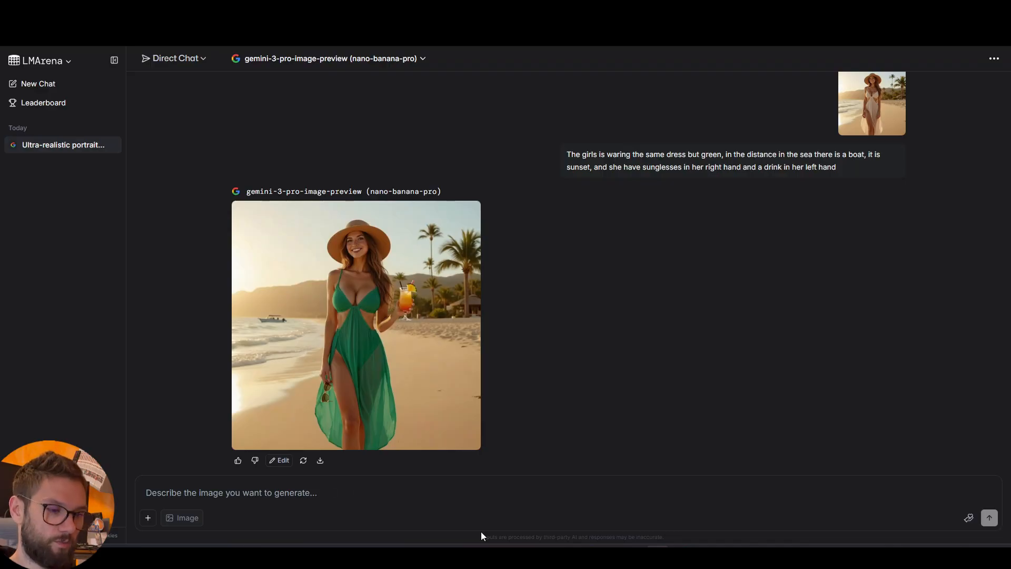
Submit the St. Patrick's bar photo for editing with Halloween decorations instead and a hole in the wall replacing the Hulk poster.
{"action": "key", "text": "ctrl+v"}
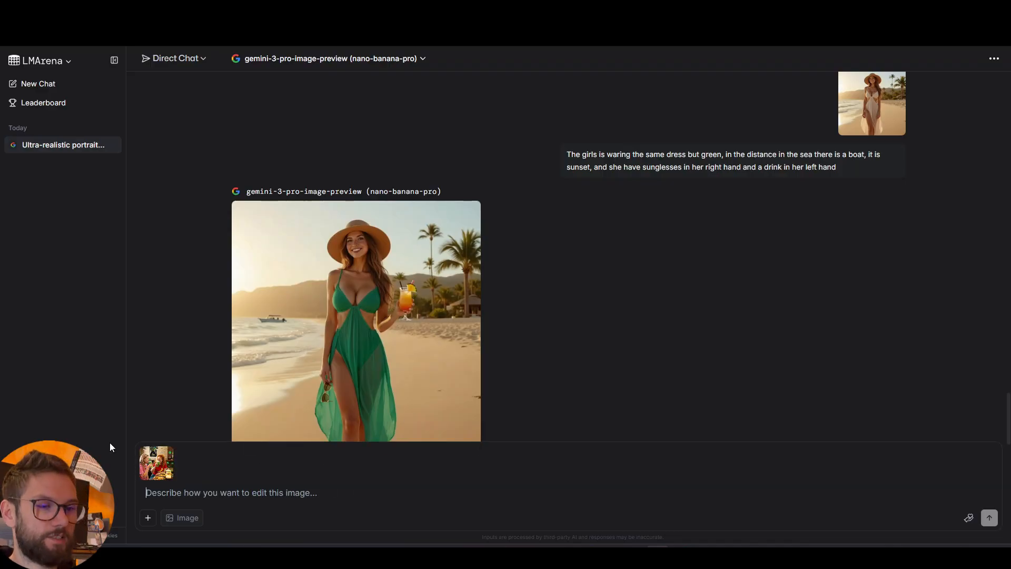
{"action": "scroll", "coordinate": [576, 340], "scroll_direction": "up", "scroll_amount": 7}
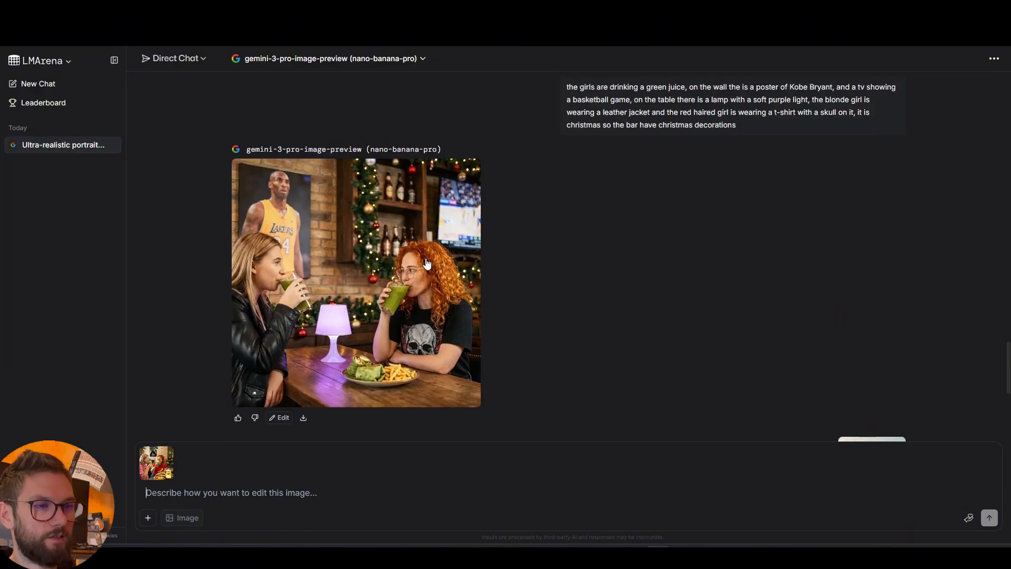
{"action": "scroll", "coordinate": [445, 248], "scroll_direction": "down", "scroll_amount": 6}
{"action": "scroll", "coordinate": [449, 243], "scroll_direction": "down", "scroll_amount": 2}
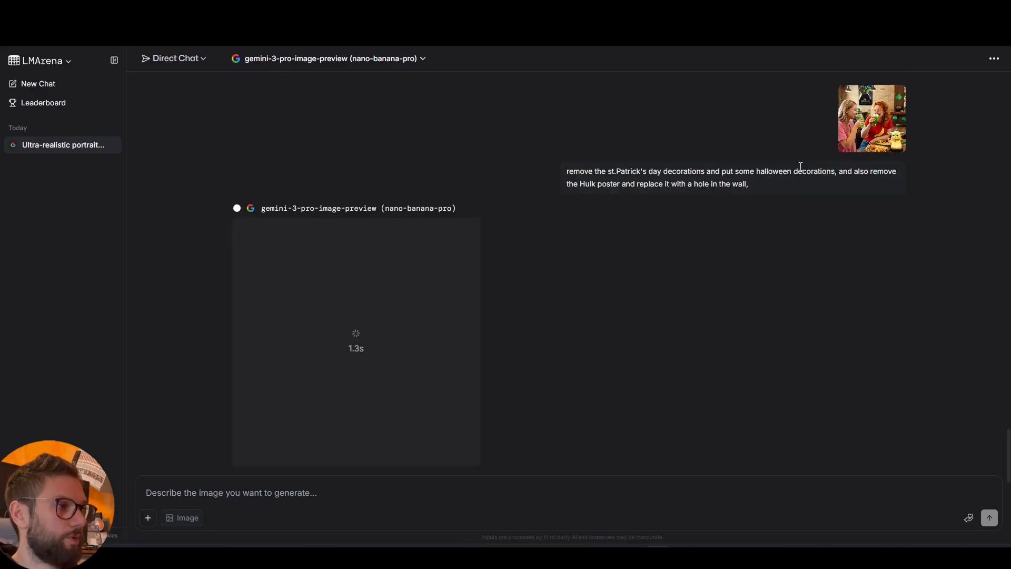
Compare the original St. Patrick's bar photo with its full-size Halloween edit for the decorations and the hole in the wall.
{"action": "left_click", "coordinate": [855, 132]}
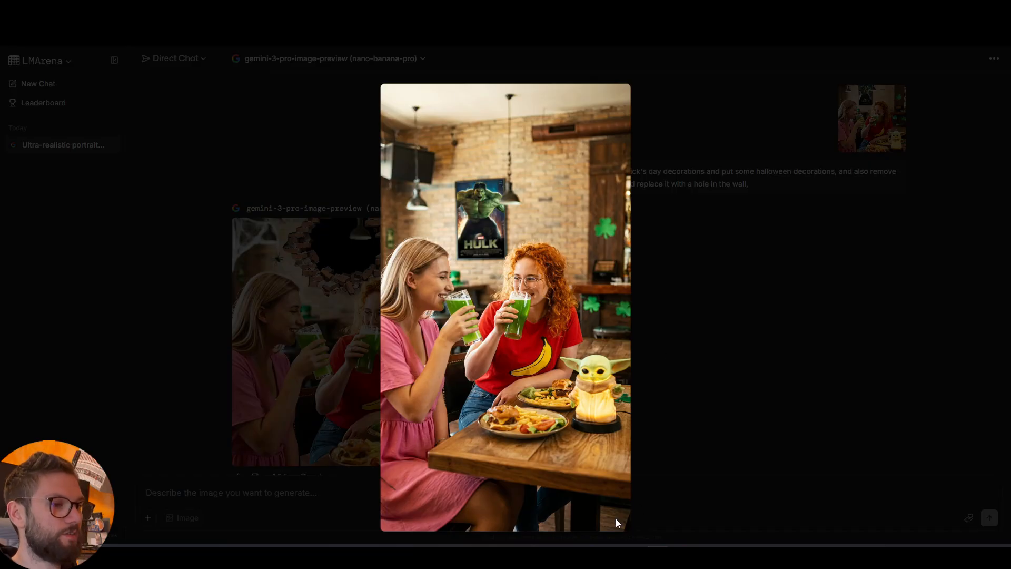
{"action": "left_click", "coordinate": [791, 264]}
{"action": "left_click", "coordinate": [371, 330]}
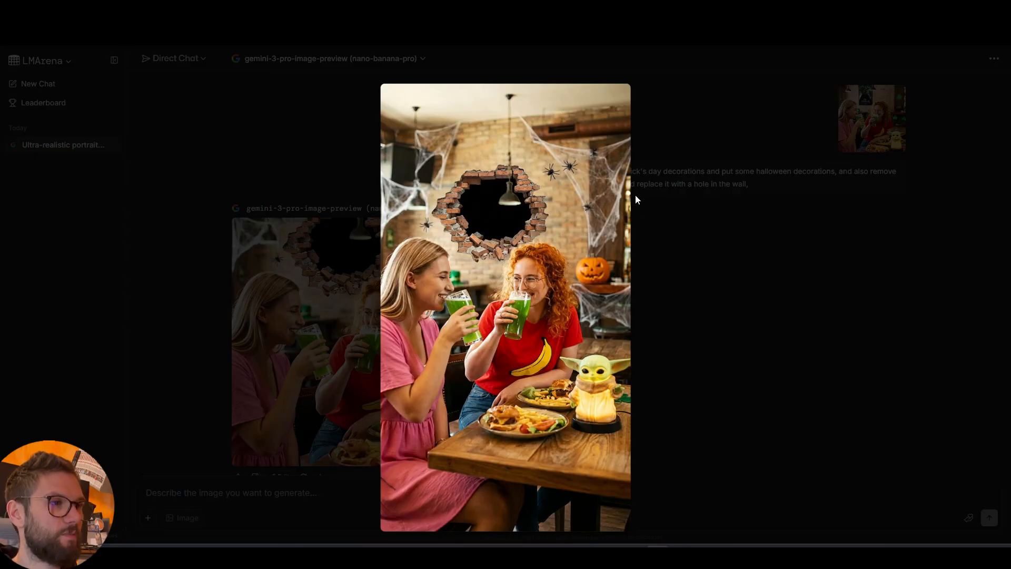
{"action": "left_click", "coordinate": [711, 258]}
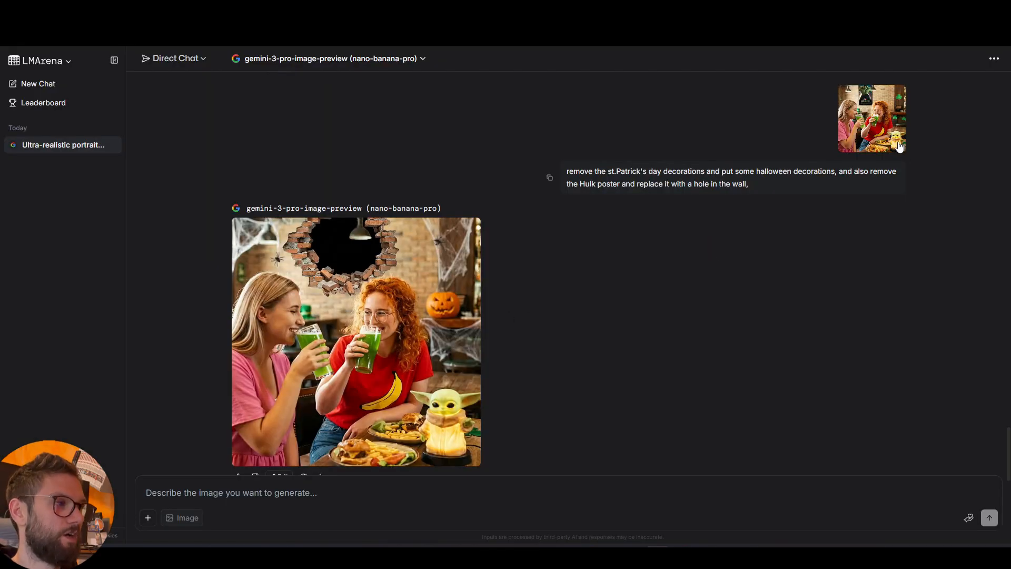
{"action": "scroll", "coordinate": [473, 267], "scroll_direction": "down", "scroll_amount": 1}
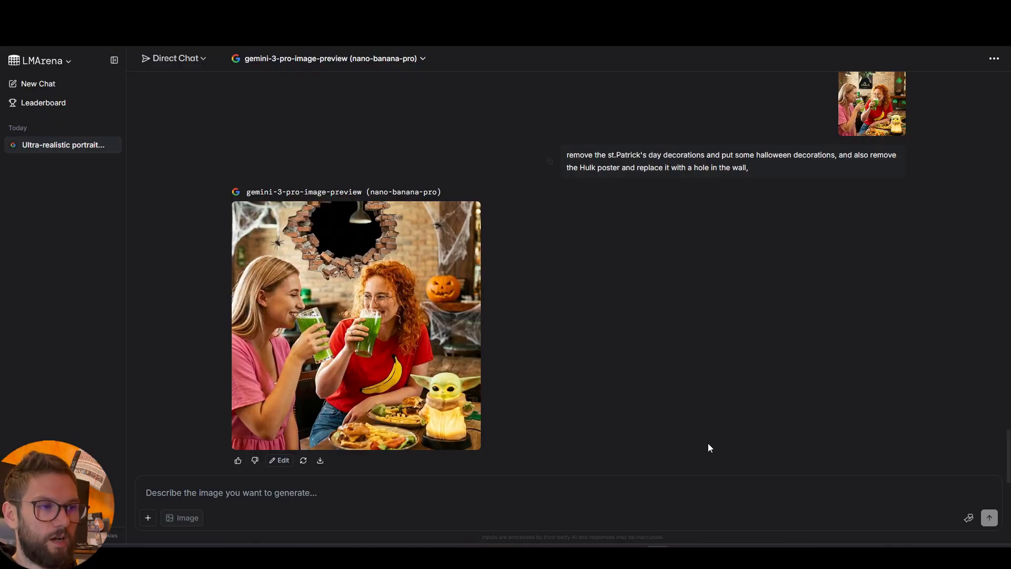
{"action": "left_click", "coordinate": [452, 319]}
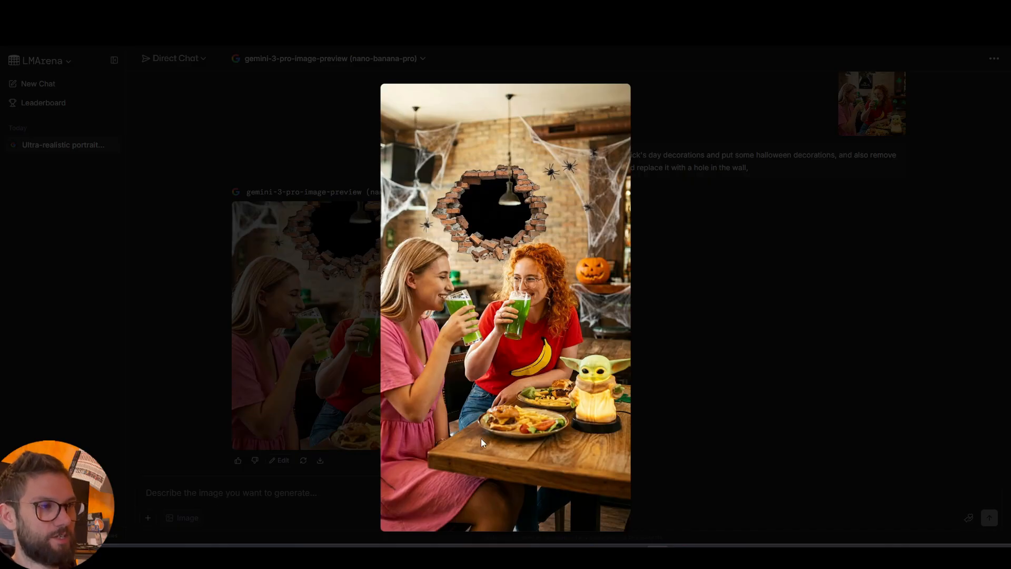
{"action": "left_click", "coordinate": [697, 278]}
Revisit the beach scene's green-dress edit and reference photo at full size, then return to the Halloween edit.
{"action": "scroll", "coordinate": [645, 271], "scroll_direction": "up", "scroll_amount": 4}
{"action": "scroll", "coordinate": [643, 272], "scroll_direction": "up", "scroll_amount": 6}
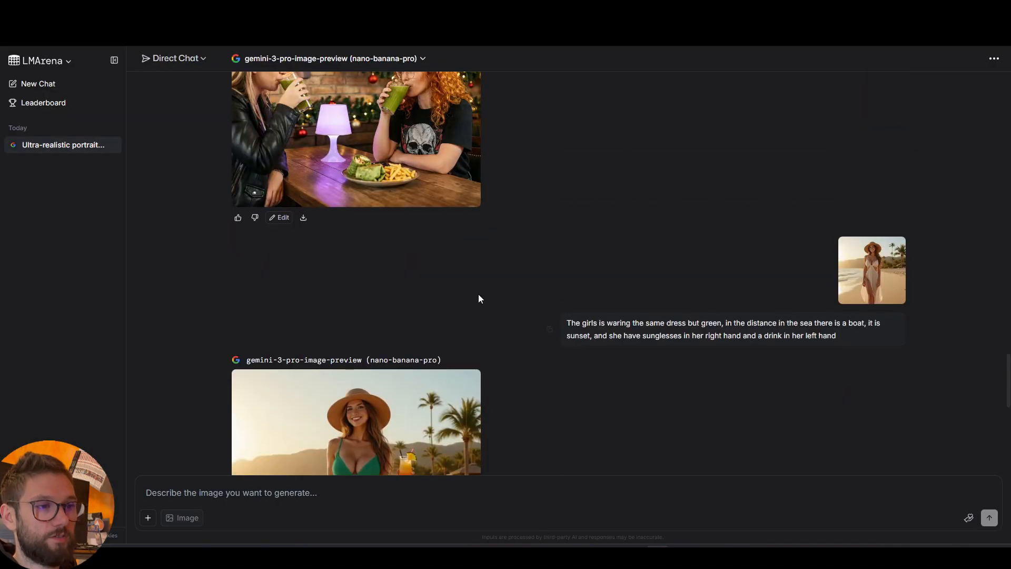
{"action": "scroll", "coordinate": [478, 295], "scroll_direction": "down", "scroll_amount": 3}
{"action": "left_click", "coordinate": [376, 325]}
{"action": "left_click", "coordinate": [825, 325]}
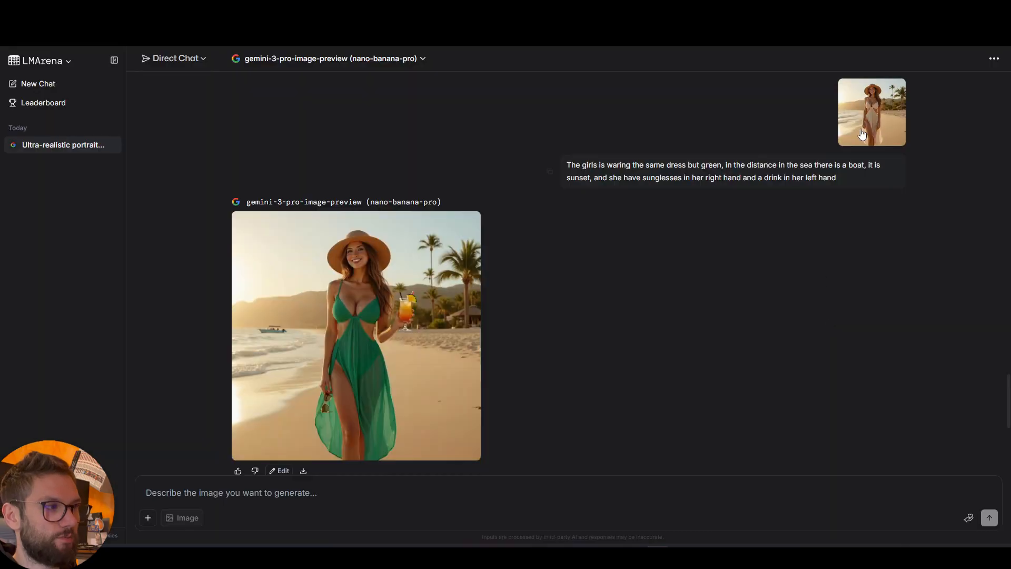
{"action": "left_click", "coordinate": [867, 93]}
{"action": "left_click", "coordinate": [797, 351]}
{"action": "scroll", "coordinate": [627, 250], "scroll_direction": "down", "scroll_amount": 8}
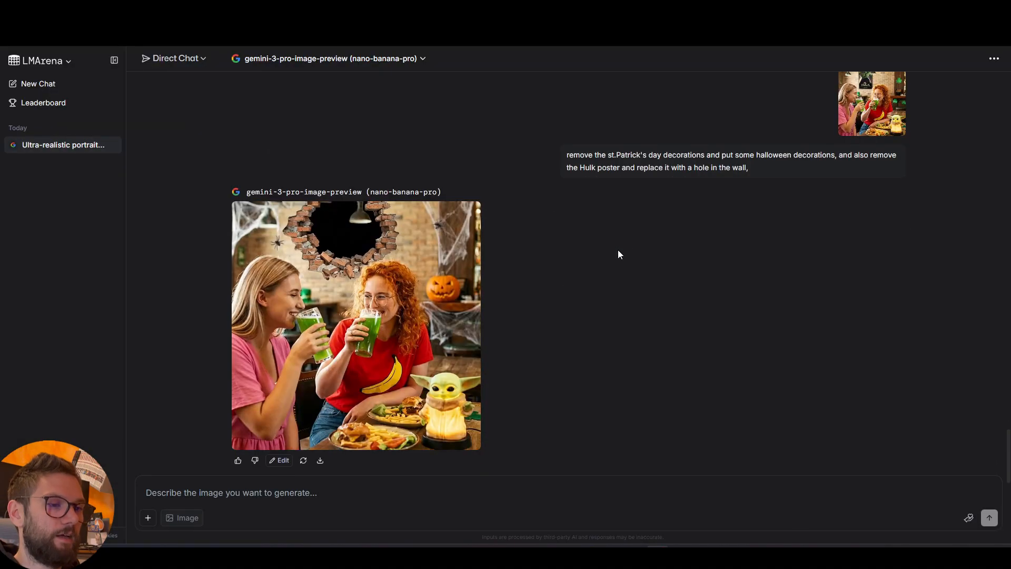
Copy the earlier ultra-realistic portrait prompt of a 28-year-old woman in a leather jacket into the new message.
{"action": "scroll", "coordinate": [610, 259], "scroll_direction": "up", "scroll_amount": 16}
{"action": "scroll", "coordinate": [610, 271], "scroll_direction": "up", "scroll_amount": 20}
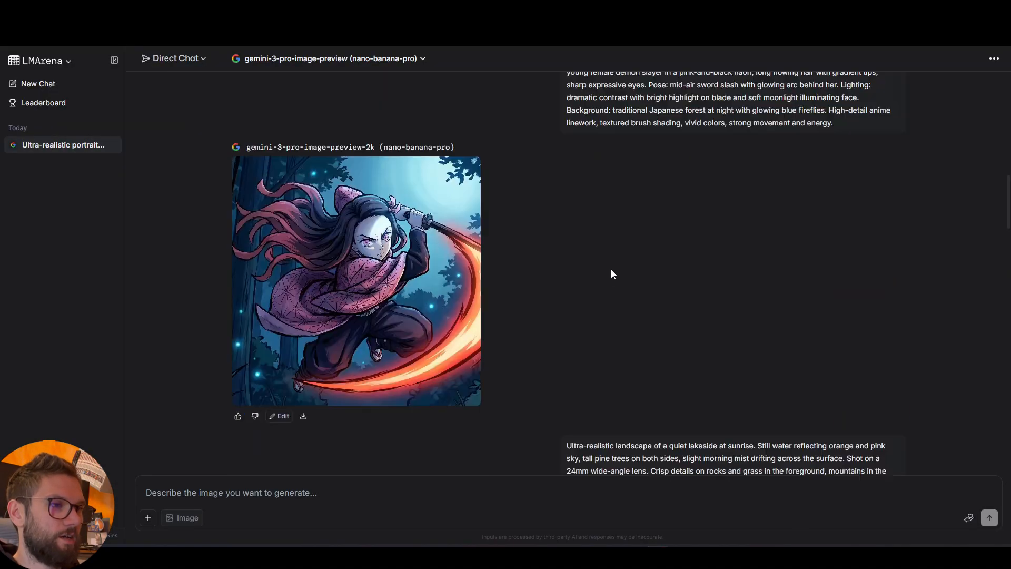
{"action": "scroll", "coordinate": [610, 267], "scroll_direction": "up", "scroll_amount": 2}
{"action": "left_click_drag", "start_coordinate": [662, 152], "coordinate": [563, 98]}
{"action": "key", "text": "ctrl+c"}
{"action": "scroll", "coordinate": [586, 255], "scroll_direction": "down", "scroll_amount": 20}
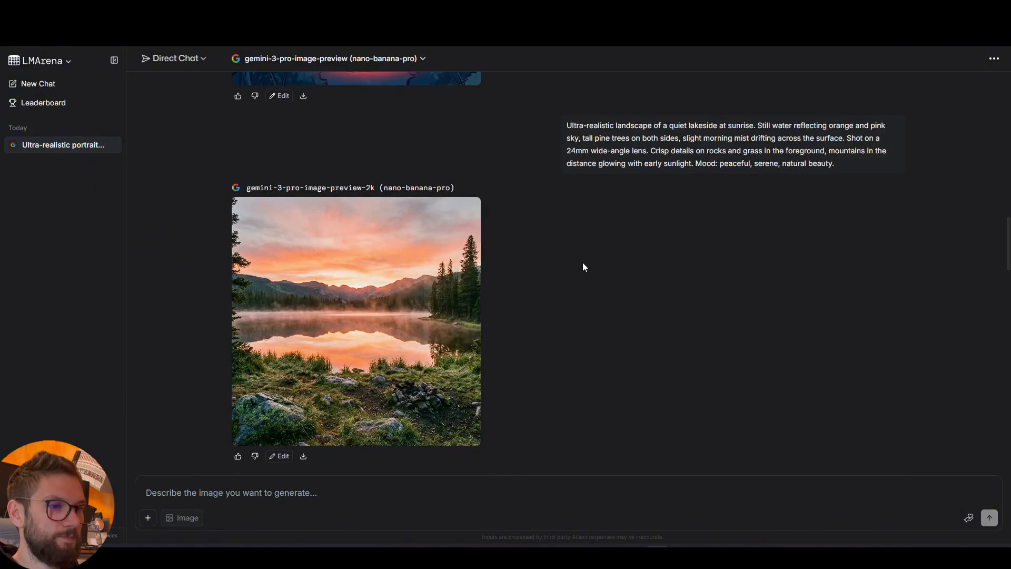
{"action": "left_click", "coordinate": [350, 488]}
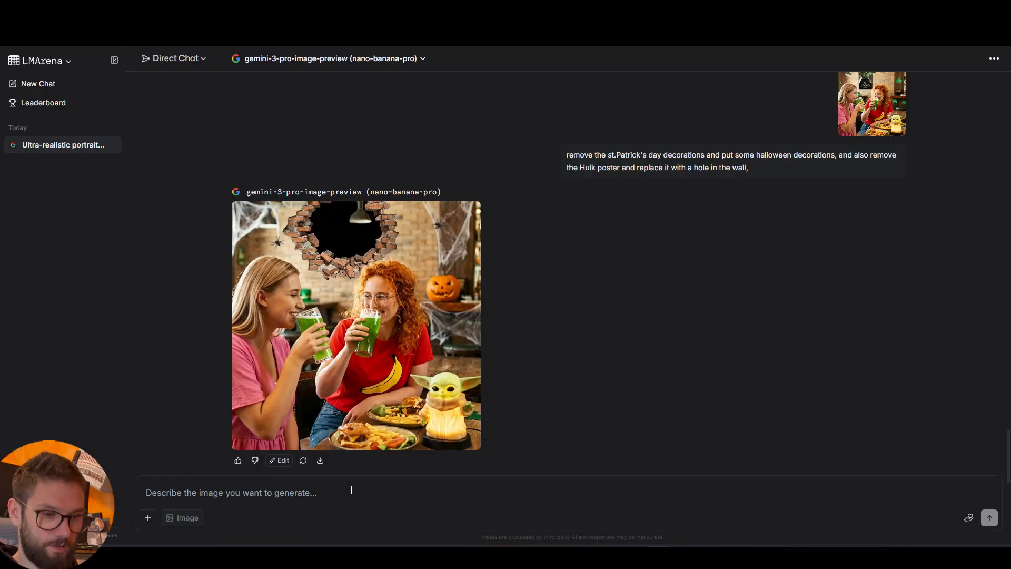
{"action": "key", "text": "ctrl+v"}
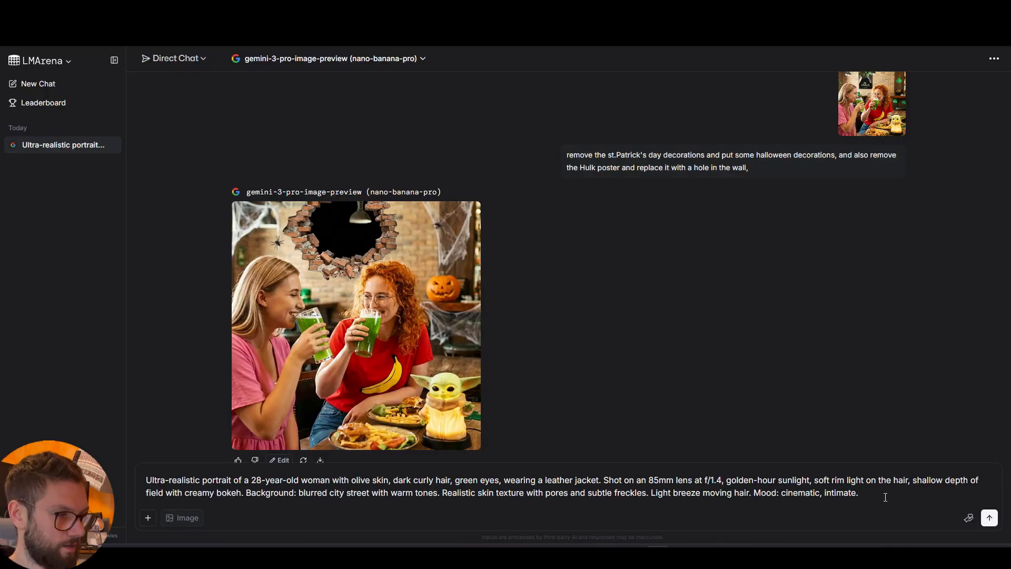
Add "9:16 size image" to the end of the portrait prompt, submit it and highlight that size request.
{"action": "type", "text": "9"}
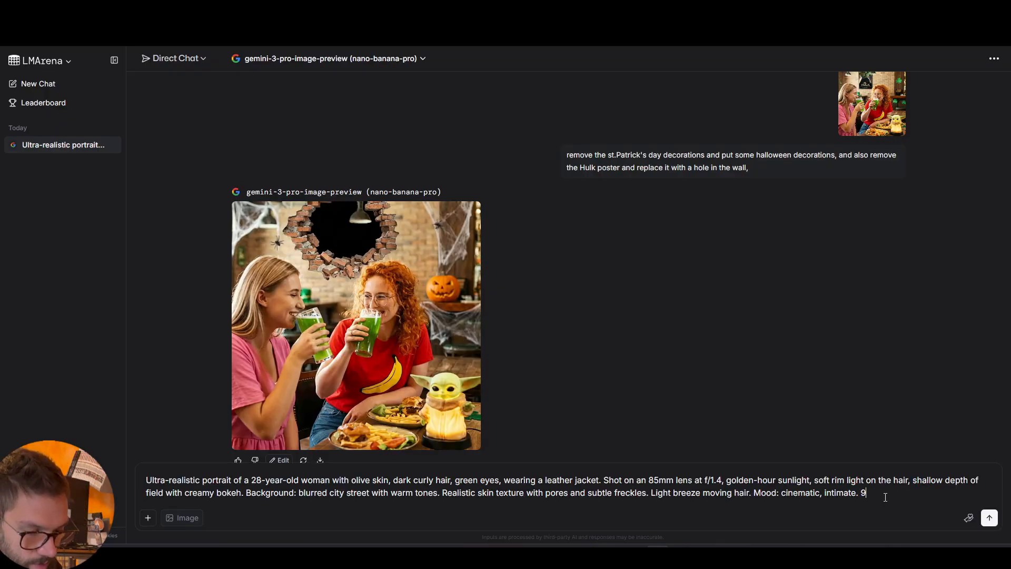
{"action": "type", "text": ":16 si"}
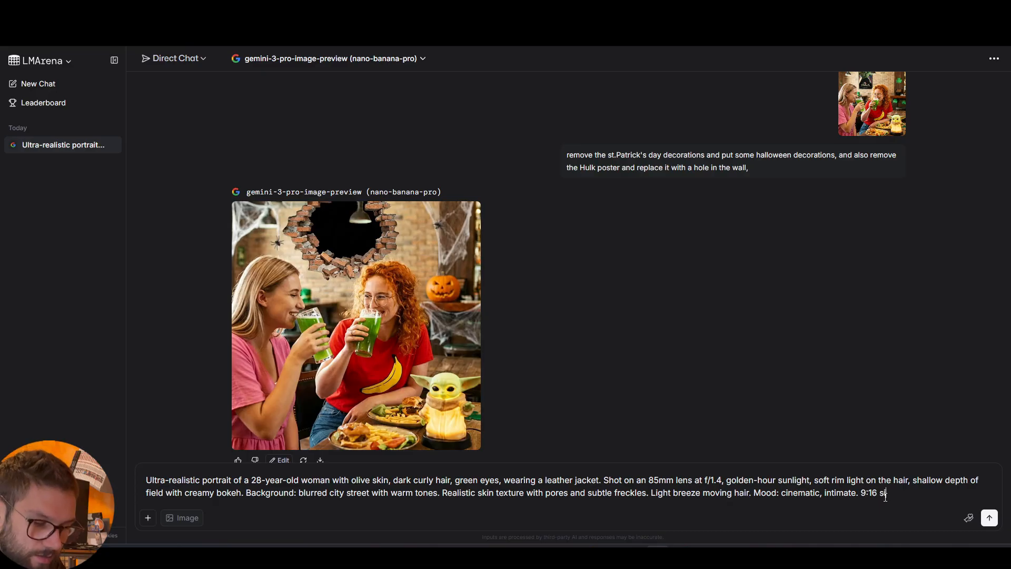
{"action": "type", "text": "ze iamge"}
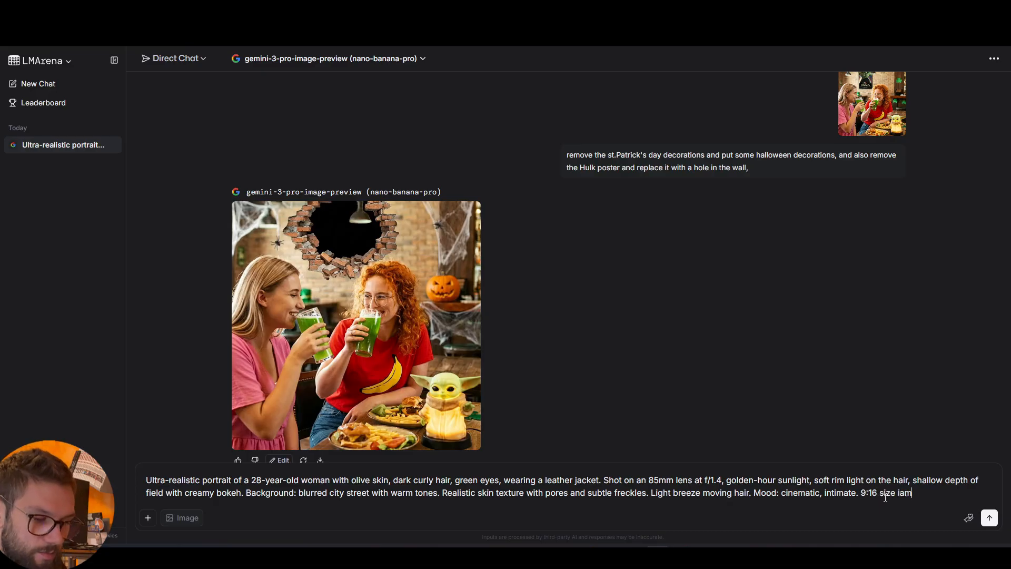
{"action": "key", "text": "BackSpace"}
{"action": "key", "text": "BackSpace"}
{"action": "key", "text": "BackSpace"}
{"action": "key", "text": "BackSpace"}
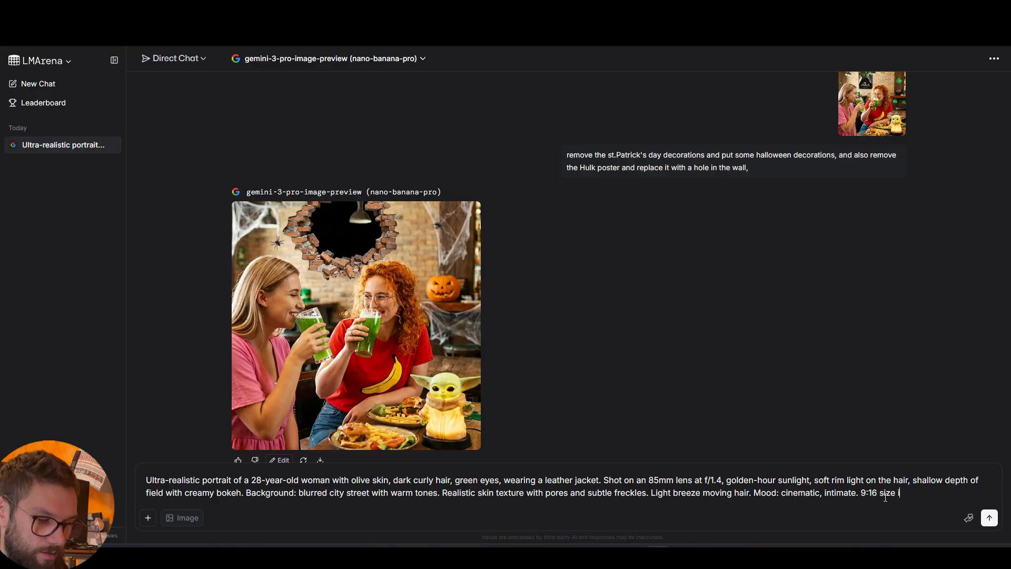
{"action": "type", "text": "mage"}
{"action": "key", "text": "Return"}
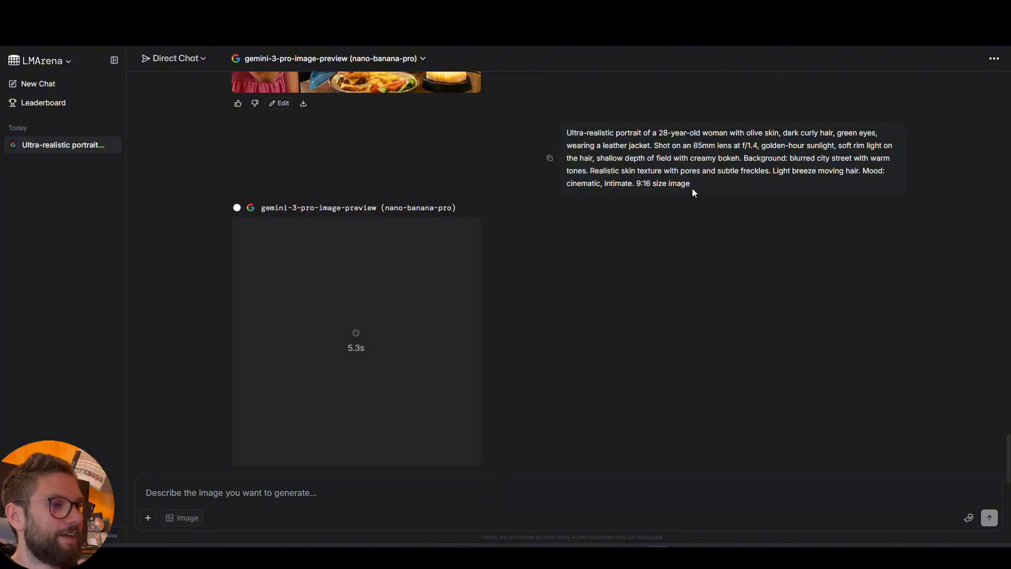
{"action": "left_click_drag", "start_coordinate": [692, 188], "coordinate": [635, 186]}
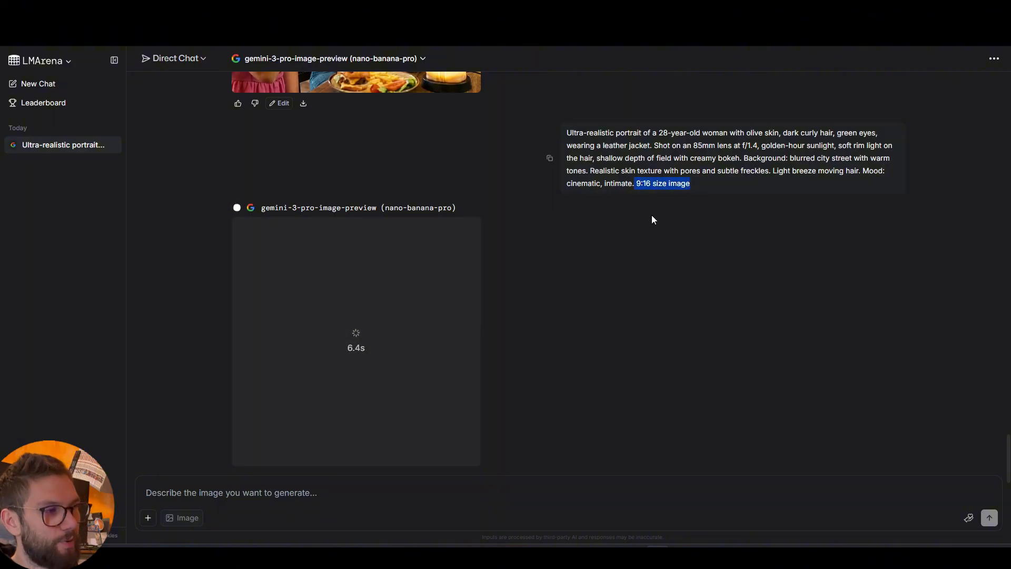
{"action": "left_click", "coordinate": [638, 183]}
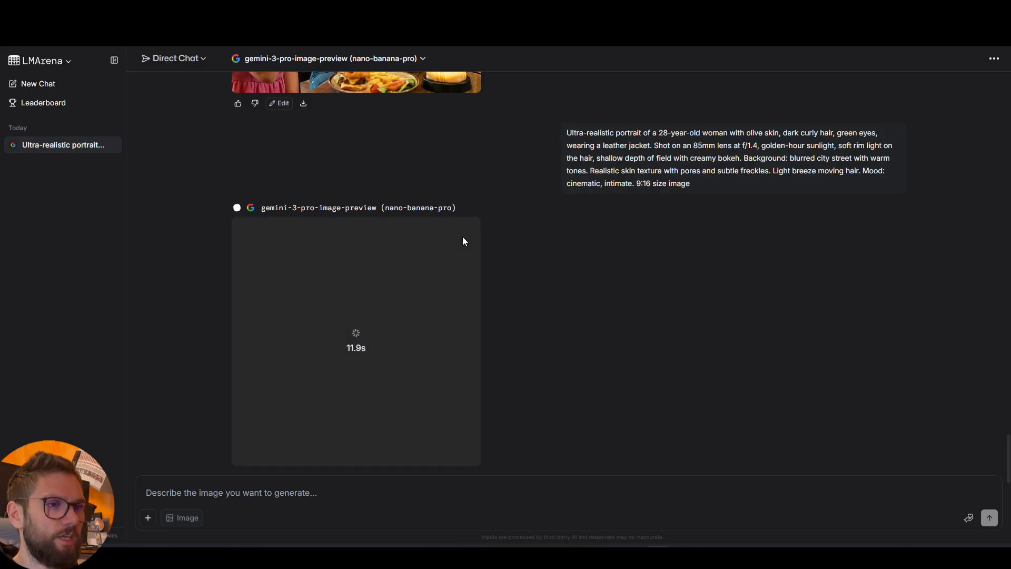
Review the Halloween bar edit again, including at full size, while the portrait generates.
{"action": "scroll", "coordinate": [539, 223], "scroll_direction": "up", "scroll_amount": 7}
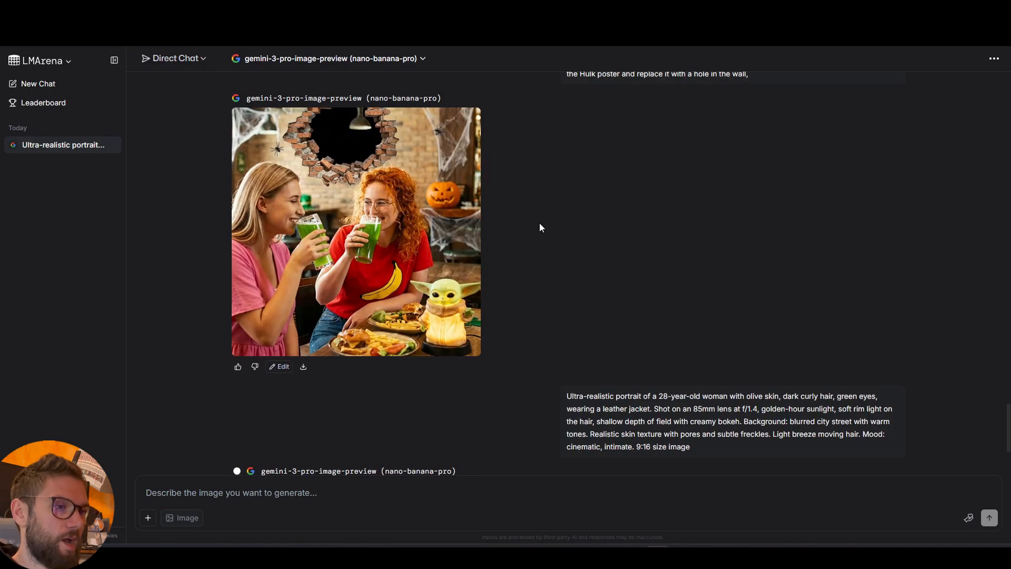
{"action": "scroll", "coordinate": [525, 244], "scroll_direction": "down", "scroll_amount": 1}
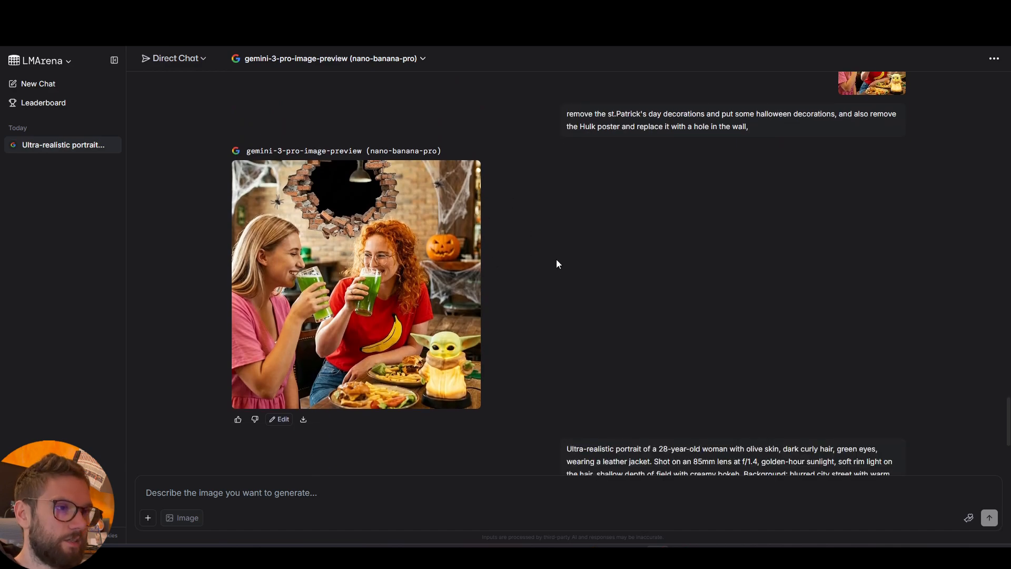
{"action": "scroll", "coordinate": [558, 263], "scroll_direction": "up", "scroll_amount": 1}
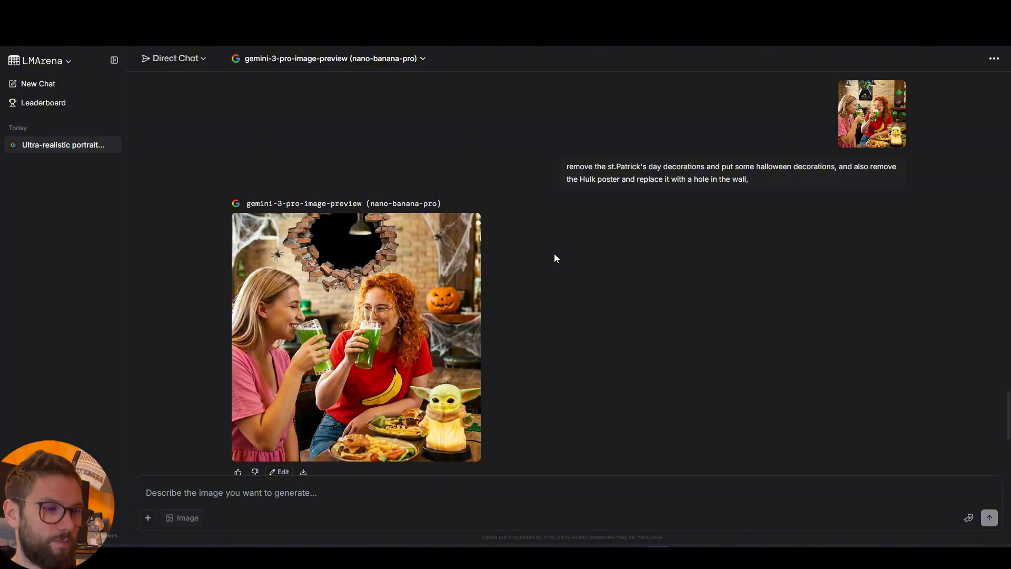
{"action": "scroll", "coordinate": [414, 270], "scroll_direction": "down", "scroll_amount": 1}
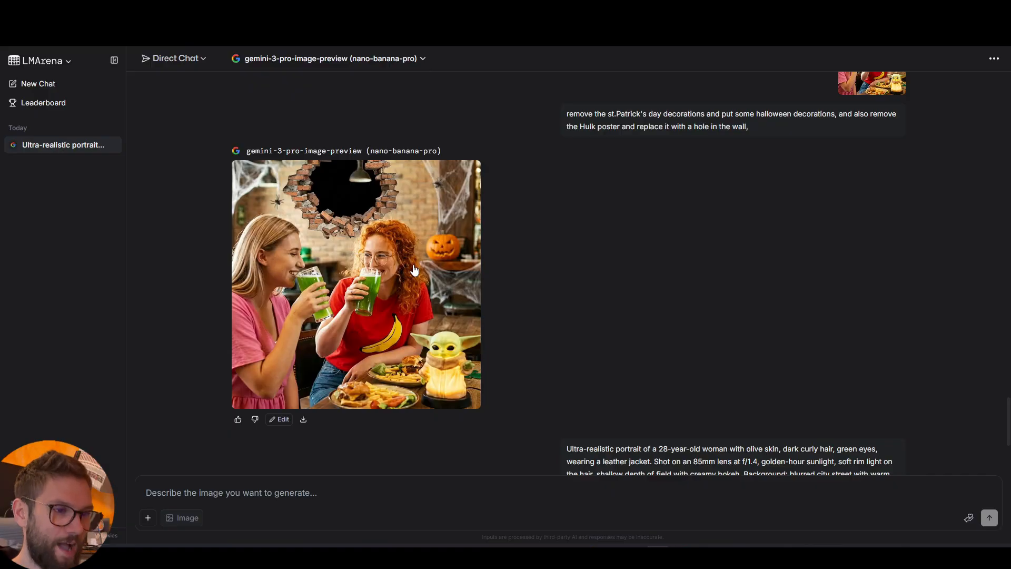
{"action": "left_click", "coordinate": [428, 257]}
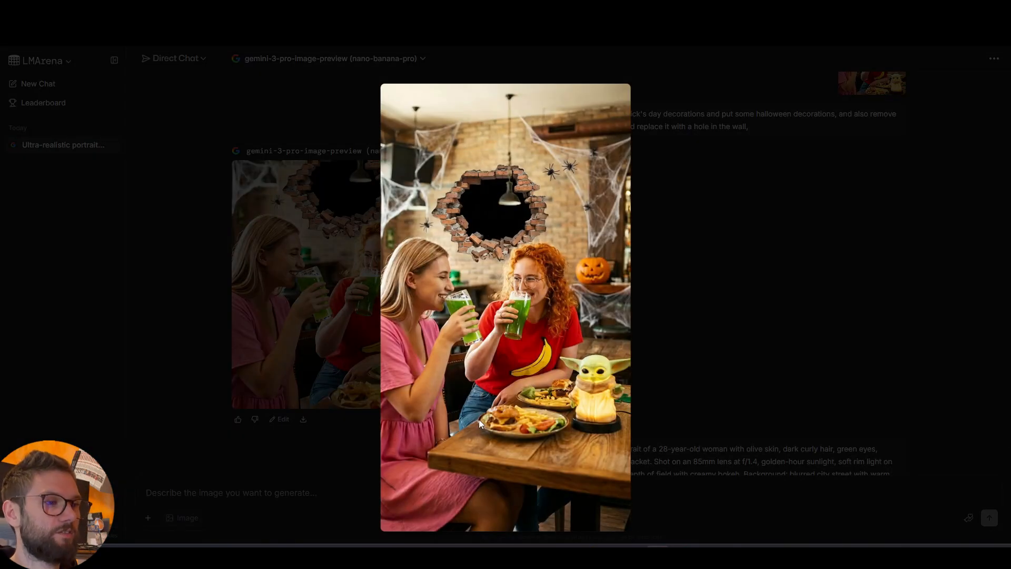
{"action": "left_click", "coordinate": [713, 294]}
{"action": "scroll", "coordinate": [632, 400], "scroll_direction": "down", "scroll_amount": 1}
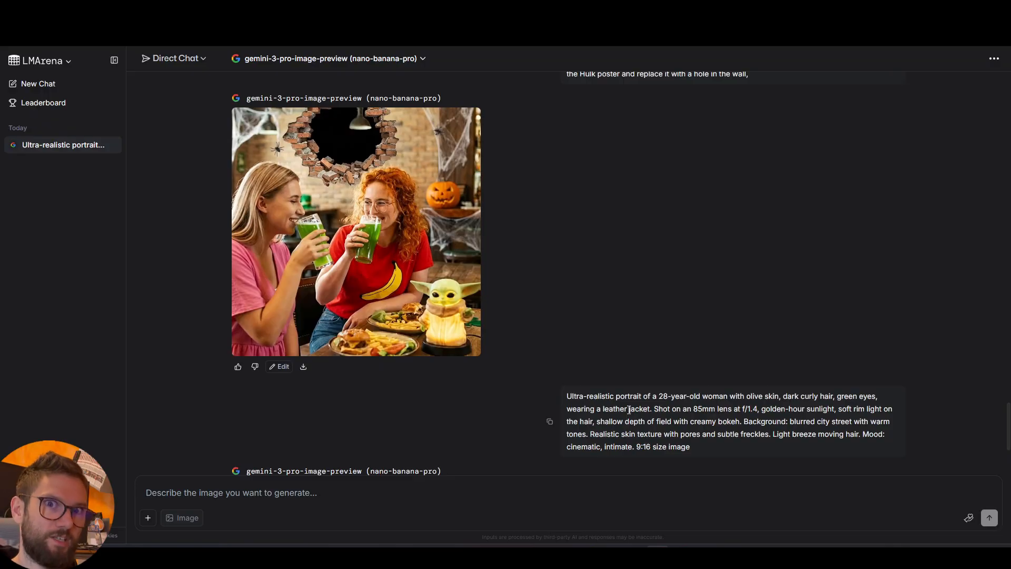
View the new leather-jacket portrait at full size and highlight the 9:16 size request in its prompt.
{"action": "scroll", "coordinate": [628, 409], "scroll_direction": "down", "scroll_amount": 5}
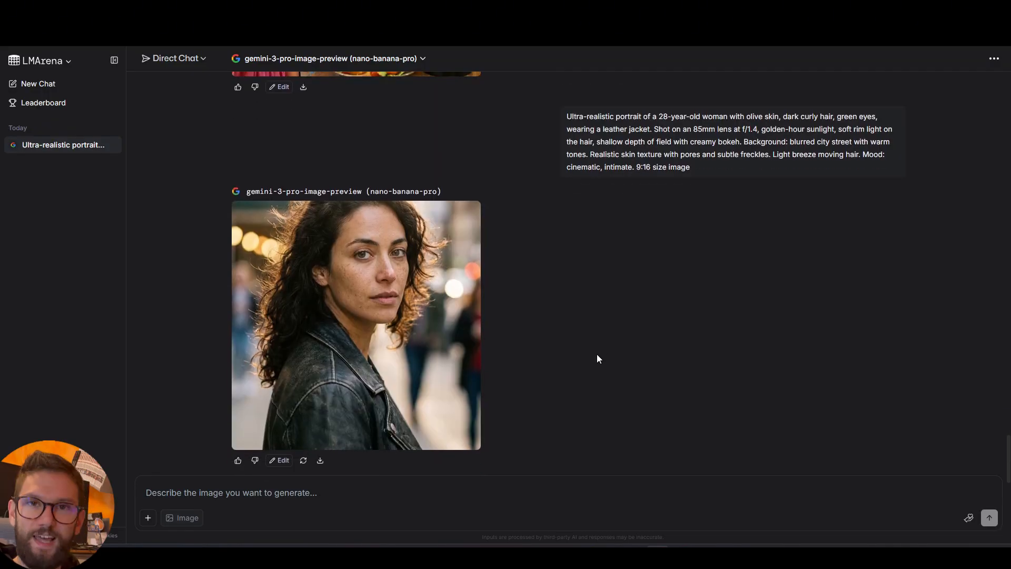
{"action": "left_click", "coordinate": [475, 343]}
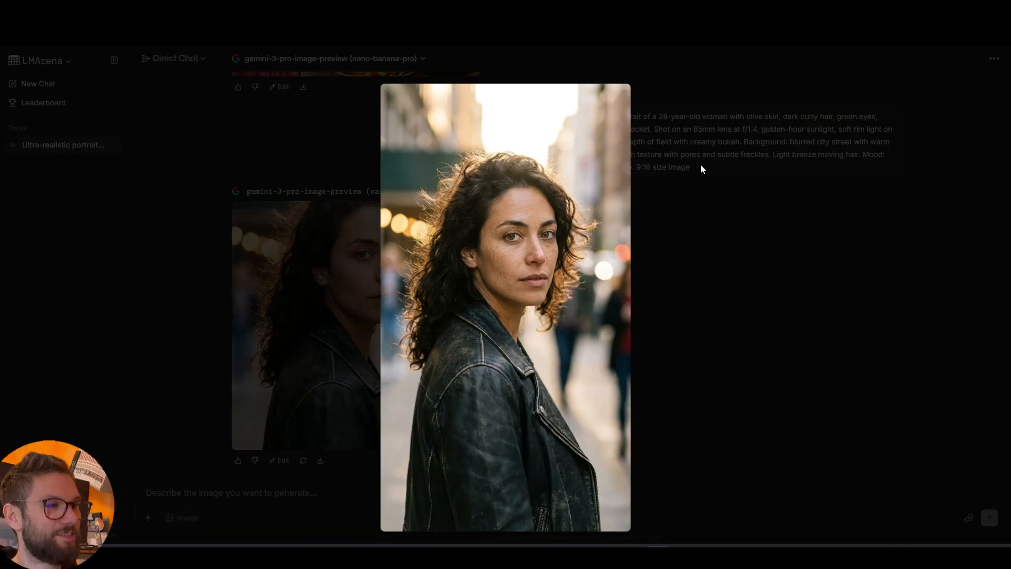
{"action": "left_click", "coordinate": [630, 267]}
{"action": "left_click_drag", "start_coordinate": [699, 175], "coordinate": [636, 167]}
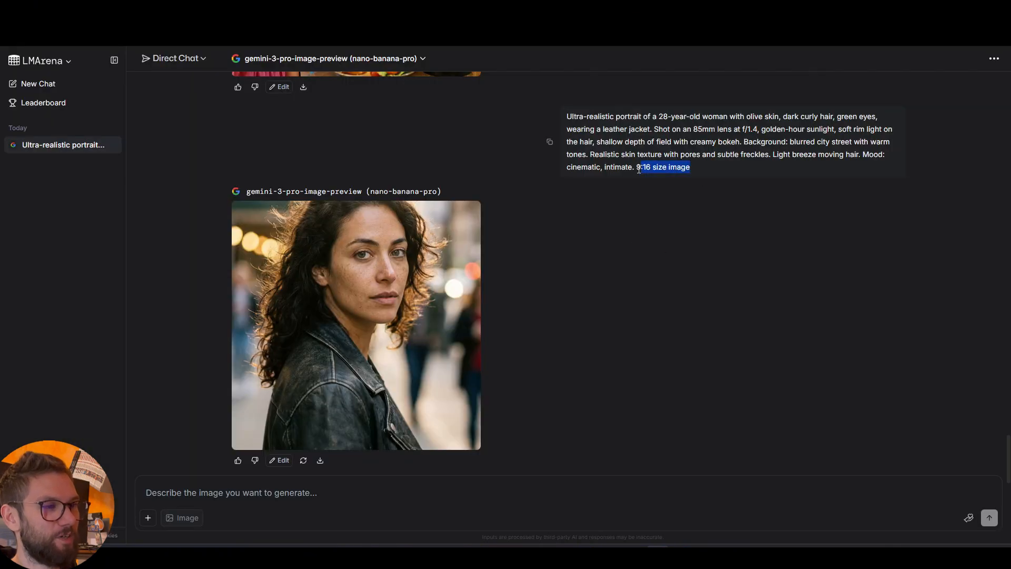
Reopen the leather-jacket portrait at full size and reselect the 9:16 size request at the end of its prompt.
{"action": "left_click", "coordinate": [448, 264]}
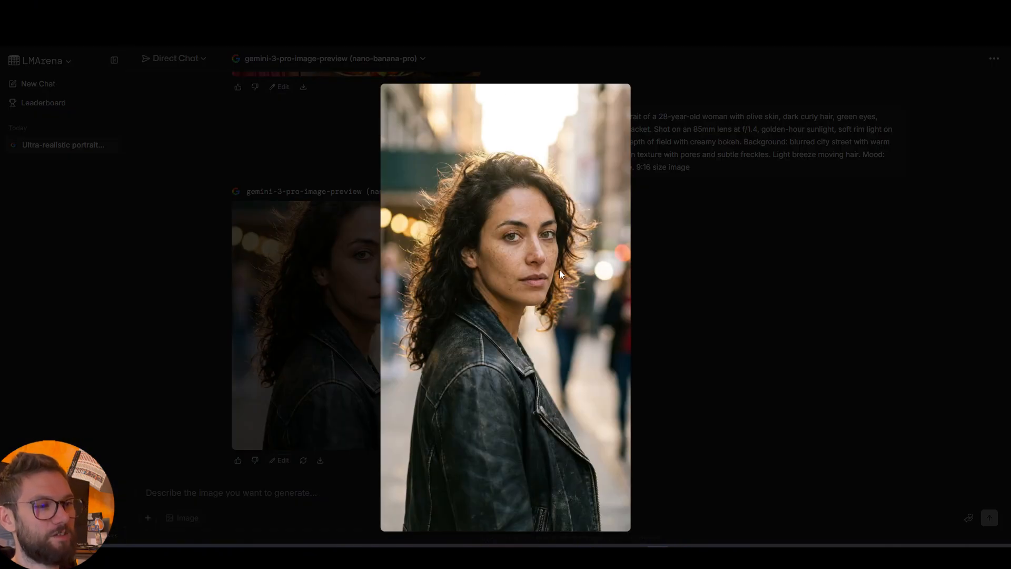
{"action": "left_click", "coordinate": [685, 230]}
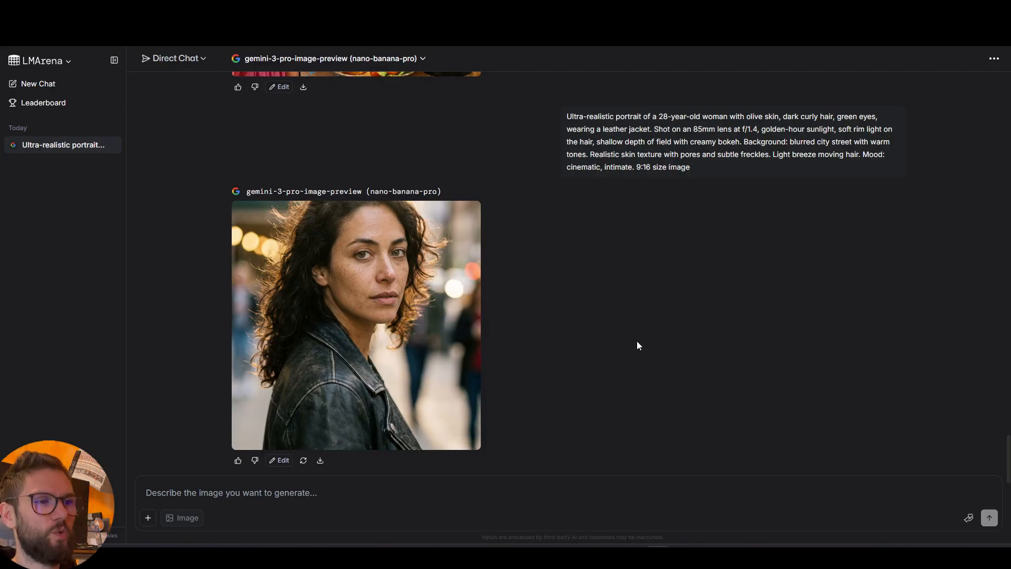
{"action": "left_click_drag", "start_coordinate": [693, 173], "coordinate": [636, 167]}
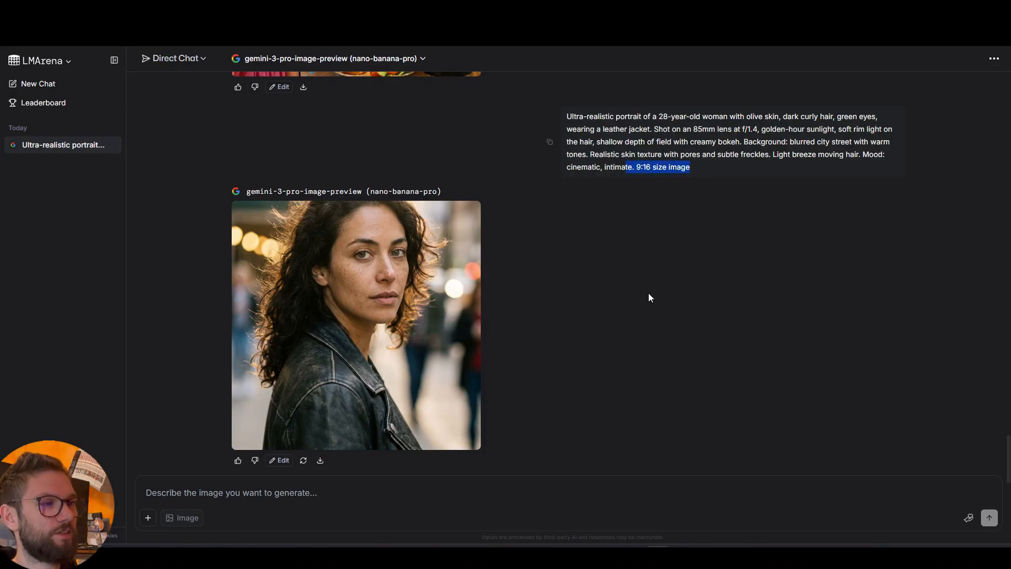
{"action": "left_click", "coordinate": [579, 297]}
Revisit the Halloween bar edit, and view the 9:16 leather-jacket portrait at full size again.
{"action": "scroll", "coordinate": [489, 317], "scroll_direction": "up", "scroll_amount": 1}
{"action": "scroll", "coordinate": [489, 317], "scroll_direction": "up", "scroll_amount": 10}
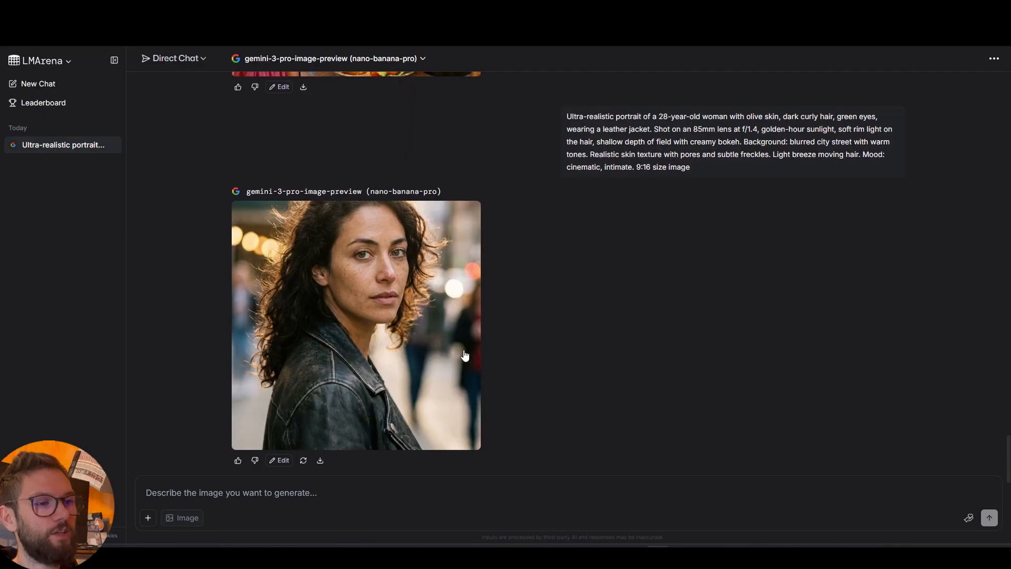
{"action": "scroll", "coordinate": [627, 286], "scroll_direction": "up", "scroll_amount": 2}
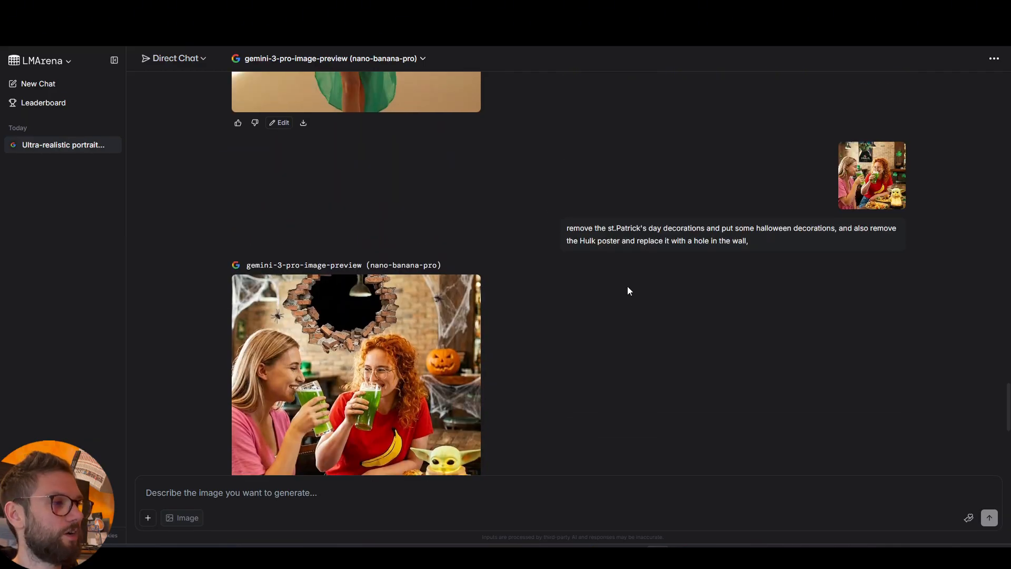
{"action": "scroll", "coordinate": [687, 261], "scroll_direction": "down", "scroll_amount": 3}
{"action": "scroll", "coordinate": [469, 321], "scroll_direction": "down", "scroll_amount": 7}
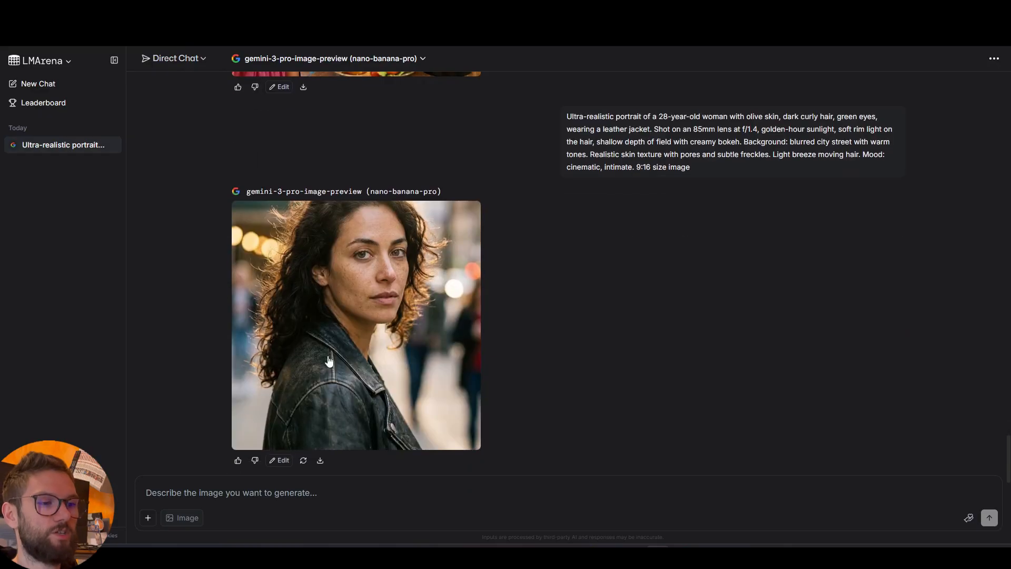
{"action": "left_click", "coordinate": [469, 321]}
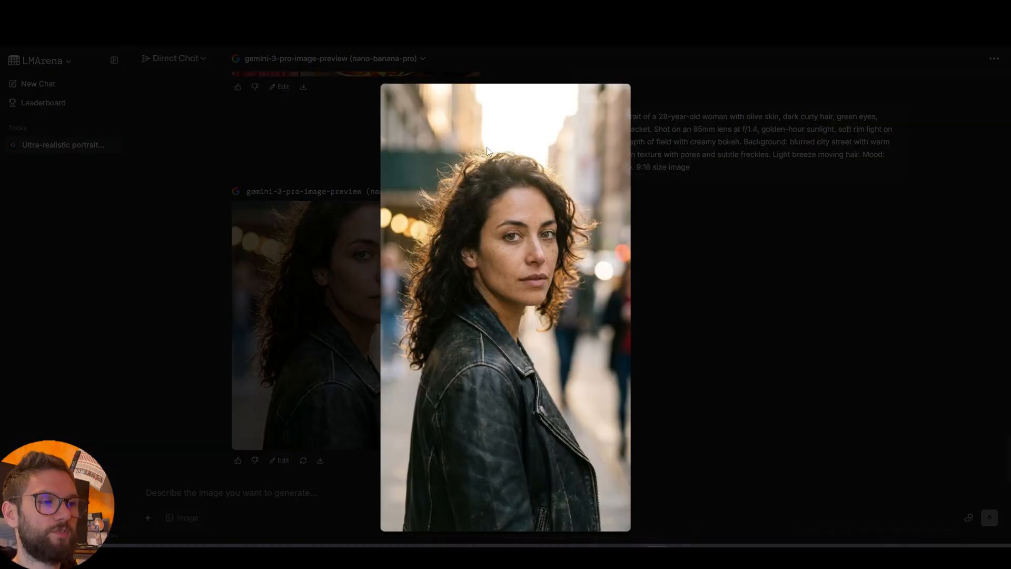
{"action": "left_click", "coordinate": [719, 357]}
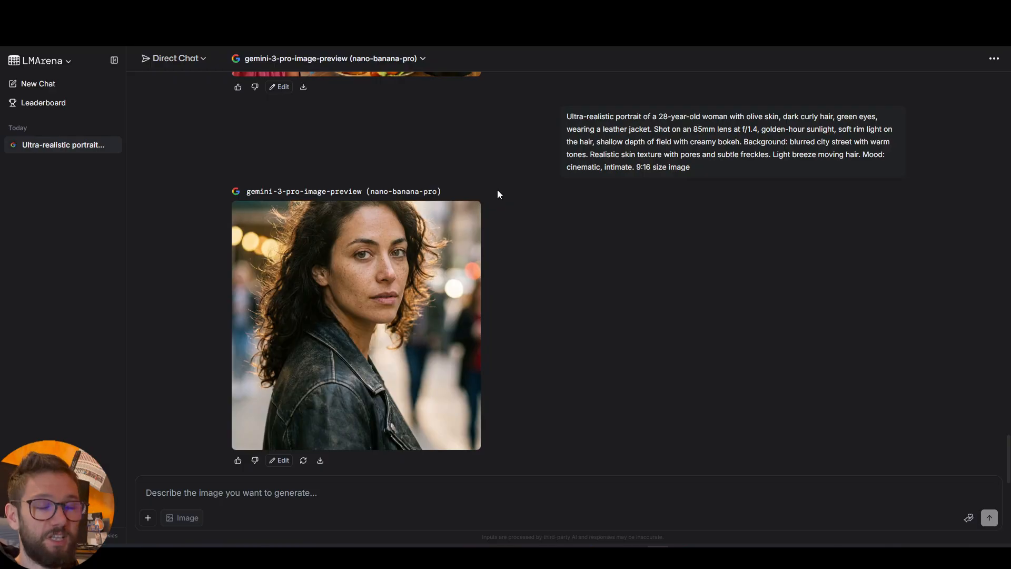
Look back over the earlier generated images in the chat and check the list of available image models.
{"action": "scroll", "coordinate": [525, 179], "scroll_direction": "up", "scroll_amount": 15}
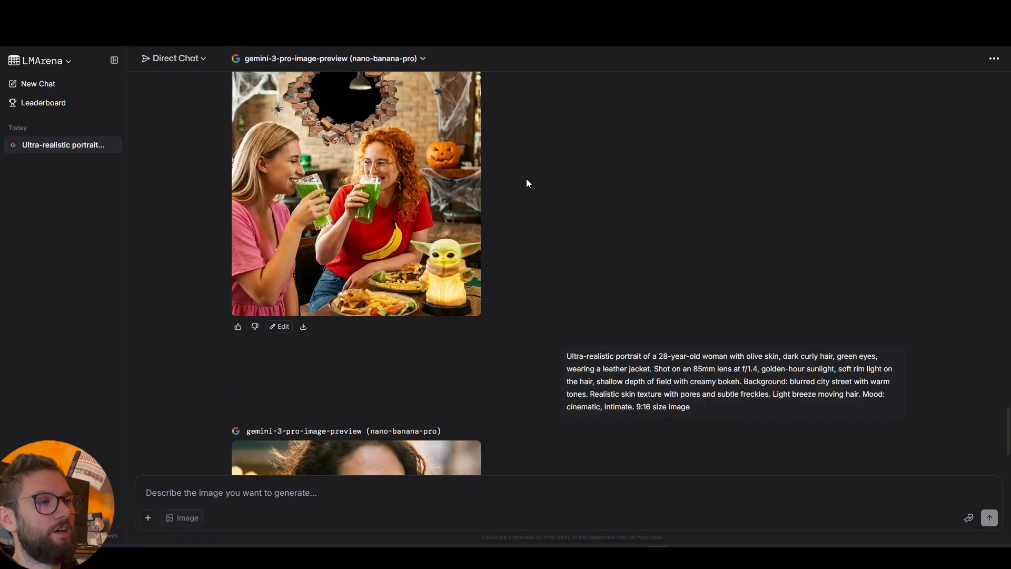
{"action": "scroll", "coordinate": [532, 192], "scroll_direction": "up", "scroll_amount": 20}
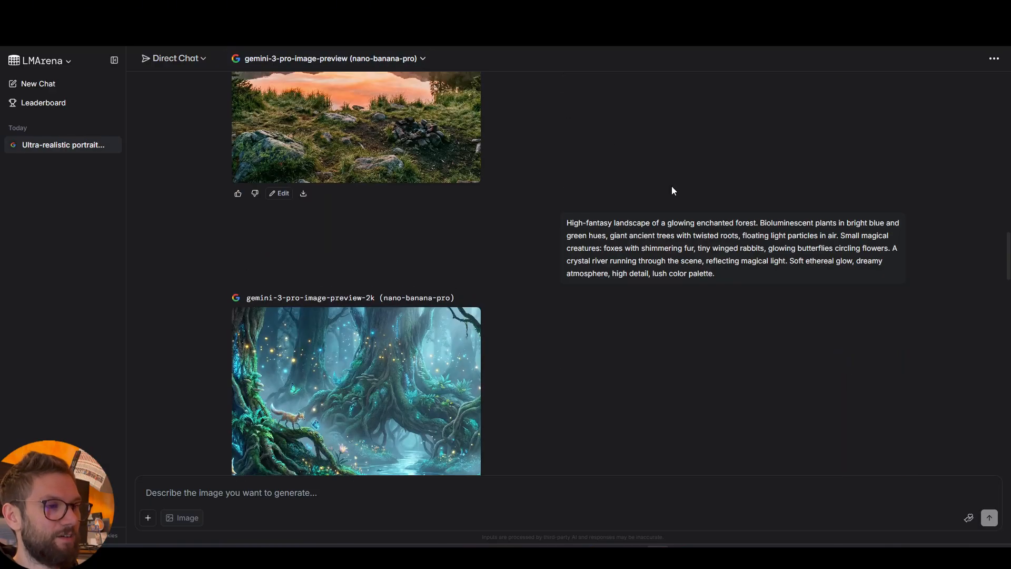
{"action": "scroll", "coordinate": [574, 245], "scroll_direction": "down", "scroll_amount": 3}
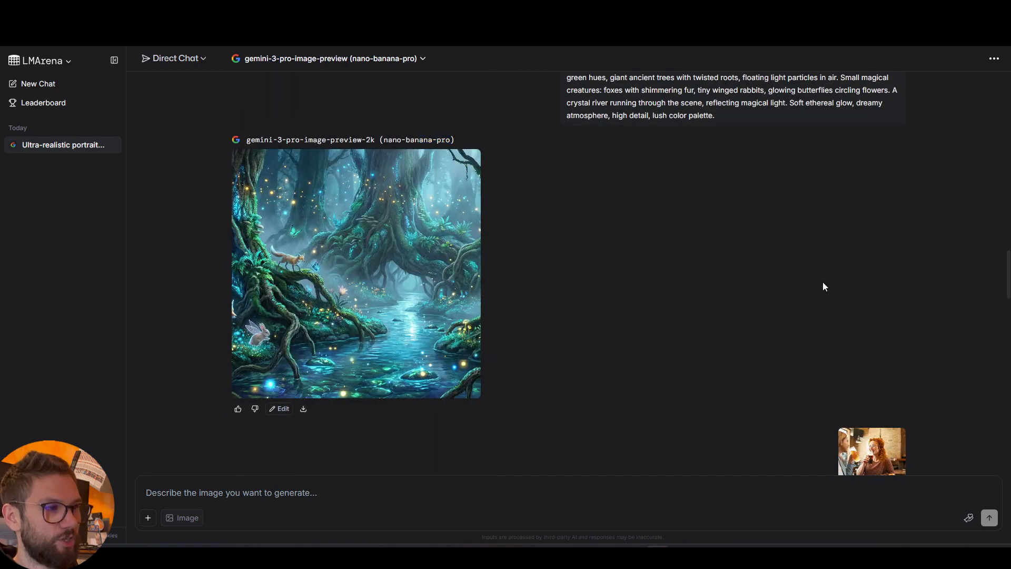
{"action": "scroll", "coordinate": [822, 282], "scroll_direction": "down", "scroll_amount": 7}
{"action": "scroll", "coordinate": [823, 285], "scroll_direction": "down", "scroll_amount": 10}
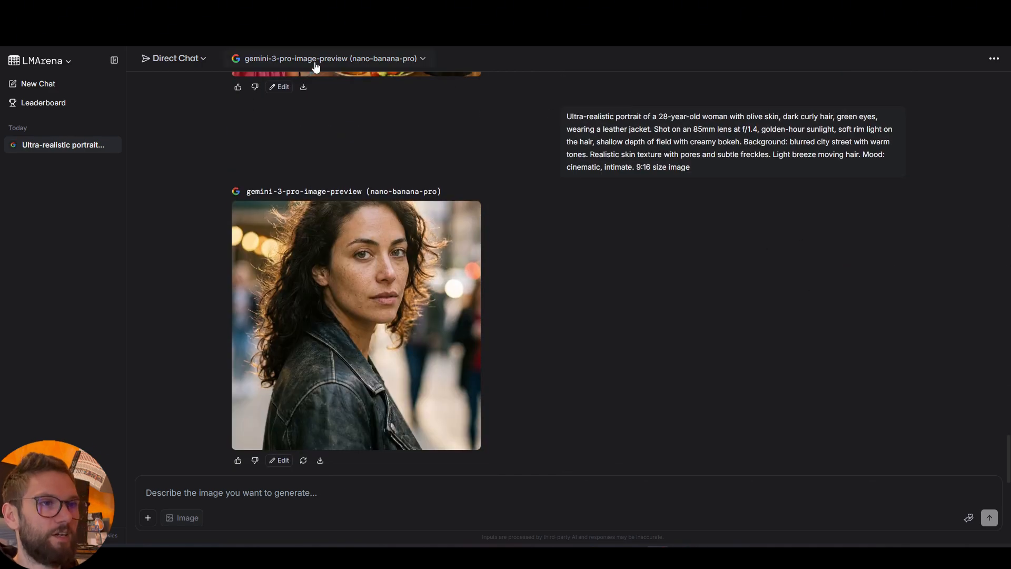
{"action": "left_click", "coordinate": [342, 59]}
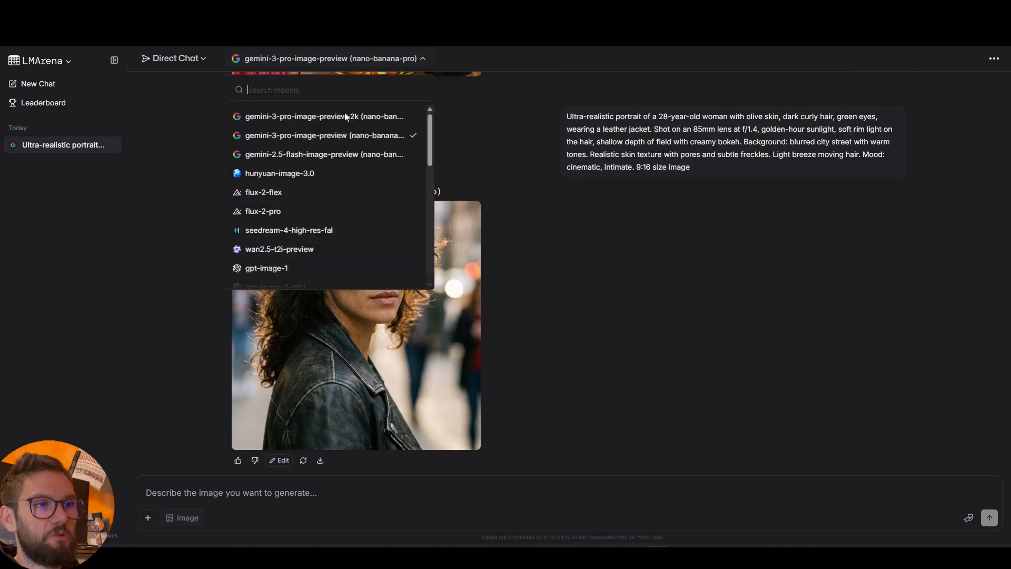
{"action": "left_click", "coordinate": [500, 128]}
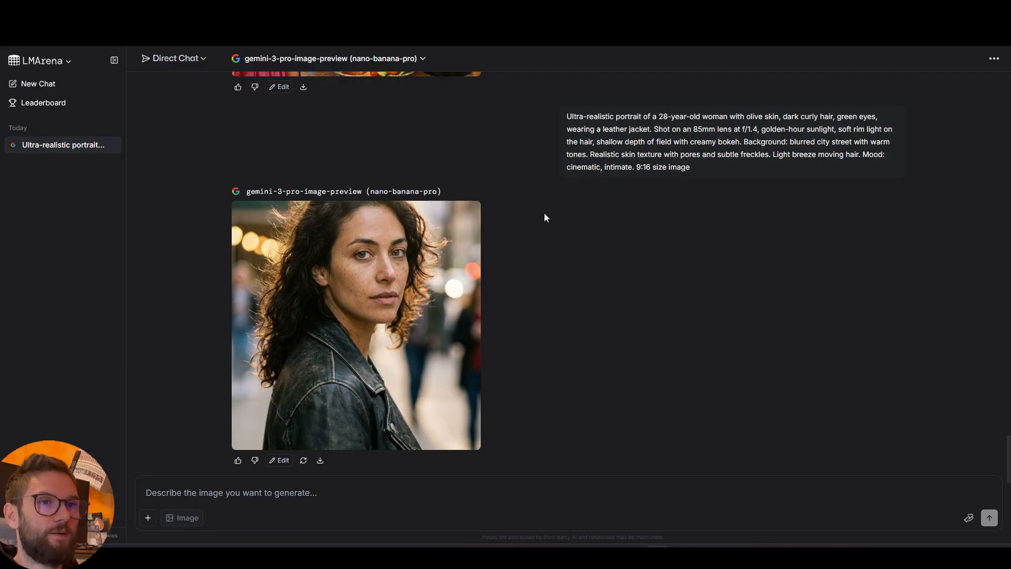
Find the multi-panel hoodie photoshoot request and view its red hoodie reference image at full size.
{"action": "scroll", "coordinate": [544, 212], "scroll_direction": "up", "scroll_amount": 15}
{"action": "scroll", "coordinate": [663, 197], "scroll_direction": "up", "scroll_amount": 5}
{"action": "scroll", "coordinate": [737, 200], "scroll_direction": "down", "scroll_amount": 1}
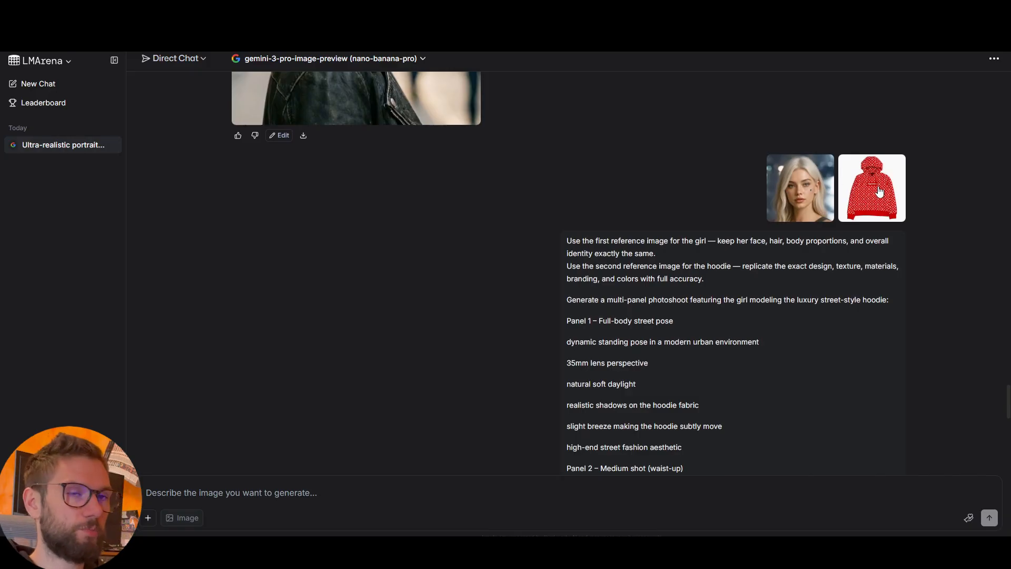
{"action": "left_click", "coordinate": [861, 195]}
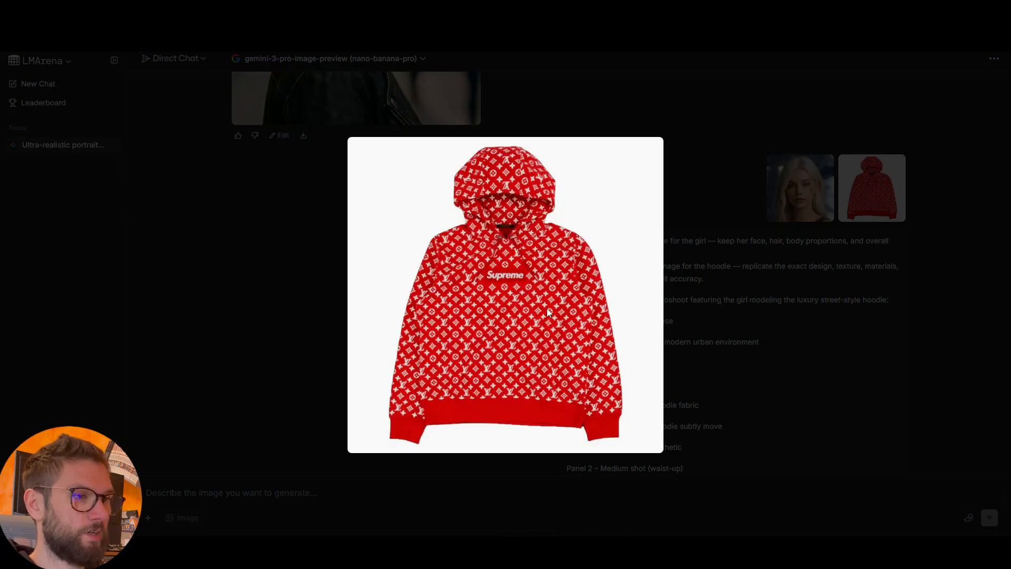
{"action": "left_click", "coordinate": [951, 323]}
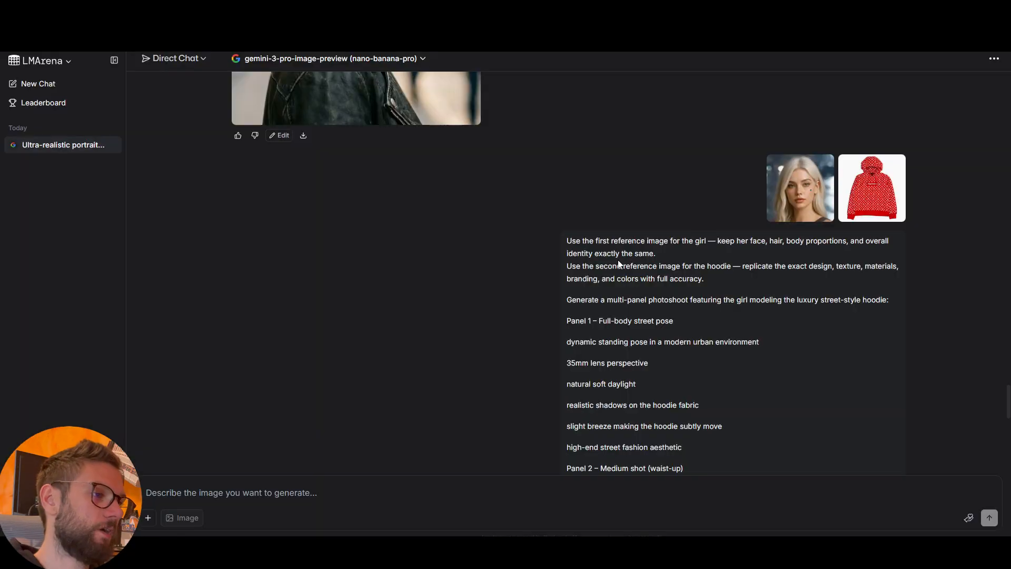
Read the hoodie photoshoot prompt, highlighting the instruction to keep the girl's identity and the panel descriptions.
{"action": "left_click_drag", "start_coordinate": [565, 241], "coordinate": [634, 254]}
{"action": "scroll", "coordinate": [547, 202], "scroll_direction": "down", "scroll_amount": 2}
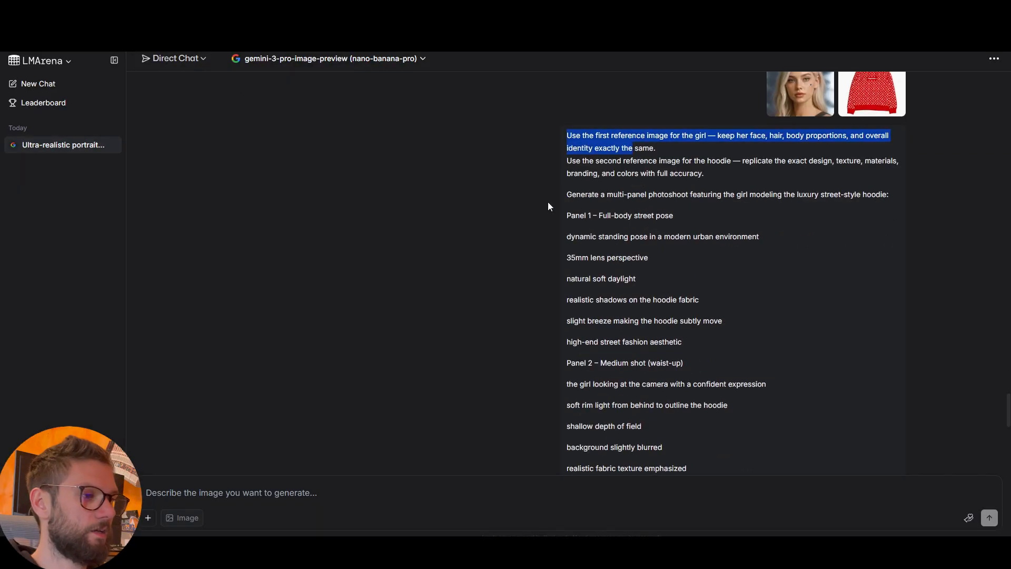
{"action": "left_click", "coordinate": [563, 149]}
{"action": "scroll", "coordinate": [677, 226], "scroll_direction": "down", "scroll_amount": 8}
{"action": "left_click_drag", "start_coordinate": [575, 139], "coordinate": [725, 446]}
{"action": "left_click", "coordinate": [494, 274]}
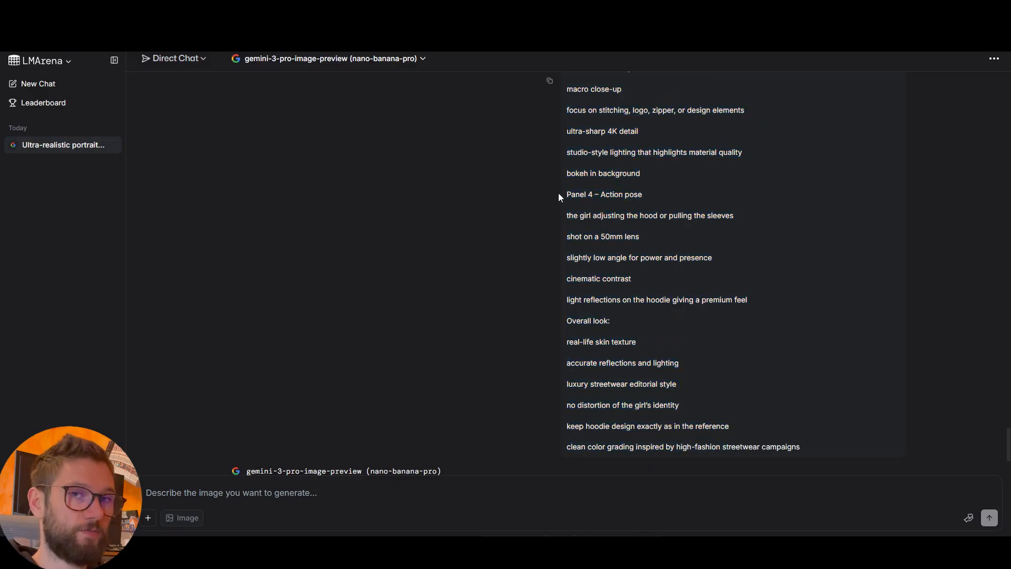
Review the girl and hoodie reference images again, and inspect the generated four-panel hoodie photoshoot at full size.
{"action": "scroll", "coordinate": [558, 195], "scroll_direction": "up", "scroll_amount": 7}
{"action": "scroll", "coordinate": [579, 198], "scroll_direction": "up", "scroll_amount": 4}
{"action": "scroll", "coordinate": [685, 216], "scroll_direction": "down", "scroll_amount": 1}
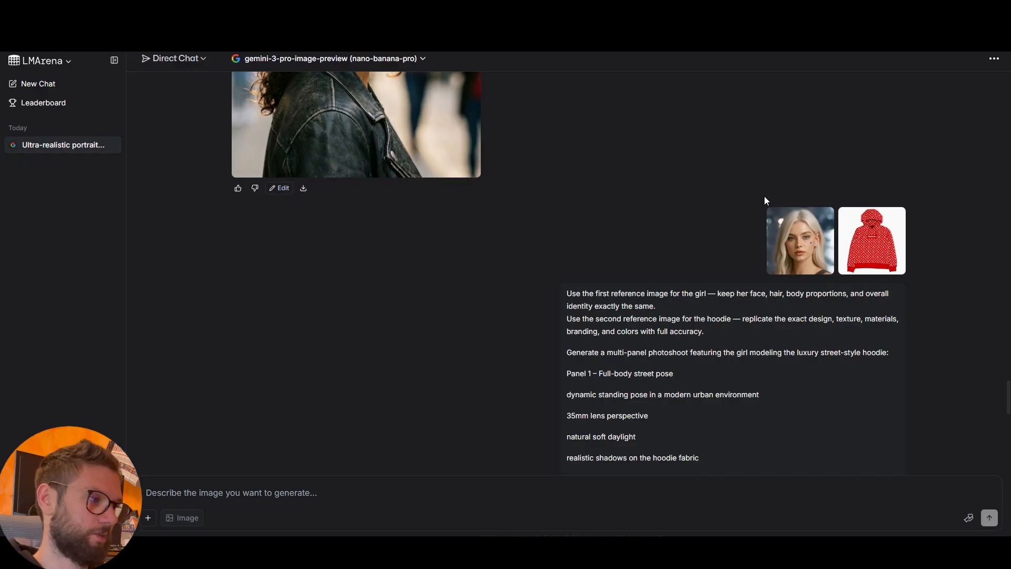
{"action": "scroll", "coordinate": [679, 206], "scroll_direction": "down", "scroll_amount": 1}
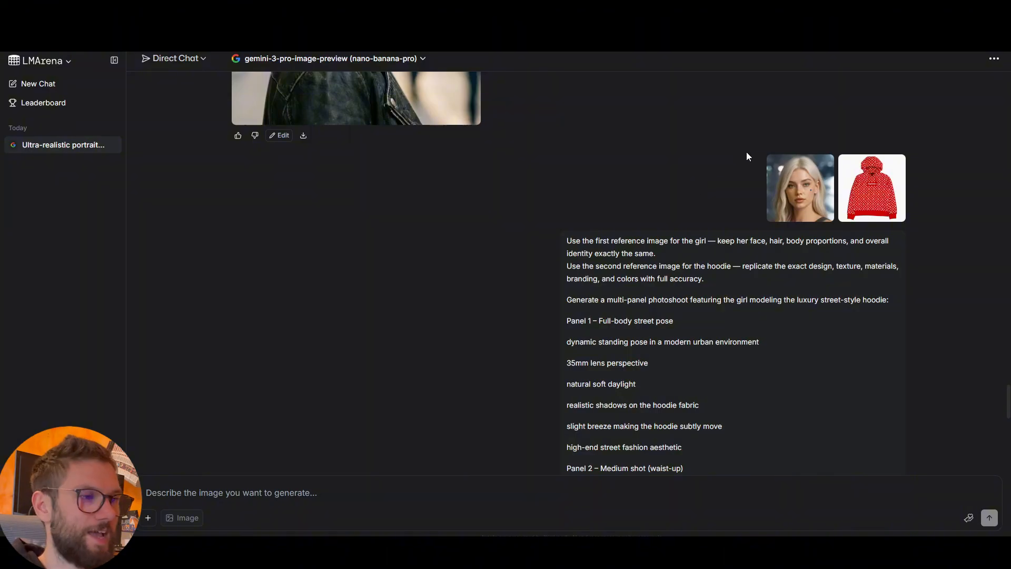
{"action": "scroll", "coordinate": [711, 170], "scroll_direction": "down", "scroll_amount": 1}
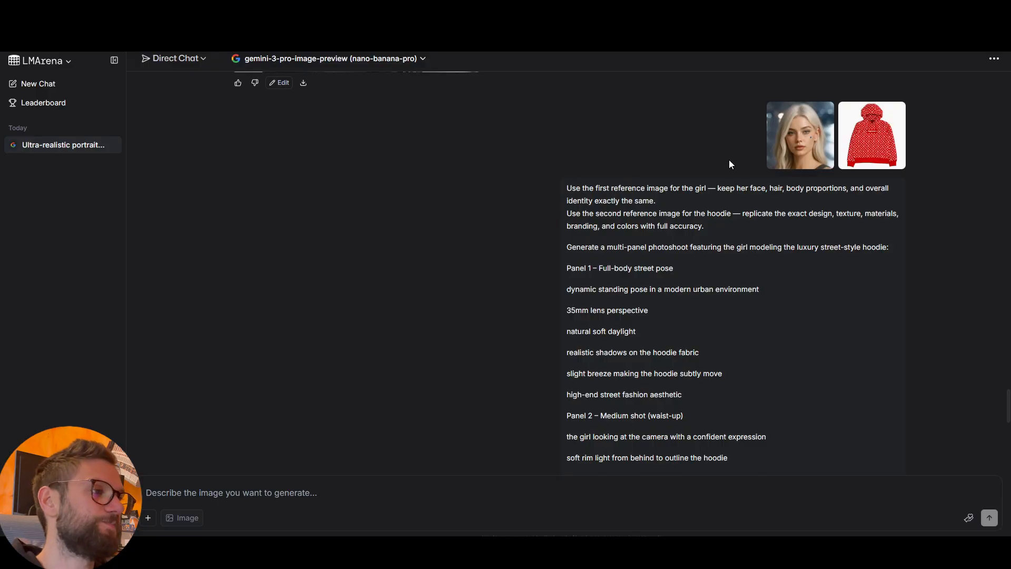
{"action": "scroll", "coordinate": [728, 160], "scroll_direction": "down", "scroll_amount": 15}
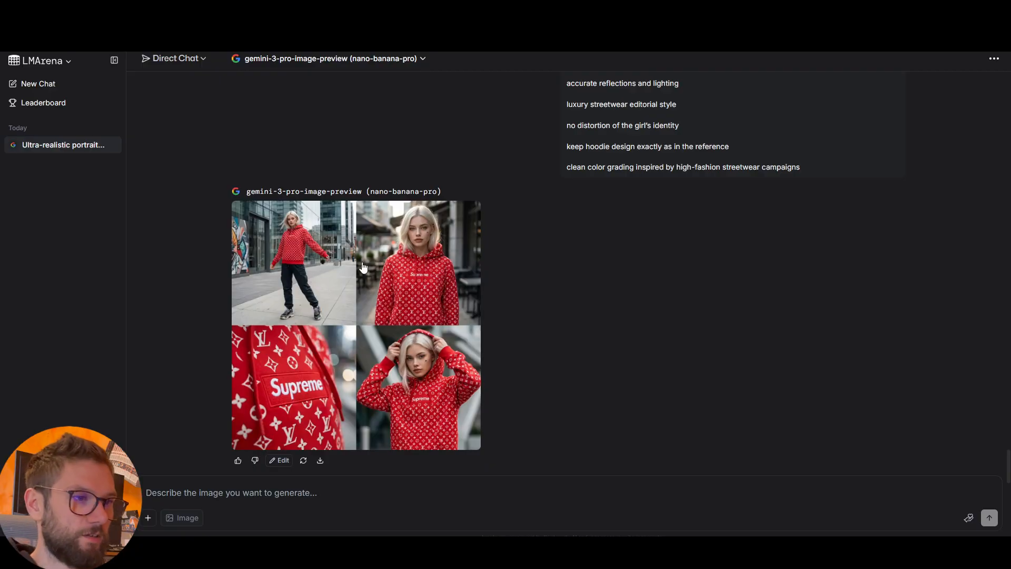
{"action": "left_click", "coordinate": [354, 283]}
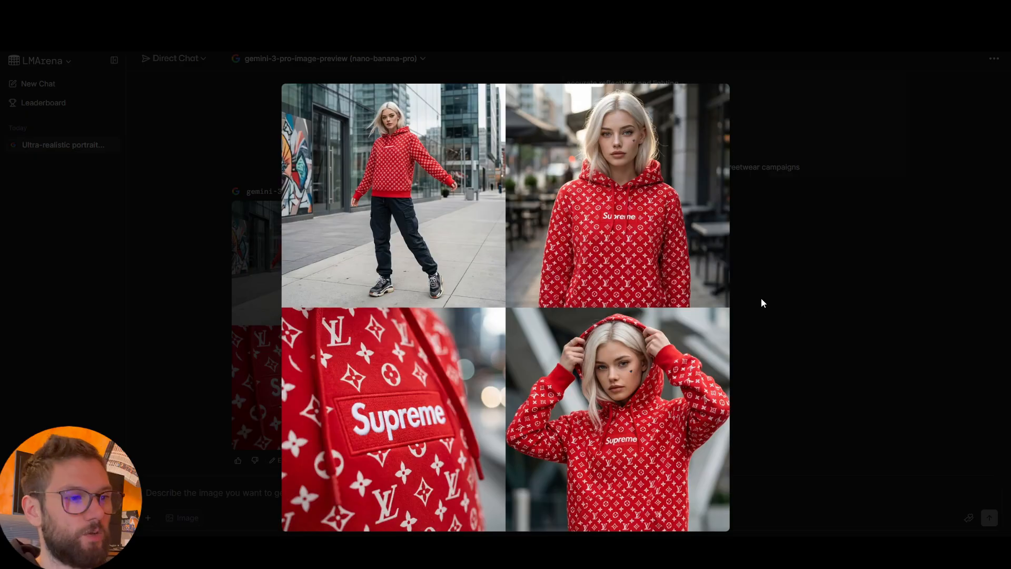
{"action": "left_click", "coordinate": [801, 296]}
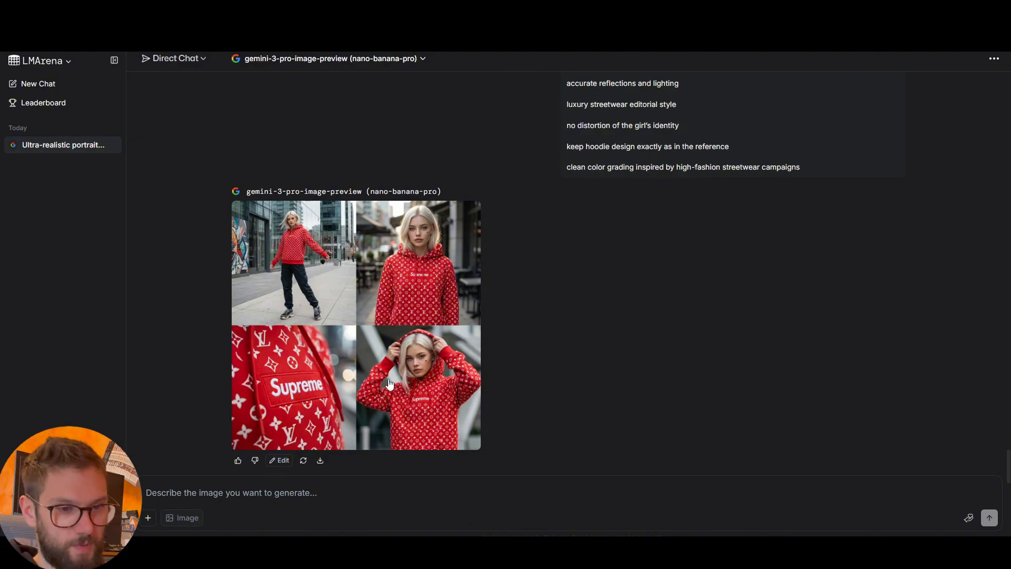
Find the cinematic speaker product shot request and view its speaker reference image at full size.
{"action": "scroll", "coordinate": [514, 324], "scroll_direction": "down", "scroll_amount": 6}
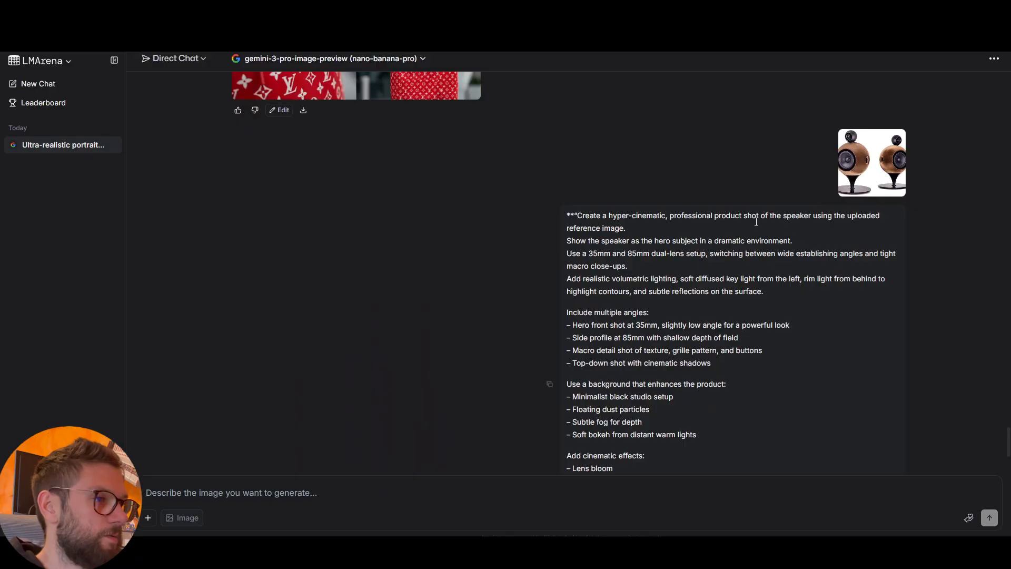
{"action": "scroll", "coordinate": [533, 309], "scroll_direction": "down", "scroll_amount": 4}
{"action": "scroll", "coordinate": [790, 217], "scroll_direction": "up", "scroll_amount": 4}
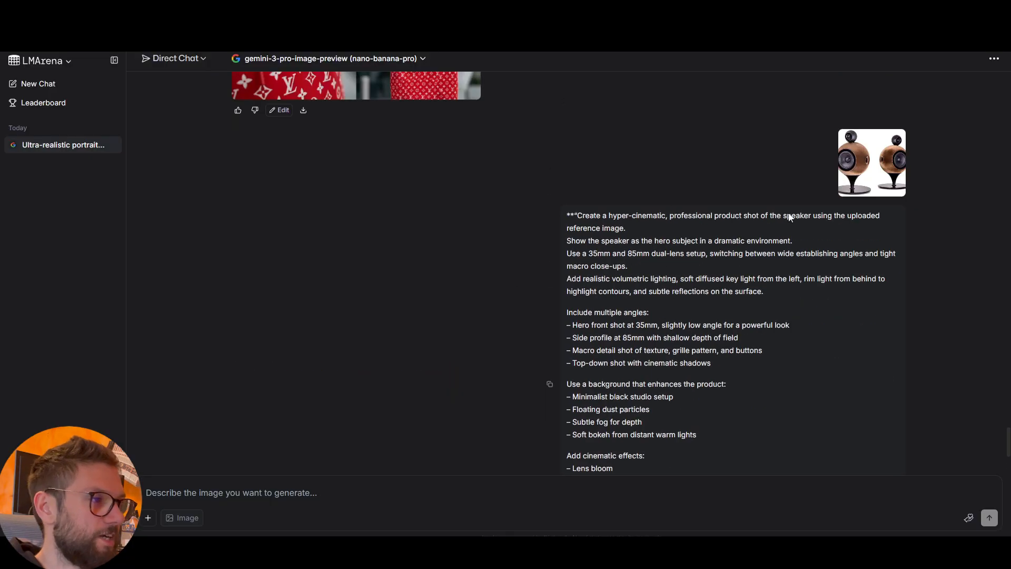
{"action": "scroll", "coordinate": [498, 223], "scroll_direction": "up", "scroll_amount": 4}
{"action": "scroll", "coordinate": [639, 214], "scroll_direction": "down", "scroll_amount": 3}
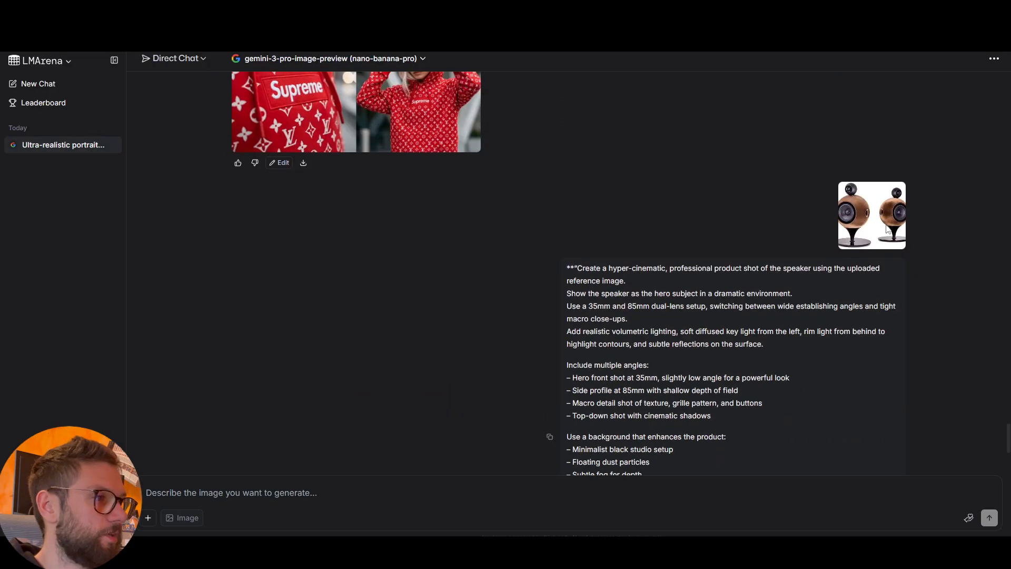
{"action": "left_click", "coordinate": [886, 228]}
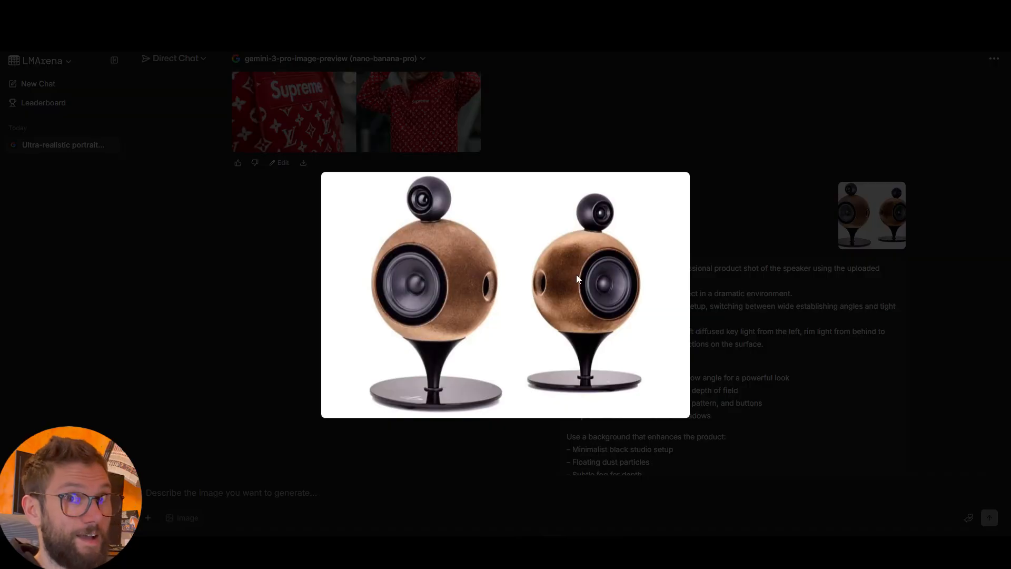
{"action": "left_click", "coordinate": [977, 205]}
Read through the speaker product shot prompt, highlighting its opening instructions and list of multiple angles.
{"action": "scroll", "coordinate": [537, 129], "scroll_direction": "down", "scroll_amount": 3}
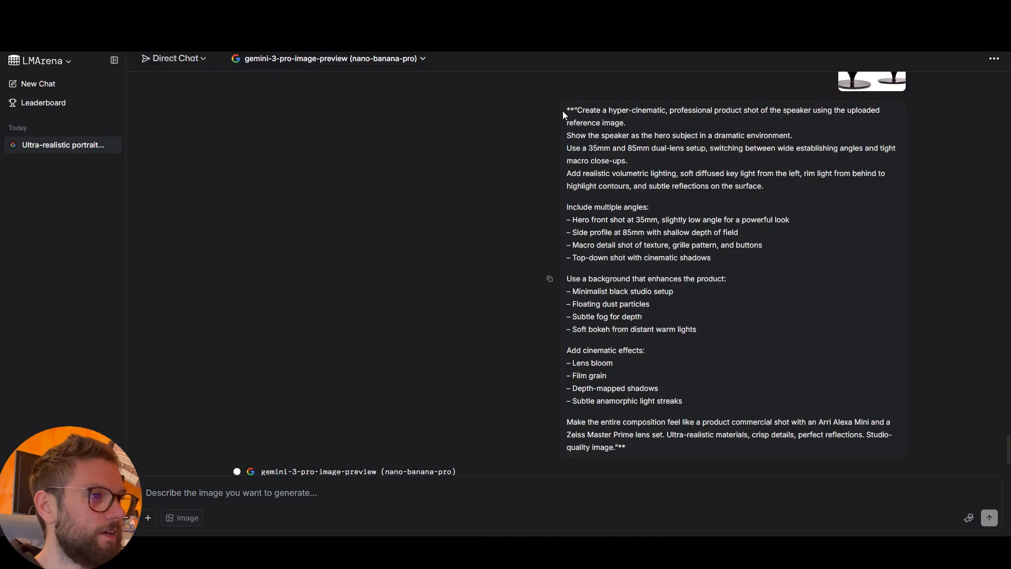
{"action": "left_click_drag", "start_coordinate": [565, 110], "coordinate": [738, 273]}
{"action": "left_click", "coordinate": [804, 261]}
{"action": "scroll", "coordinate": [543, 178], "scroll_direction": "down", "scroll_amount": 3}
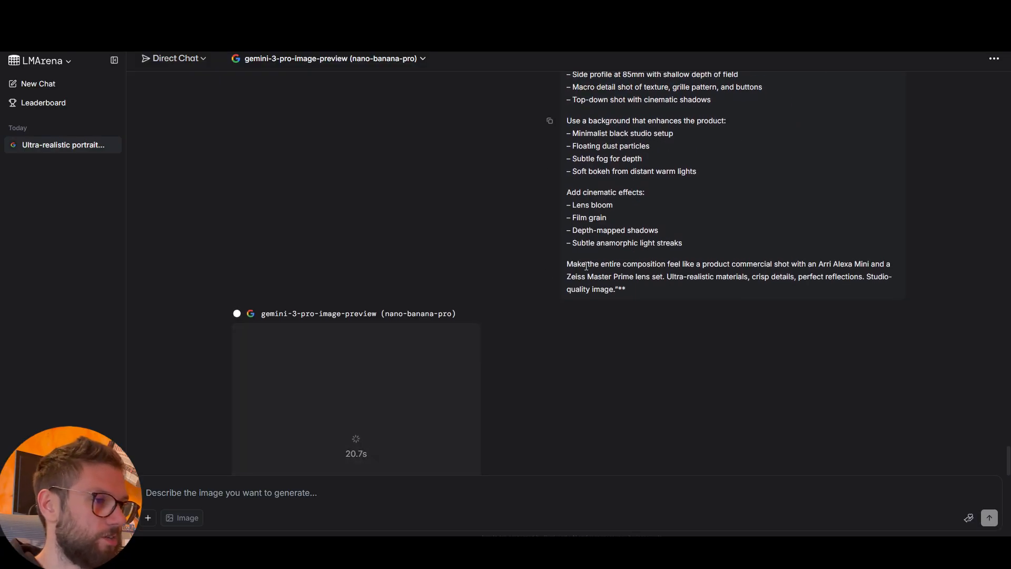
{"action": "scroll", "coordinate": [533, 283], "scroll_direction": "down", "scroll_amount": 2}
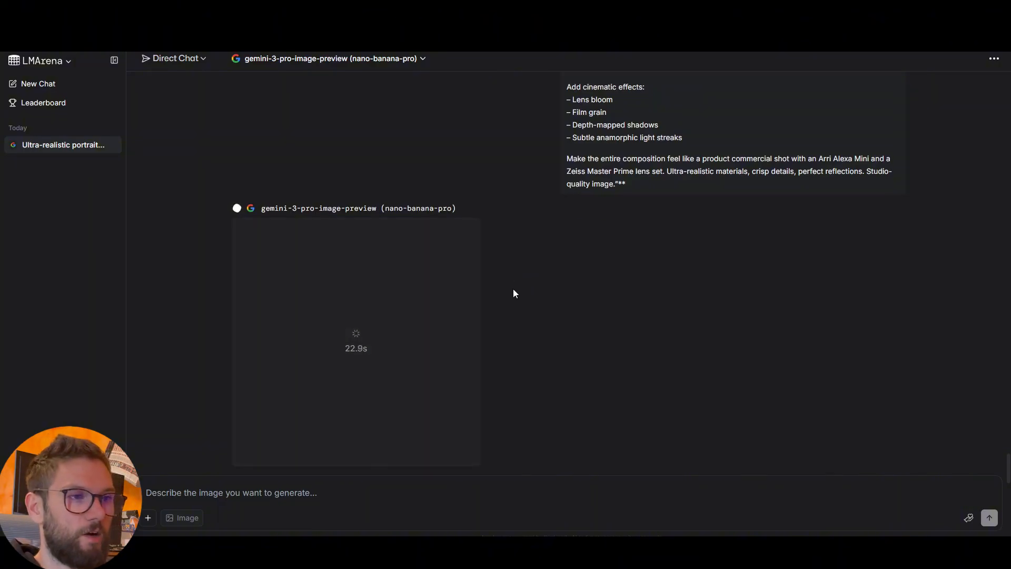
Compare the speaker reference image with the generated four-angle product shot and open the result at full size.
{"action": "scroll", "coordinate": [512, 291], "scroll_direction": "up", "scroll_amount": 4}
{"action": "scroll", "coordinate": [521, 292], "scroll_direction": "up", "scroll_amount": 2}
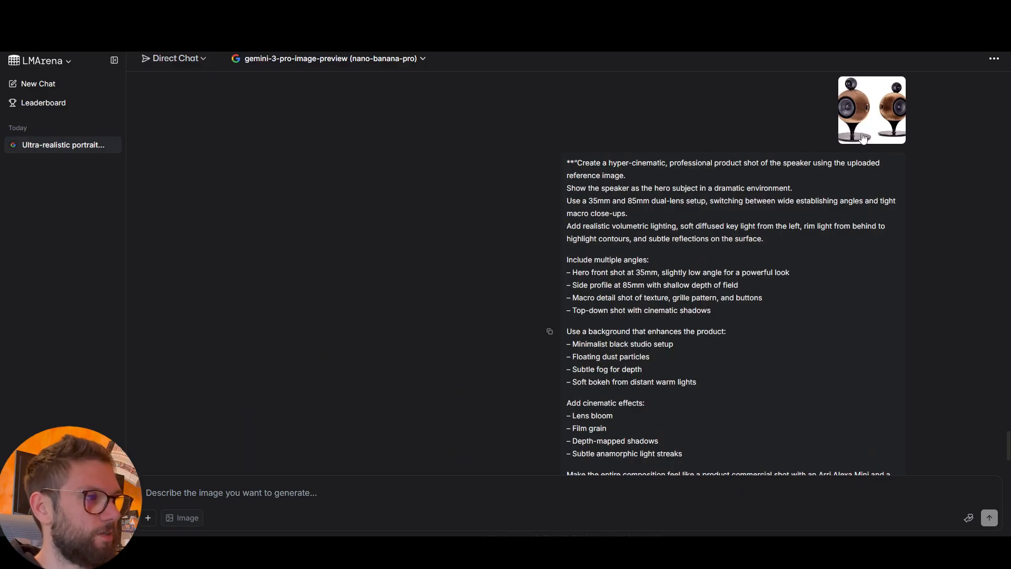
{"action": "scroll", "coordinate": [706, 213], "scroll_direction": "down", "scroll_amount": 3}
{"action": "scroll", "coordinate": [713, 203], "scroll_direction": "down", "scroll_amount": 4}
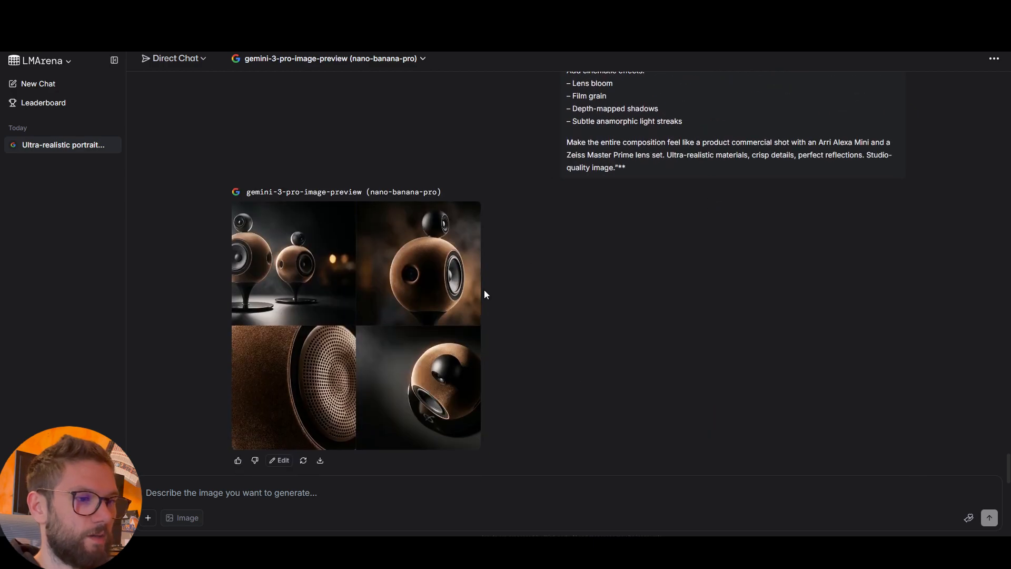
{"action": "left_click", "coordinate": [402, 293]}
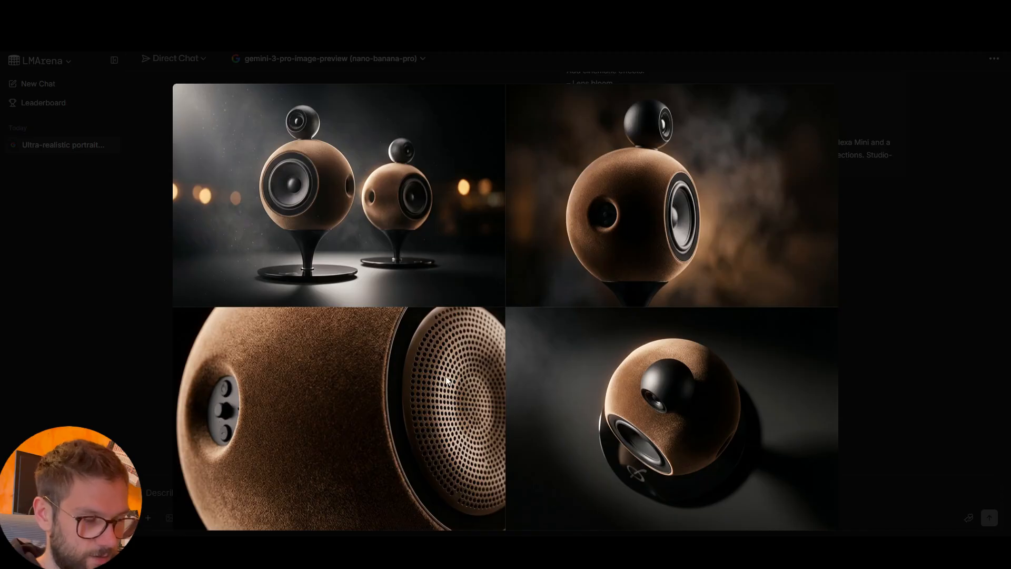
Close the full-size speaker product shot and look back through the chat's earlier generations up to the man jumping in the warehouse.
{"action": "left_click", "coordinate": [902, 228]}
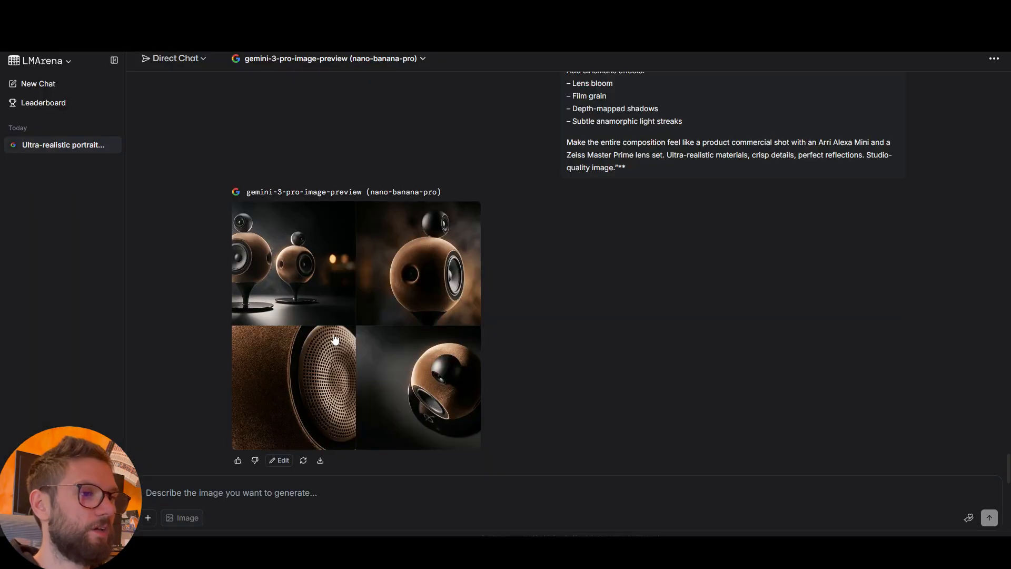
{"action": "scroll", "coordinate": [561, 281], "scroll_direction": "up", "scroll_amount": 10}
{"action": "scroll", "coordinate": [589, 155], "scroll_direction": "down", "scroll_amount": 7}
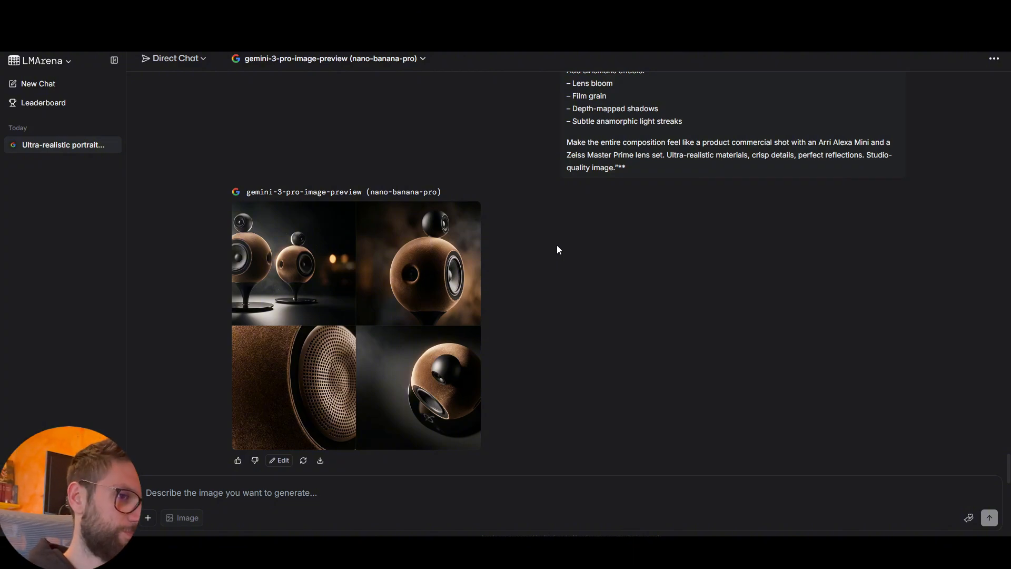
{"action": "scroll", "coordinate": [470, 271], "scroll_direction": "up", "scroll_amount": 20}
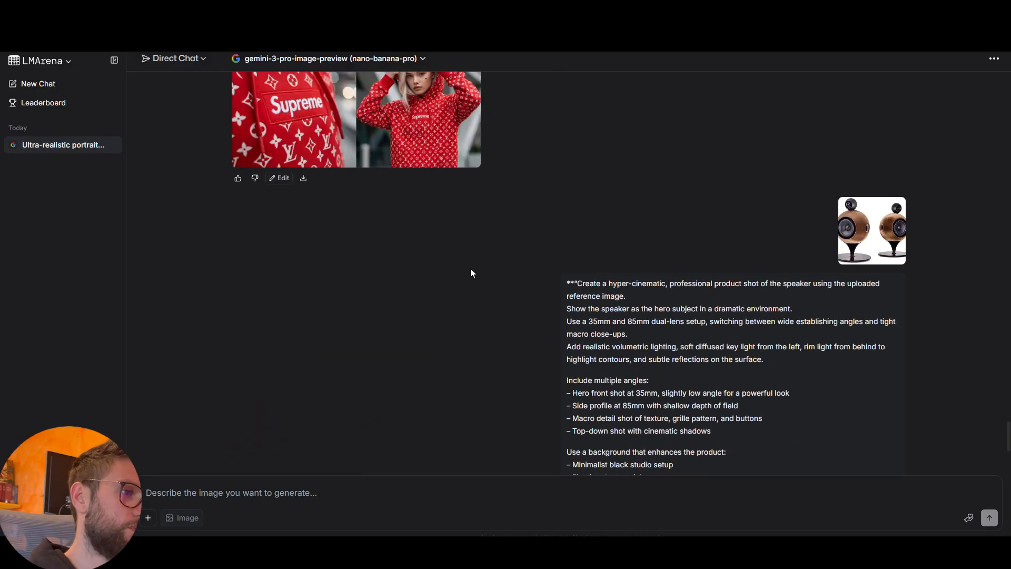
{"action": "scroll", "coordinate": [474, 257], "scroll_direction": "up", "scroll_amount": 20}
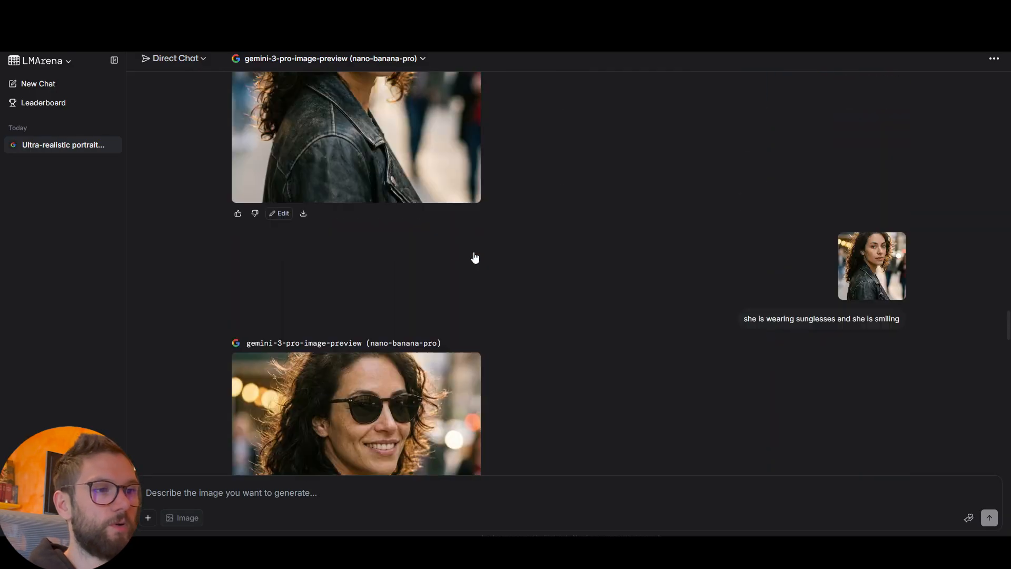
{"action": "scroll", "coordinate": [474, 257], "scroll_direction": "up", "scroll_amount": 20}
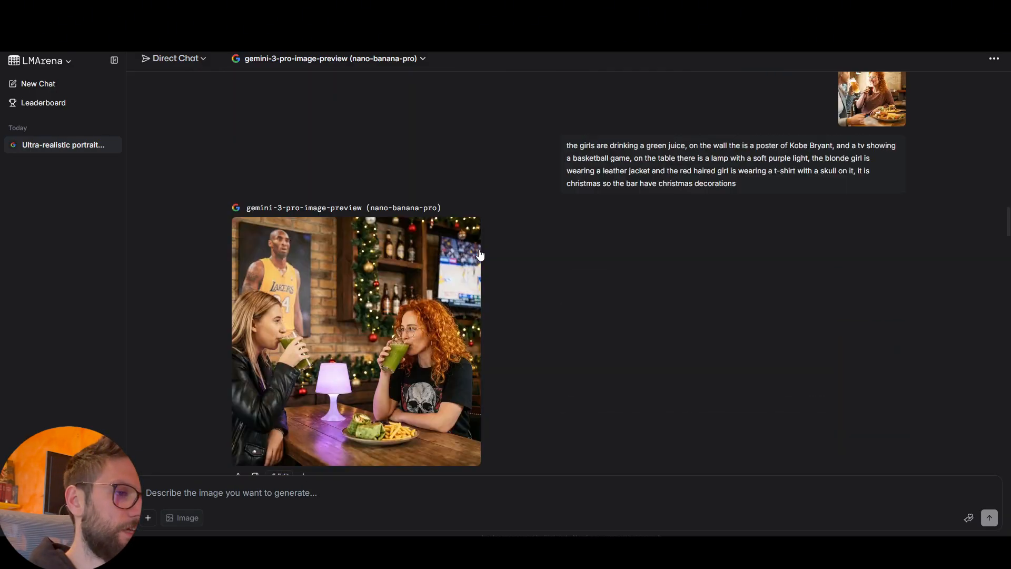
{"action": "scroll", "coordinate": [507, 245], "scroll_direction": "up", "scroll_amount": 10}
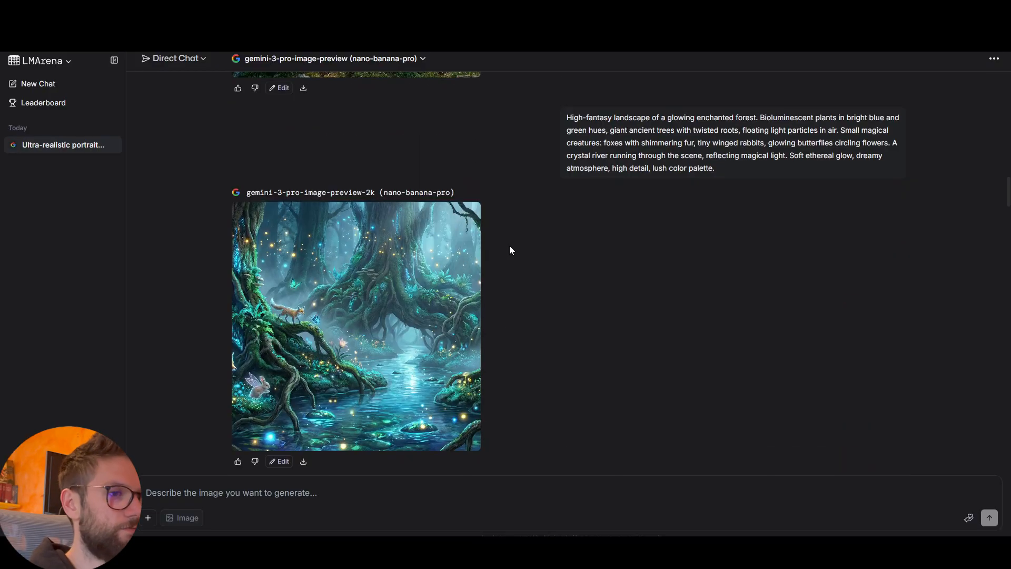
{"action": "scroll", "coordinate": [509, 245], "scroll_direction": "up", "scroll_amount": 10}
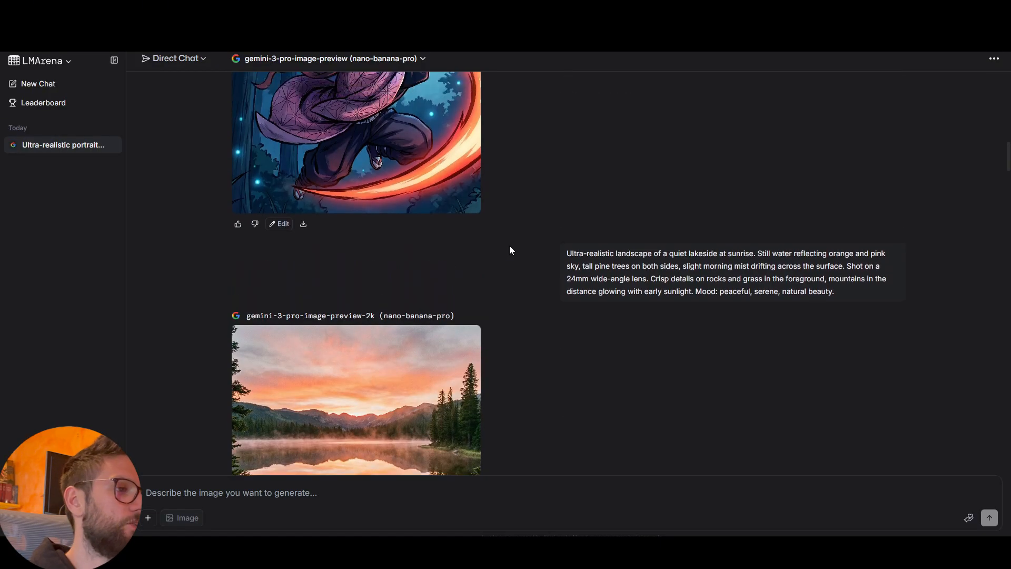
{"action": "scroll", "coordinate": [510, 245], "scroll_direction": "up", "scroll_amount": 15}
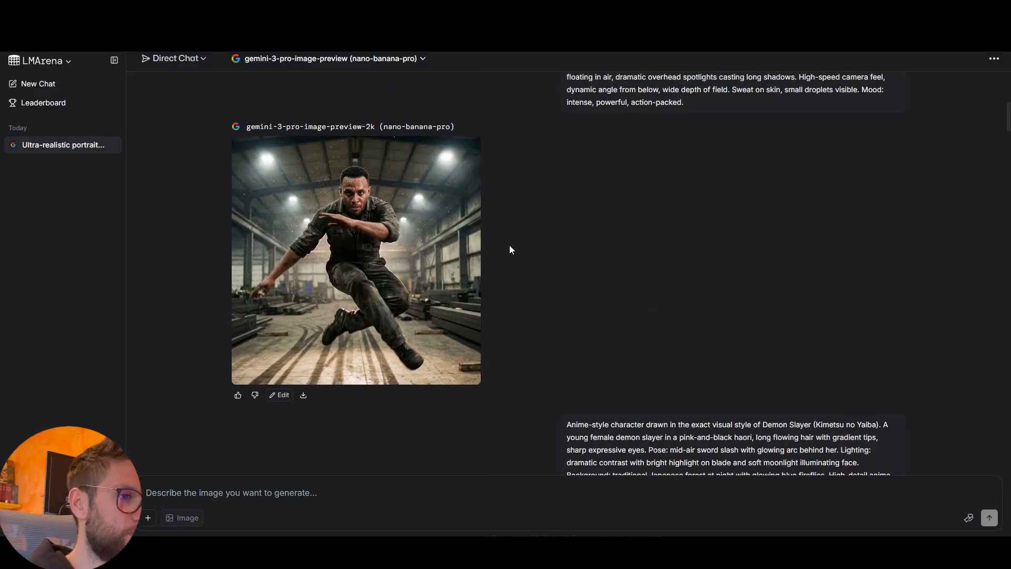
{"action": "scroll", "coordinate": [509, 249], "scroll_direction": "up", "scroll_amount": 3}
Review the chat's prompts and results from the warehouse jump image through the landscapes, bar edits and hoodie photoshoot to the speaker product shot.
{"action": "scroll", "coordinate": [470, 187], "scroll_direction": "down", "scroll_amount": 15}
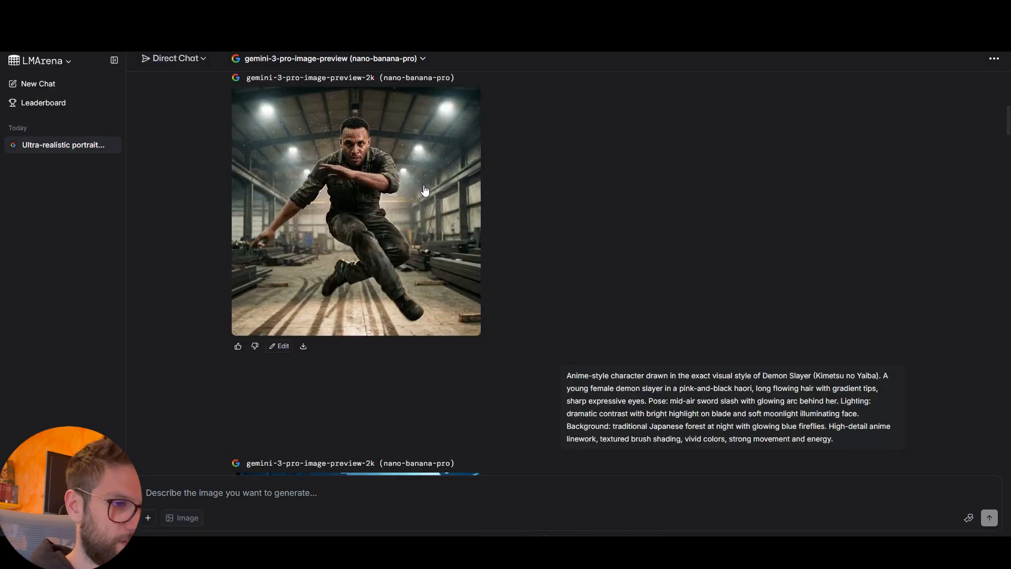
{"action": "scroll", "coordinate": [504, 173], "scroll_direction": "down", "scroll_amount": 8}
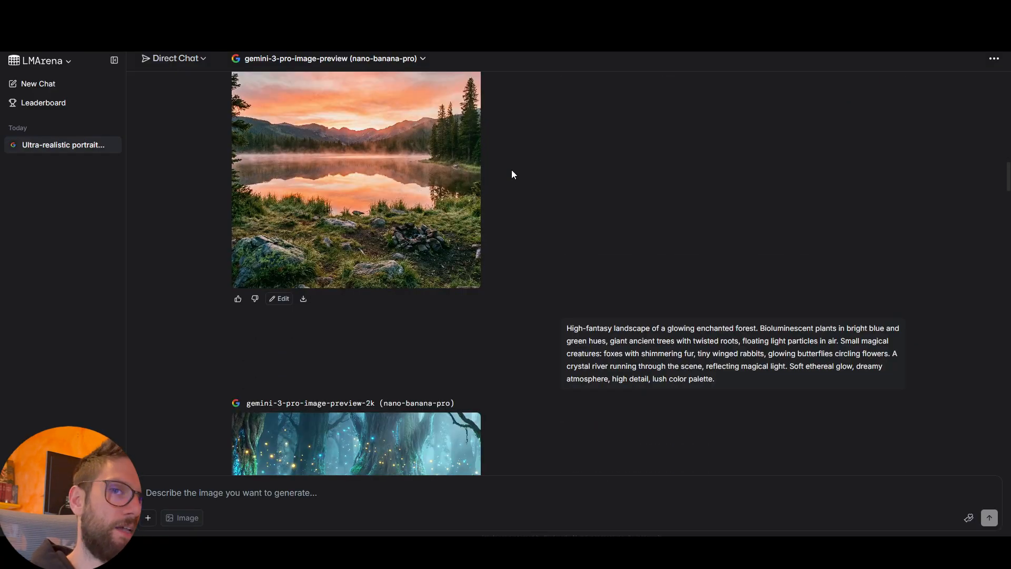
{"action": "scroll", "coordinate": [512, 174], "scroll_direction": "down", "scroll_amount": 15}
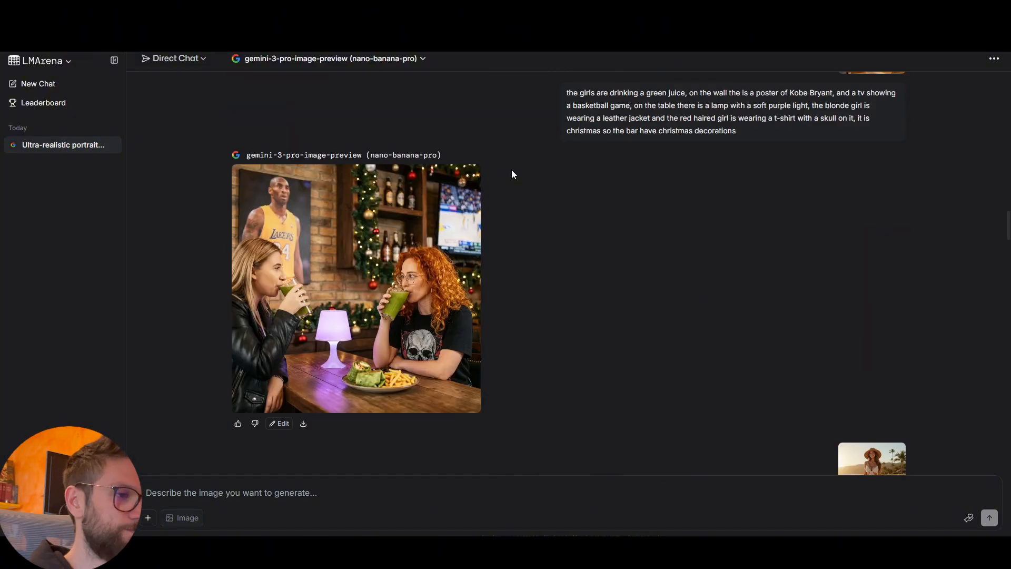
{"action": "scroll", "coordinate": [512, 173], "scroll_direction": "down", "scroll_amount": 15}
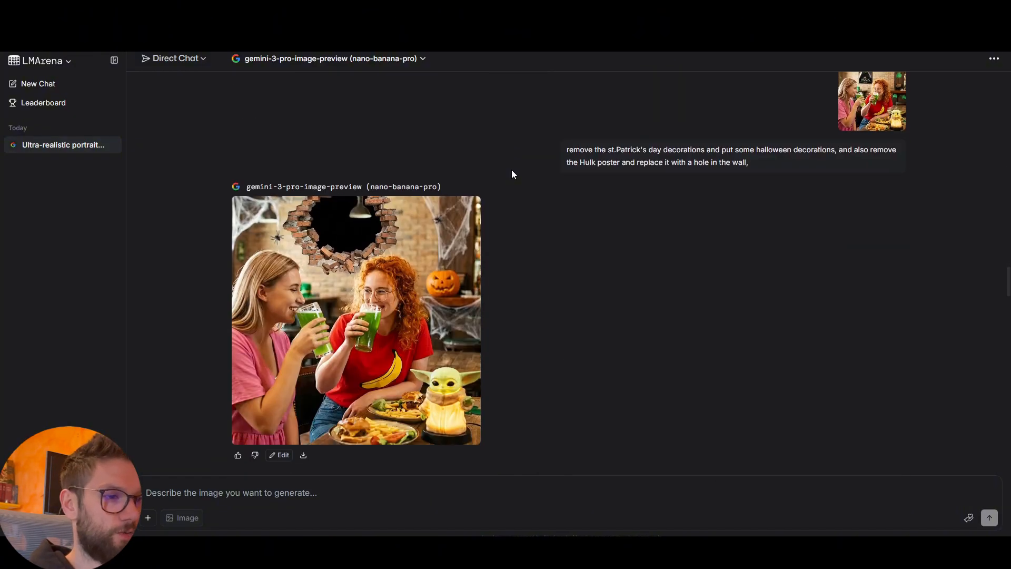
{"action": "scroll", "coordinate": [512, 173], "scroll_direction": "down", "scroll_amount": 11}
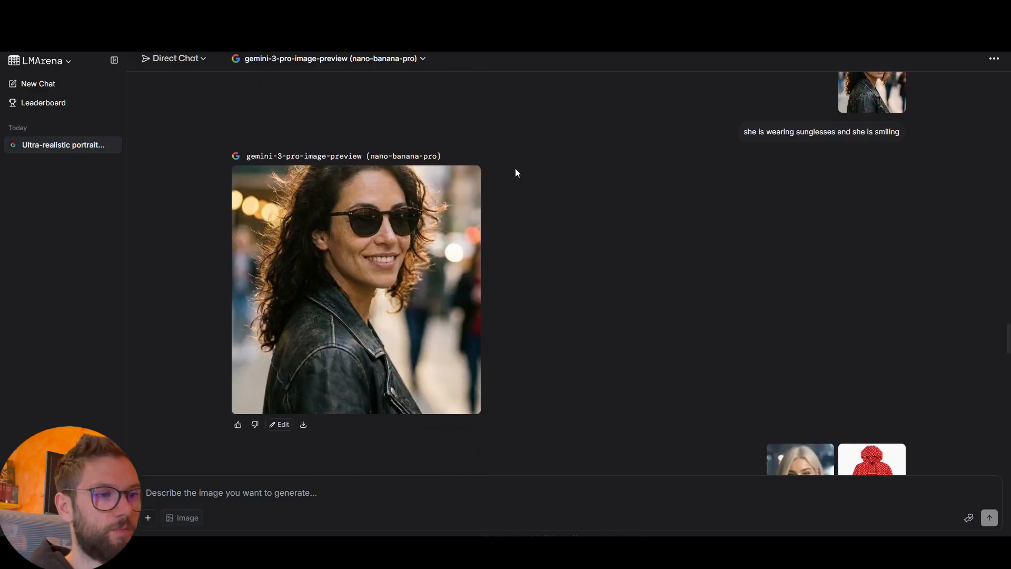
{"action": "scroll", "coordinate": [516, 172], "scroll_direction": "down", "scroll_amount": 3}
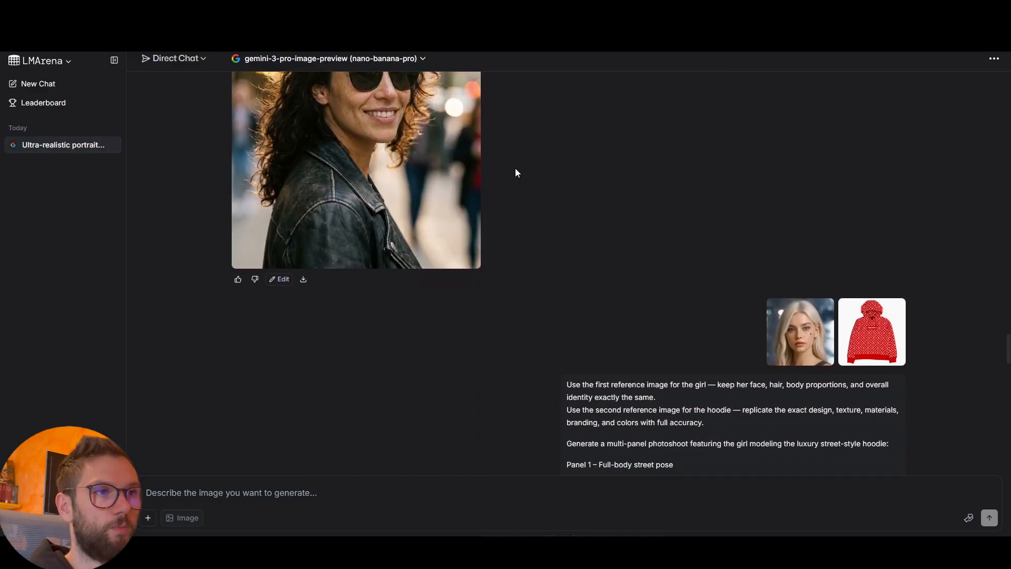
{"action": "scroll", "coordinate": [515, 173], "scroll_direction": "down", "scroll_amount": 20}
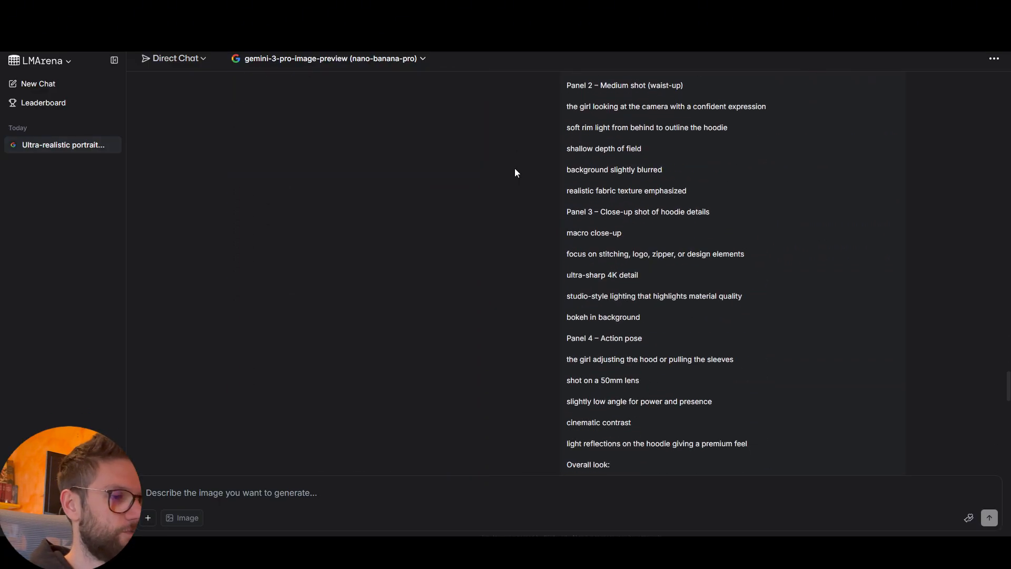
{"action": "scroll", "coordinate": [515, 173], "scroll_direction": "down", "scroll_amount": 14}
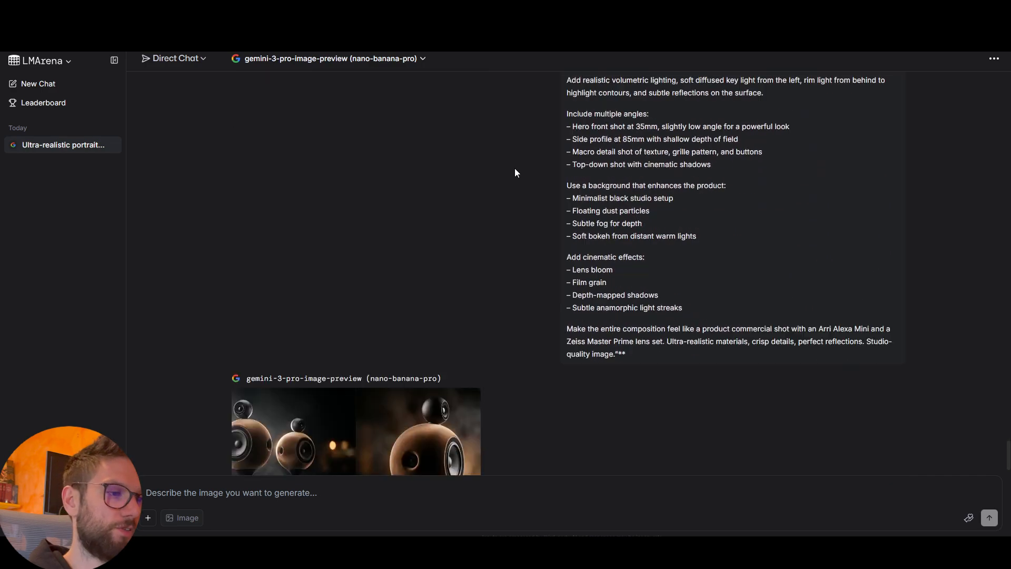